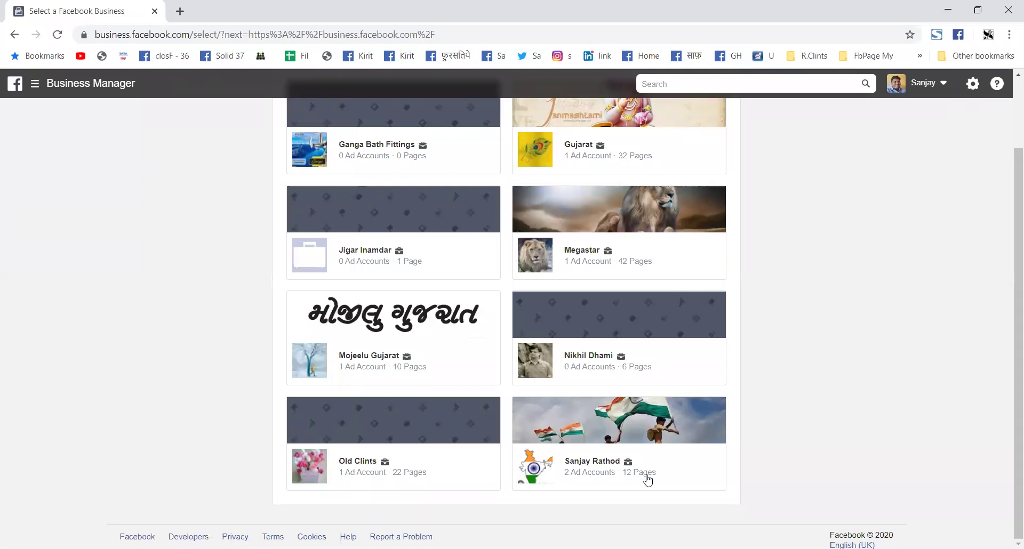
# Step: Open the Gujarat business from the Select business list
pyautogui.scroll(2, 728, 403)
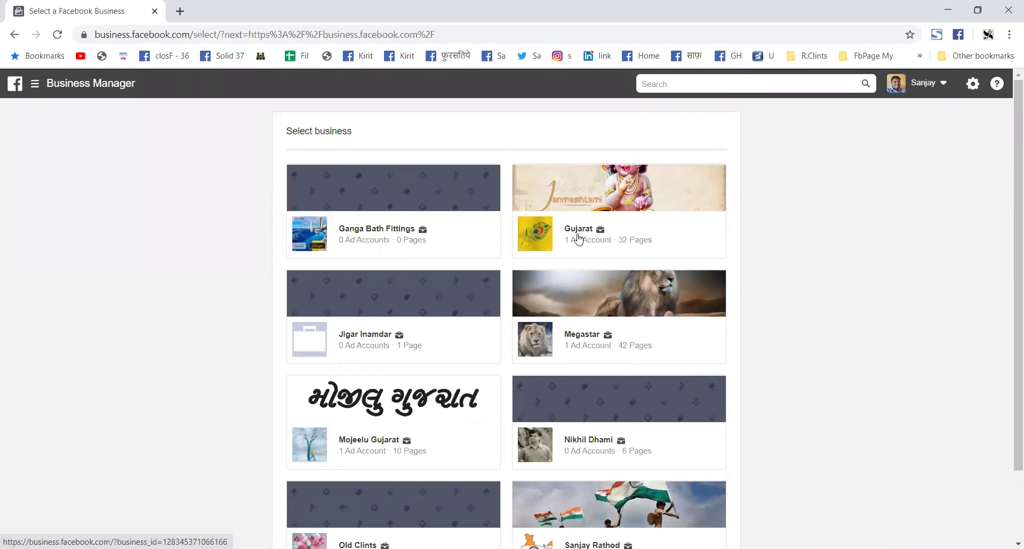
pyautogui.click(579, 239)
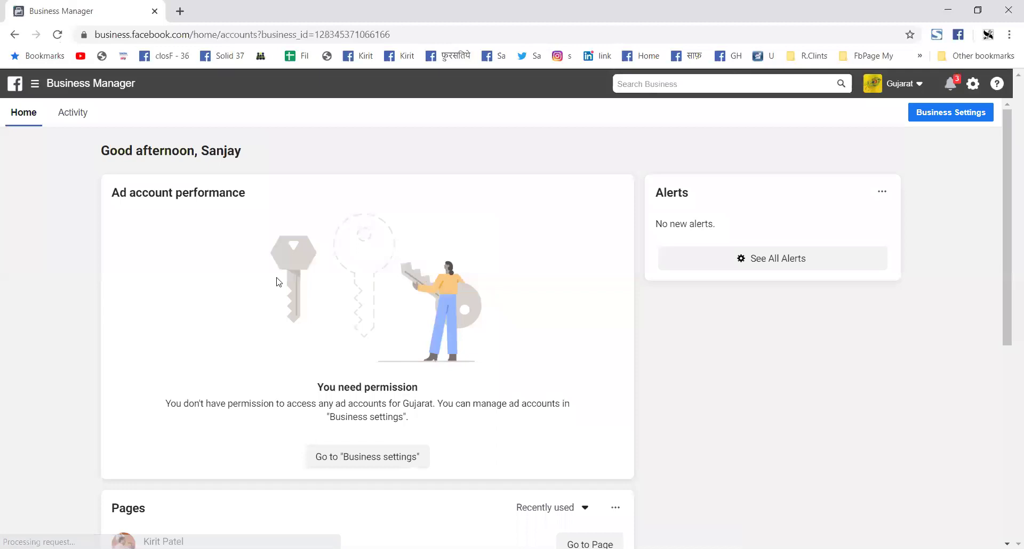
# Step: View all the Gujarat business's Pages in Business Settings, then go to Ad accounts
pyautogui.scroll(-3, 277, 288)
pyautogui.scroll(-3, 300, 296)
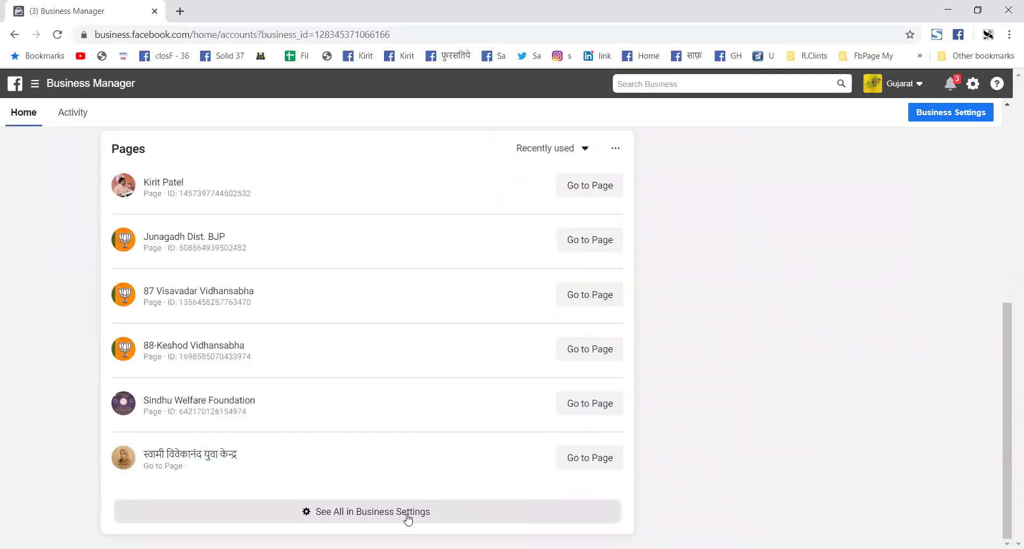
pyautogui.click(383, 512)
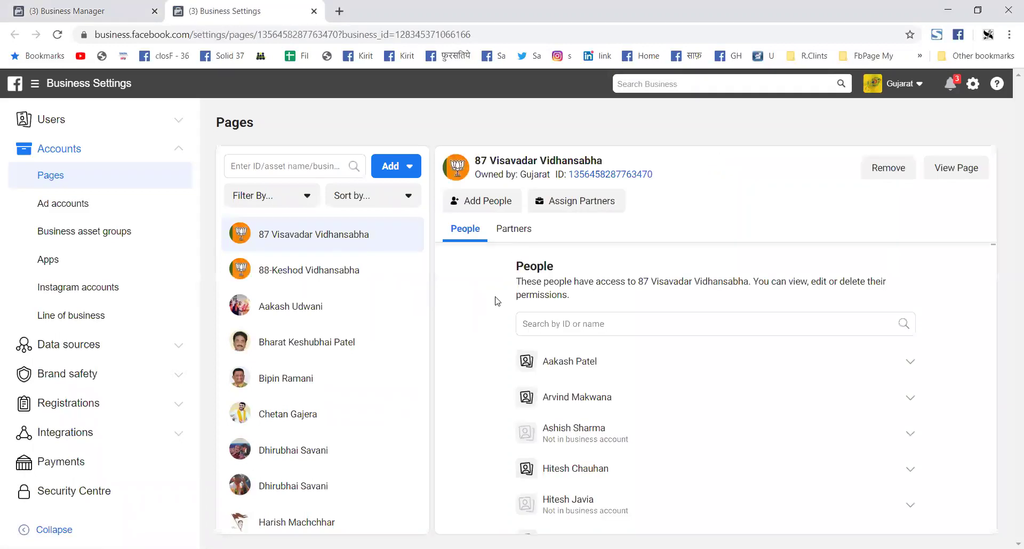
pyautogui.scroll(-3, 497, 307)
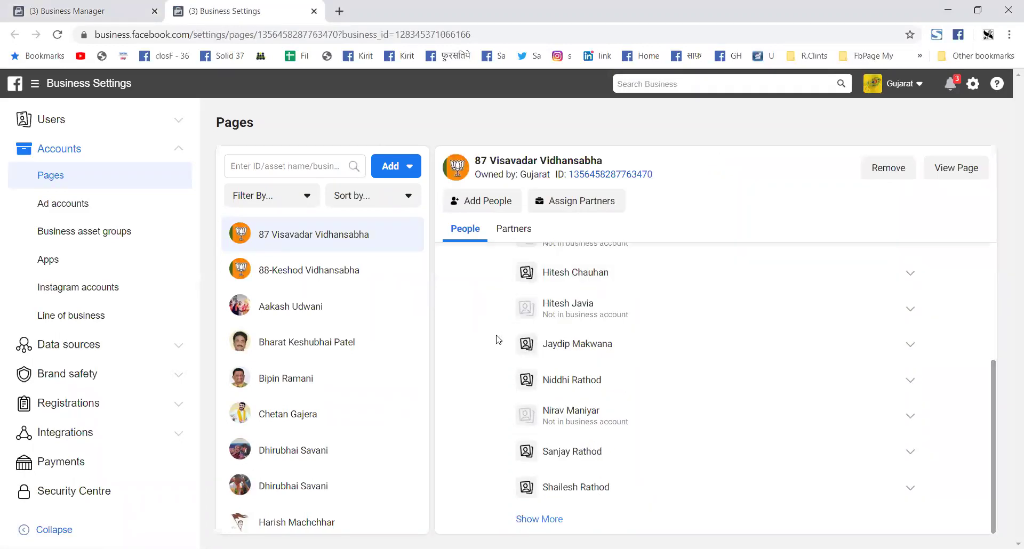
pyautogui.click(84, 207)
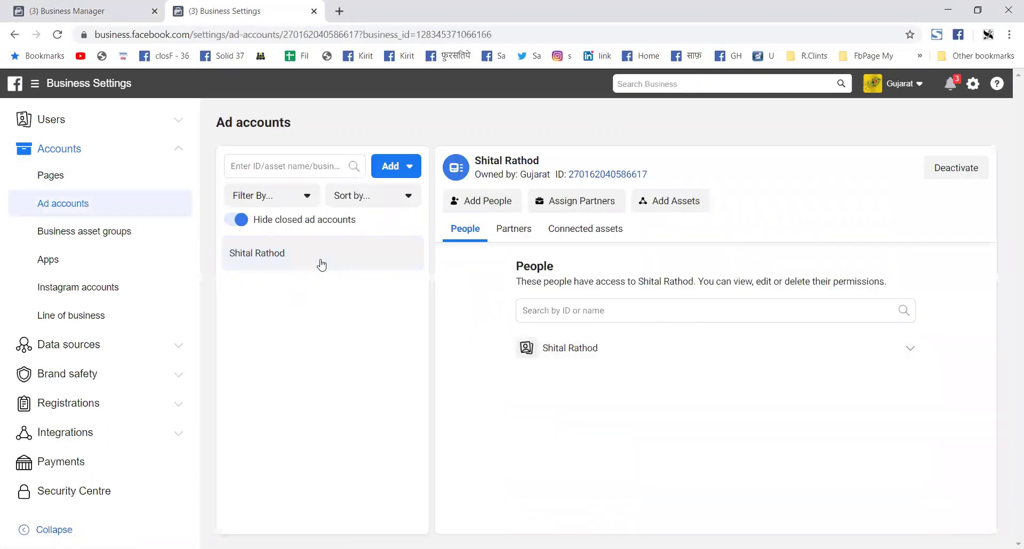
# Step: Open and close the business navigation shortcuts, then scroll down the Ad accounts settings
pyautogui.moveTo(600, 351)
pyautogui.click(72, 85)
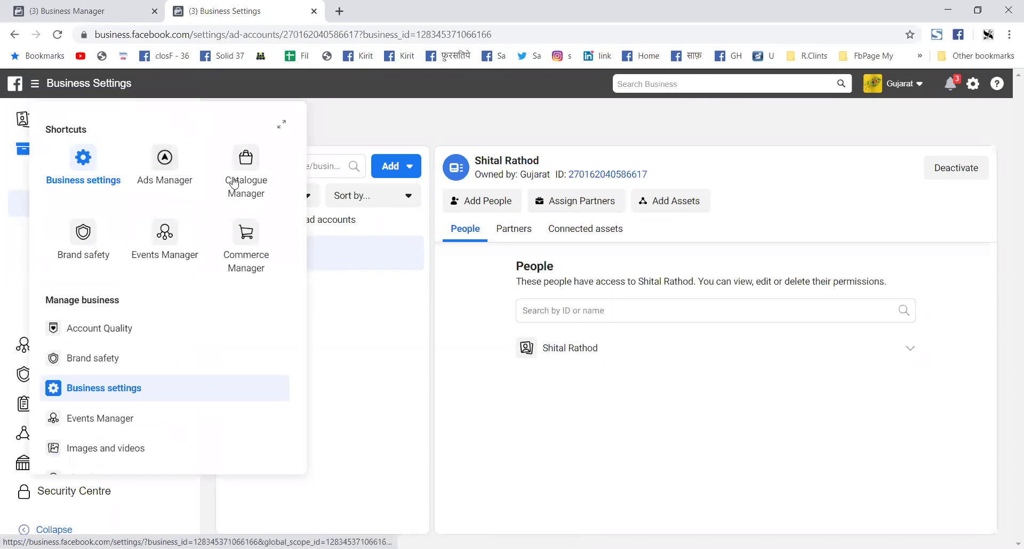
pyautogui.click(371, 127)
pyautogui.scroll(-2, 119, 297)
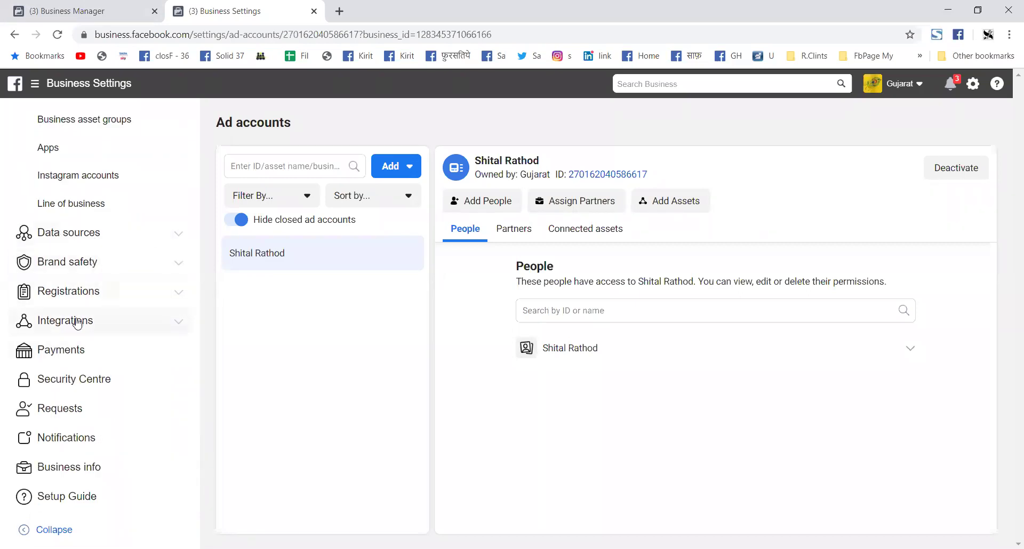
# Step: Show the News Pages registration details for Vibrant Group of Companies under Registrations
pyautogui.click(179, 293)
pyautogui.click(74, 320)
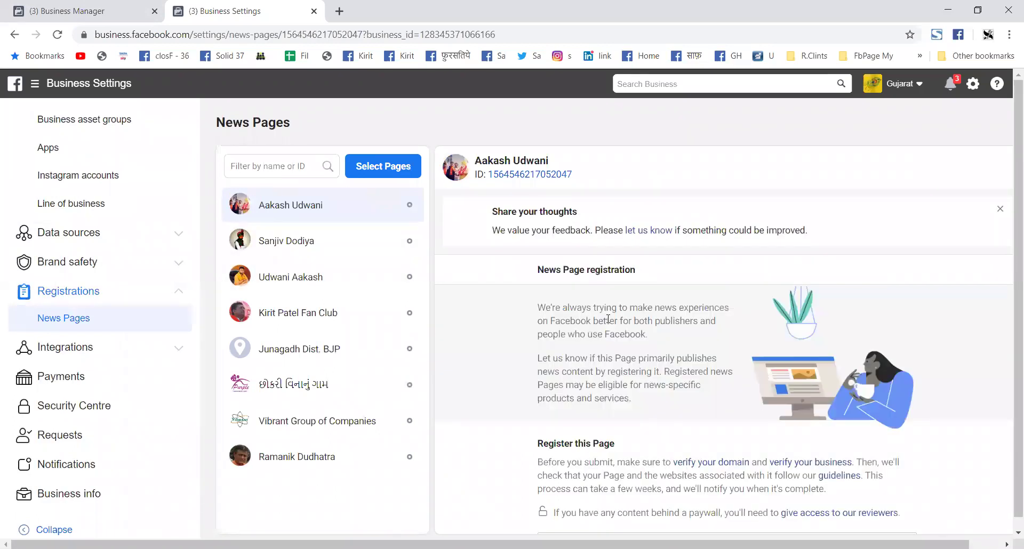
pyautogui.scroll(-5, 632, 350)
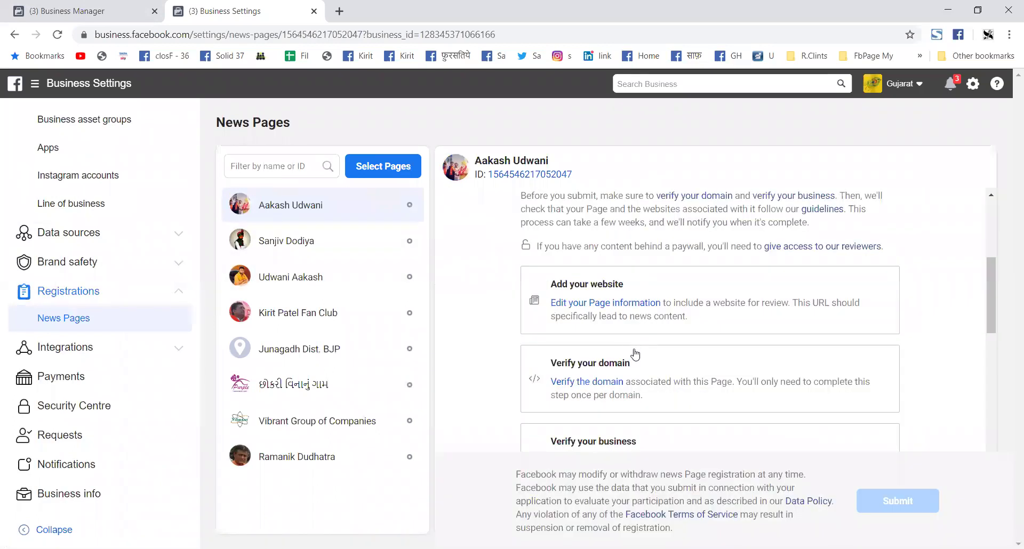
pyautogui.scroll(-1, 632, 354)
pyautogui.scroll(2, 617, 332)
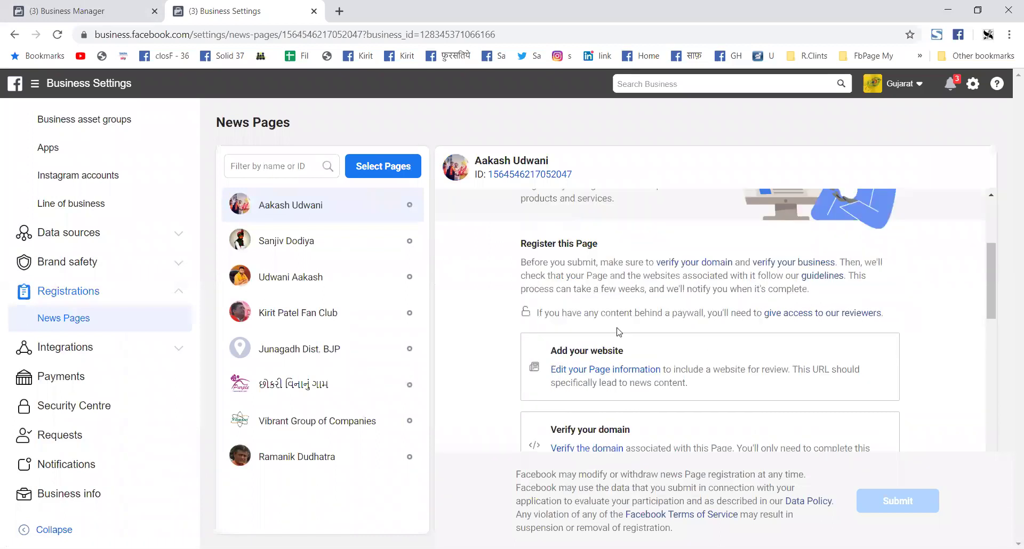
pyautogui.scroll(-3, 623, 373)
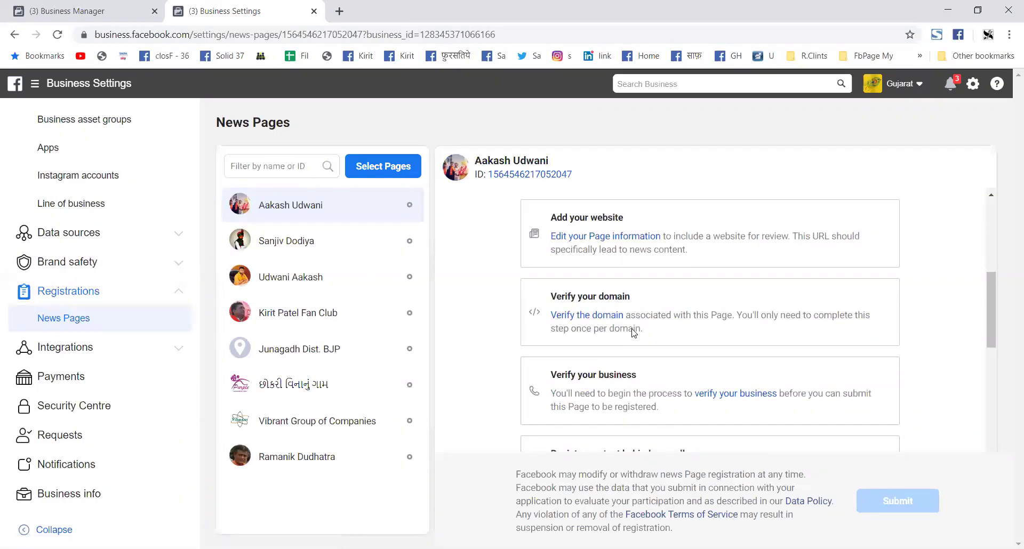
pyautogui.scroll(-1, 679, 350)
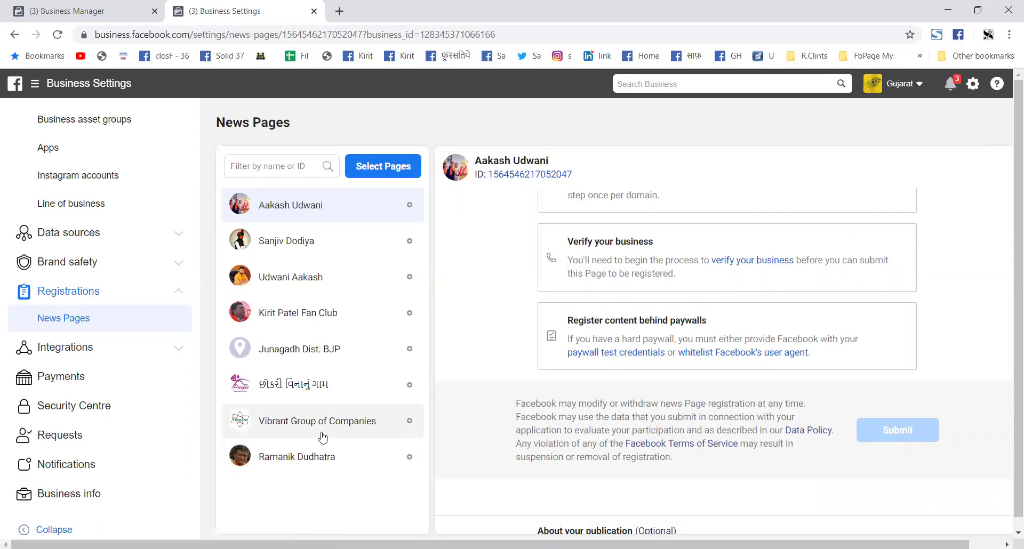
pyautogui.click(293, 431)
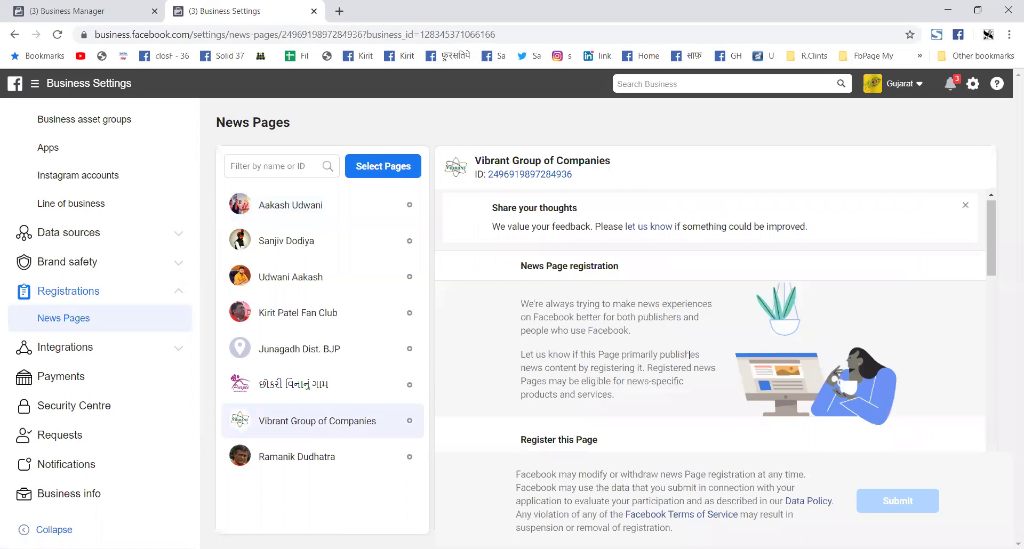
# Step: Read Vibrant Group of Companies' domain, business verification and paywall-content requirements
pyautogui.scroll(-10, 689, 354)
pyautogui.scroll(3, 591, 350)
pyautogui.scroll(-1, 600, 339)
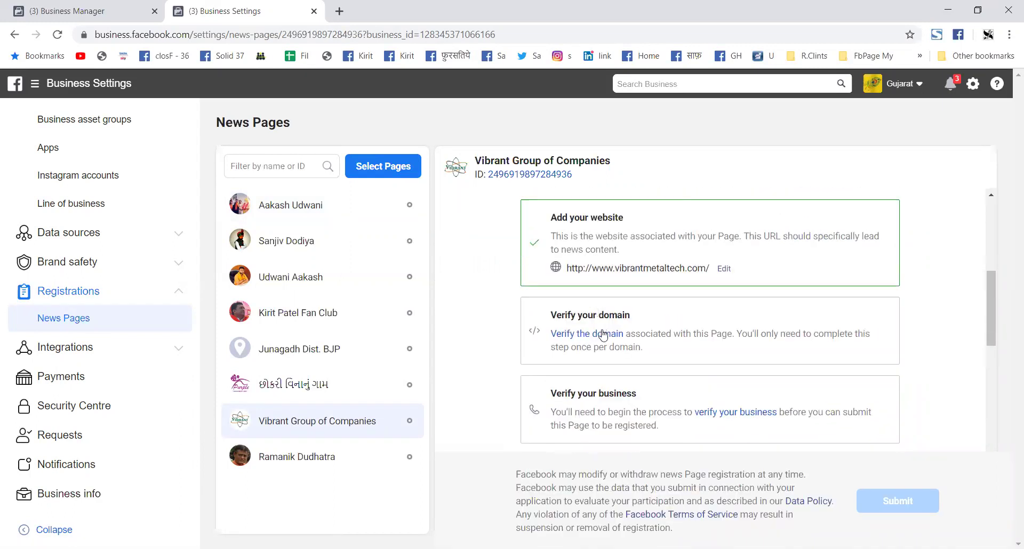
pyautogui.scroll(-2, 592, 275)
pyautogui.scroll(-1, 588, 273)
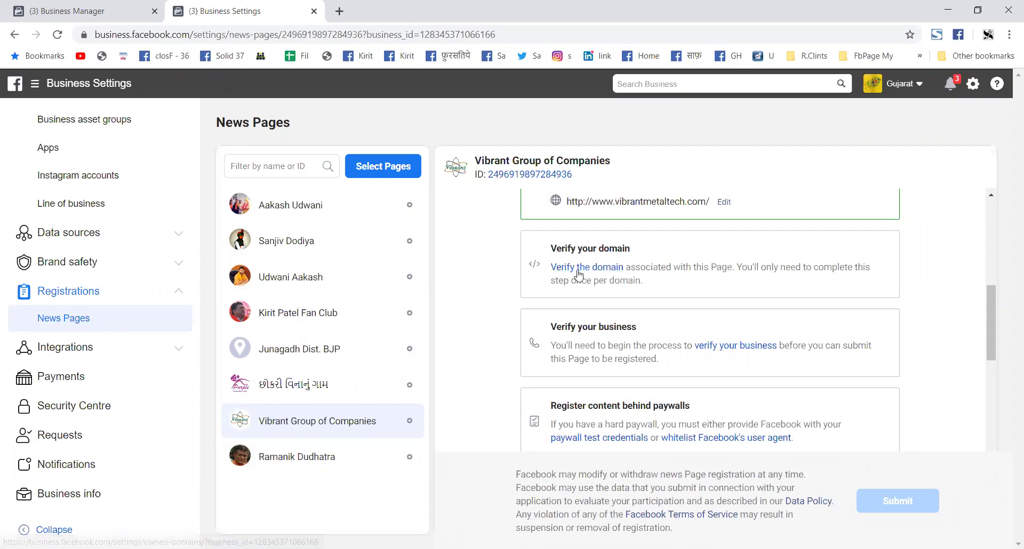
pyautogui.scroll(-3, 635, 326)
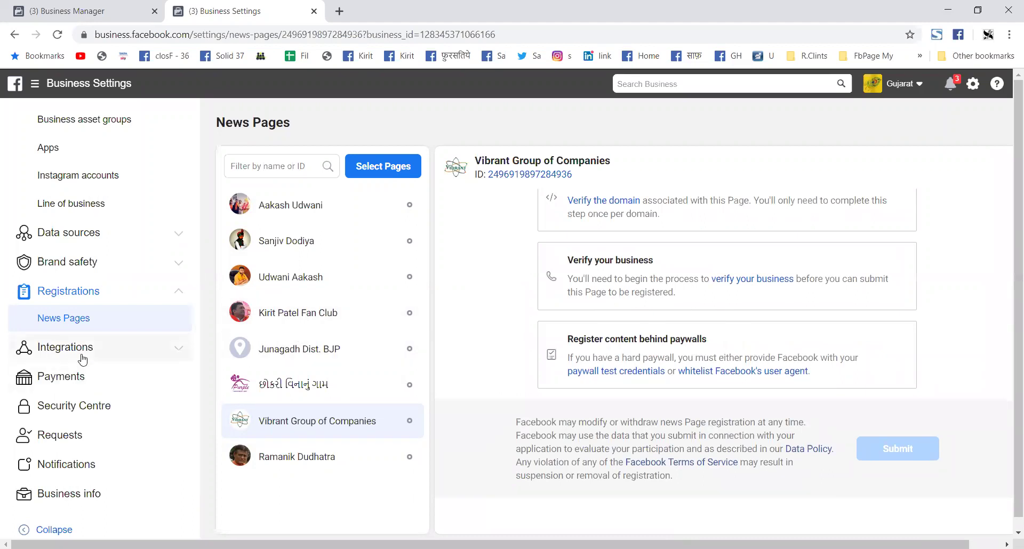
# Step: Open Leads Access under Integrations and review lead access for 87 Visavadar Vidhansabha
pyautogui.click(177, 353)
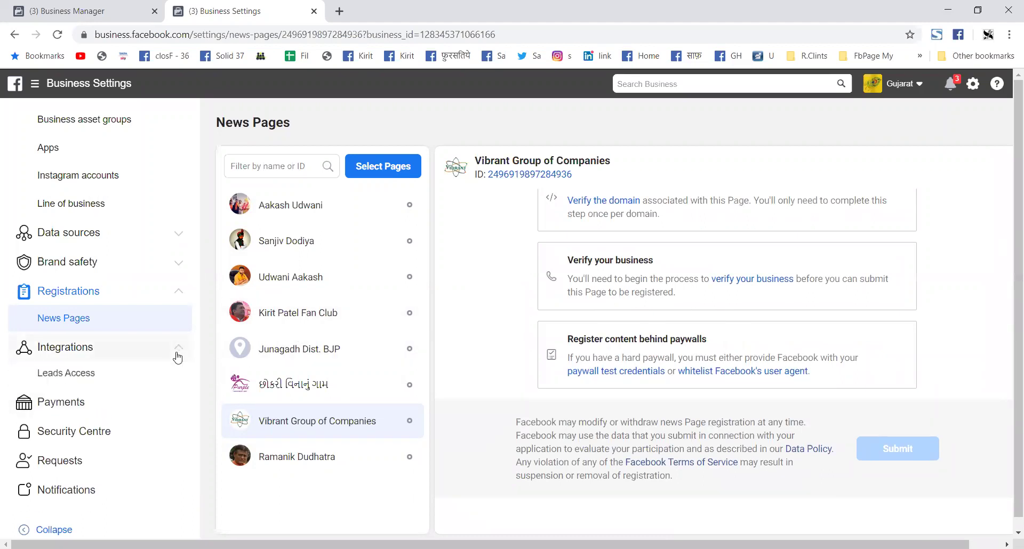
pyautogui.click(80, 374)
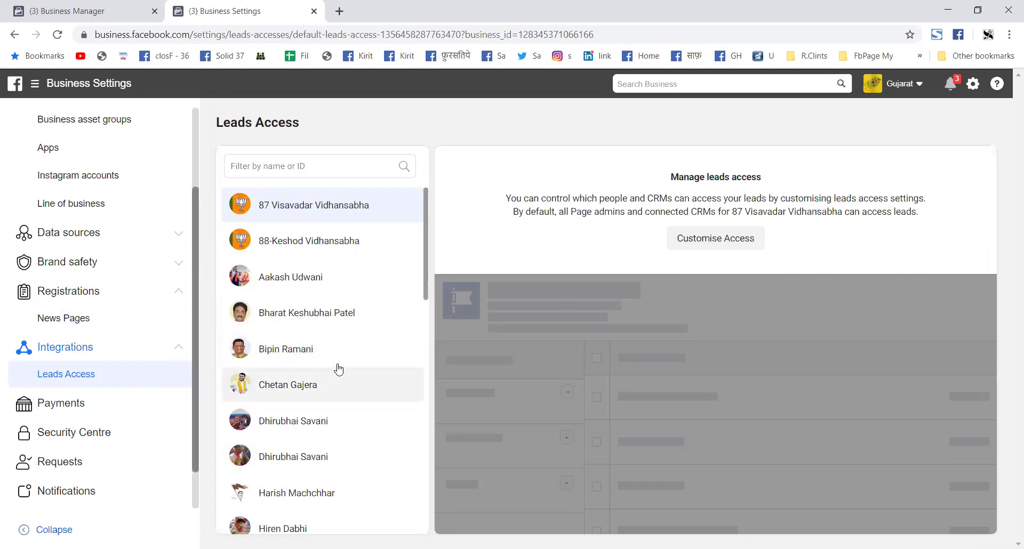
pyautogui.scroll(-10, 340, 369)
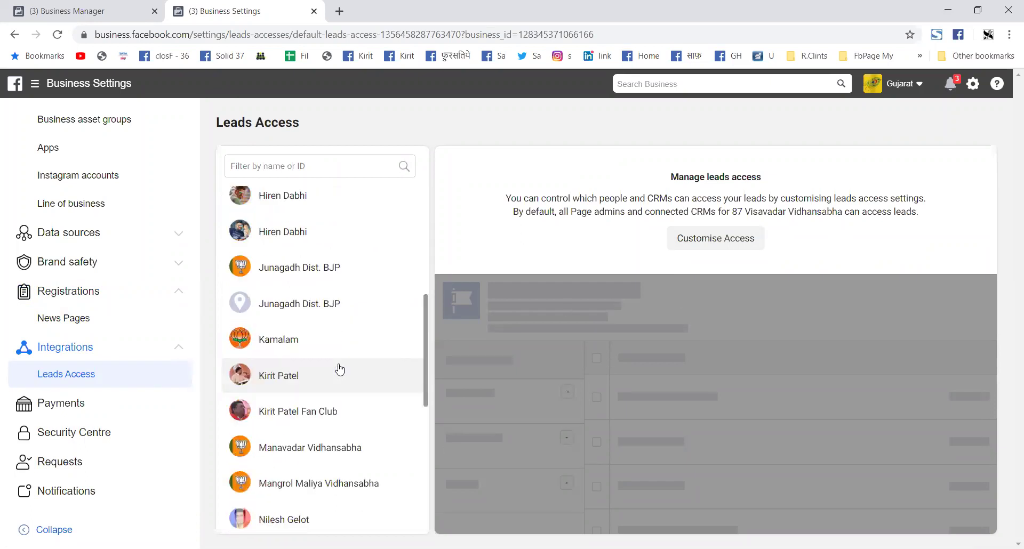
pyautogui.scroll(-4, 393, 374)
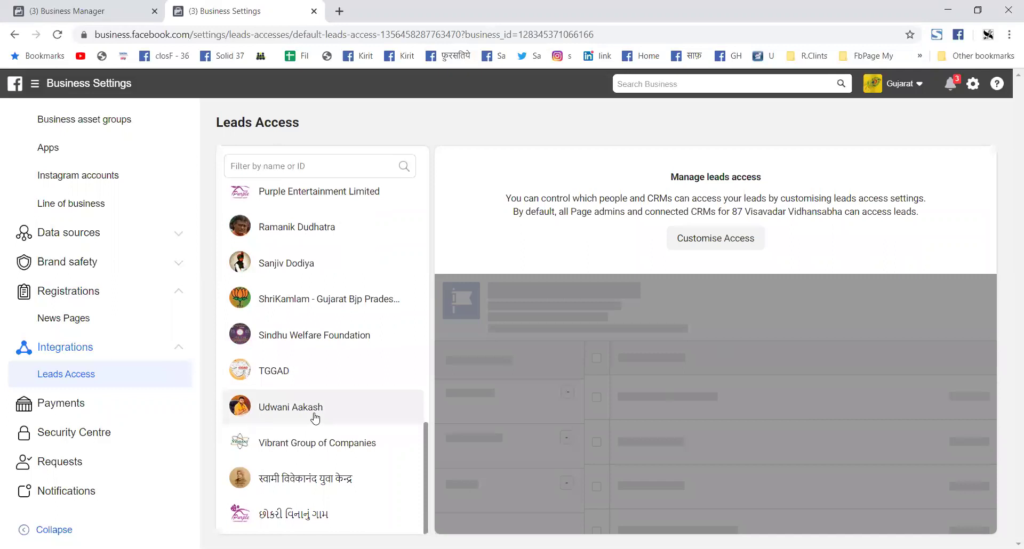
pyautogui.scroll(14, 315, 419)
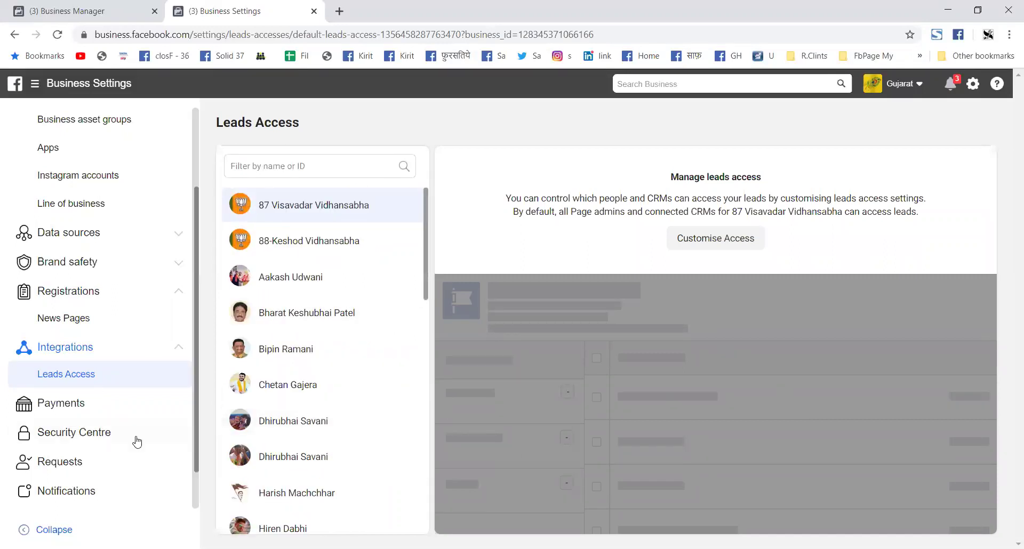
pyautogui.scroll(-1, 119, 430)
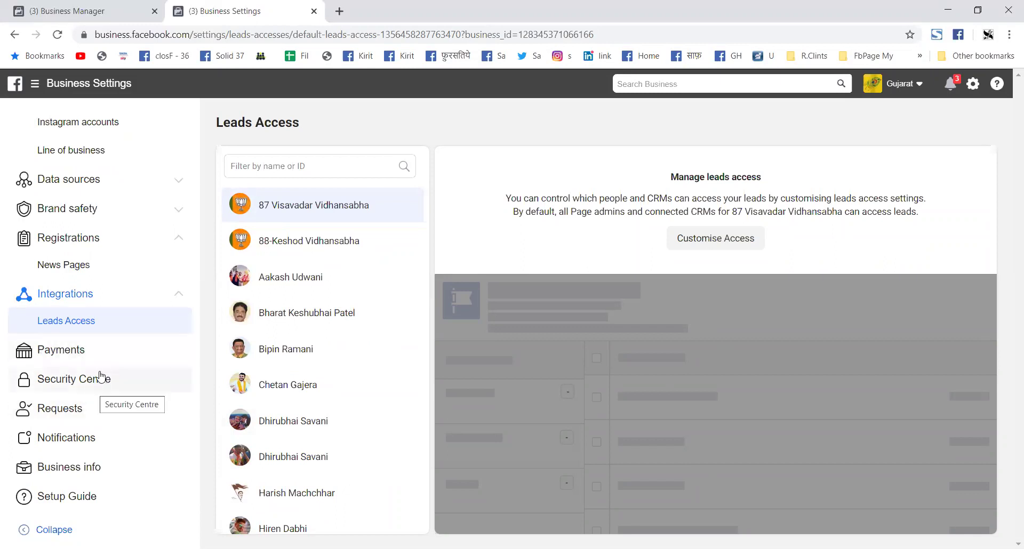
# Step: In Security Centre, set the two-factor authentication requirement to Everyone
pyautogui.click(76, 387)
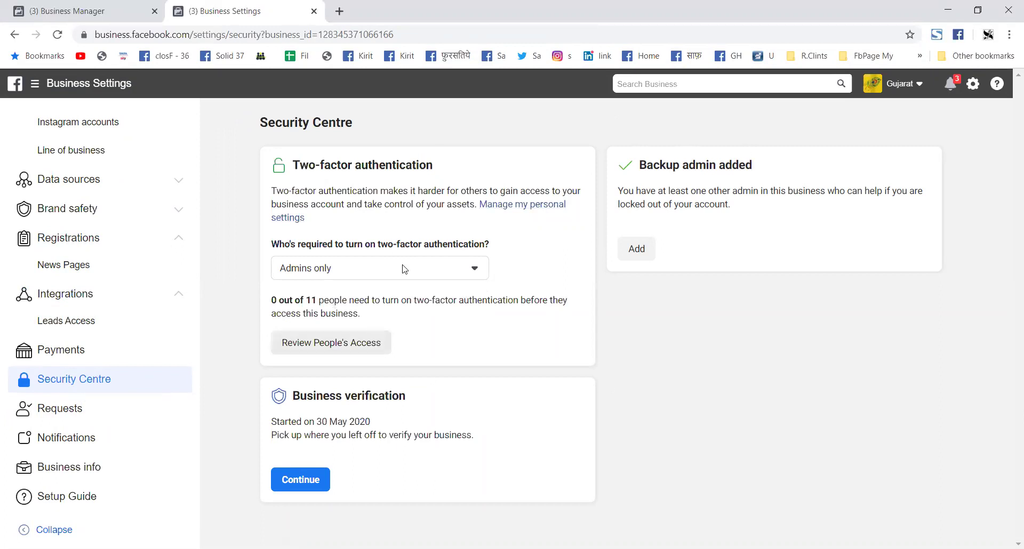
pyautogui.click(475, 272)
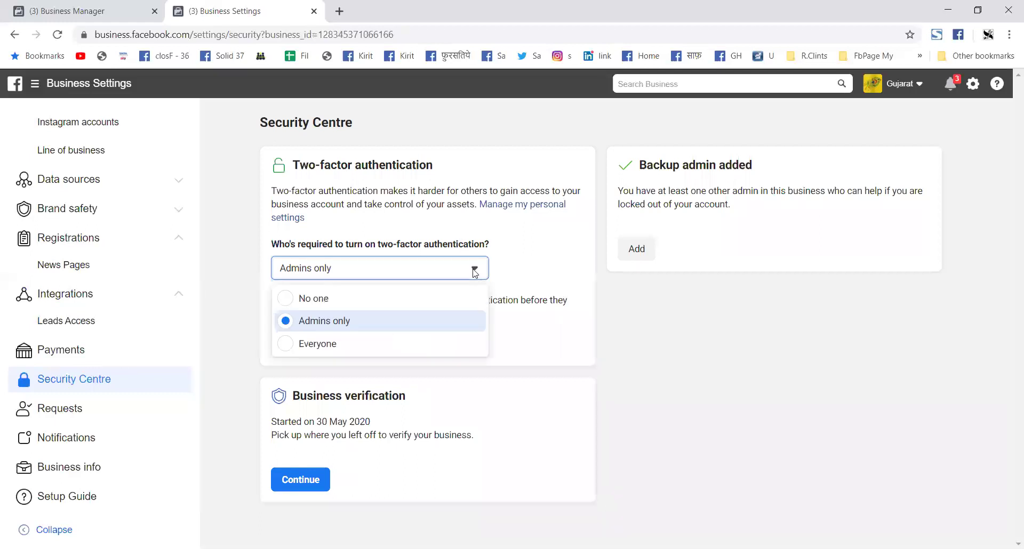
pyautogui.click(383, 352)
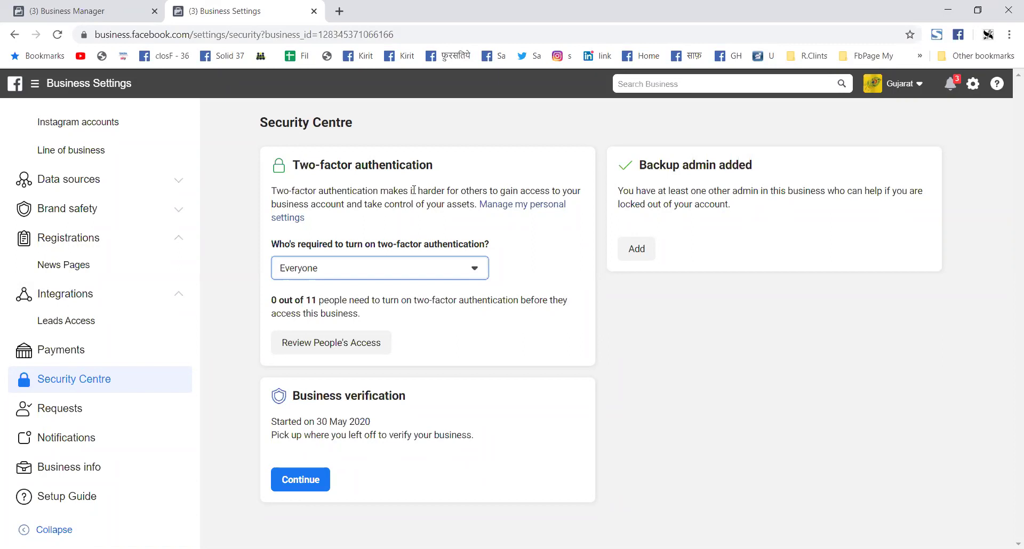
# Step: Change the two-factor authentication requirement back to Admins only
pyautogui.click(475, 276)
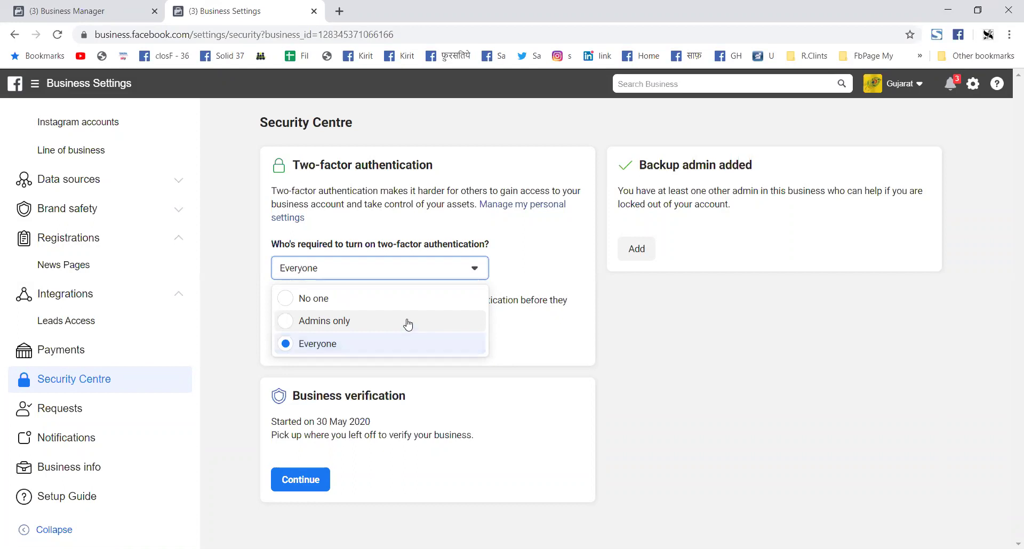
pyautogui.click(408, 322)
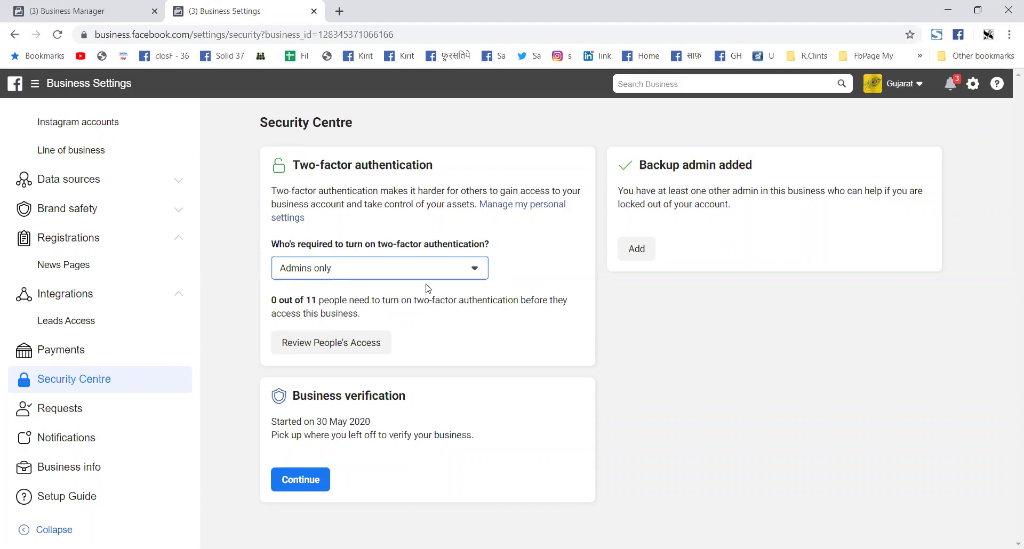
pyautogui.click(436, 270)
pyautogui.click(416, 345)
pyautogui.click(464, 273)
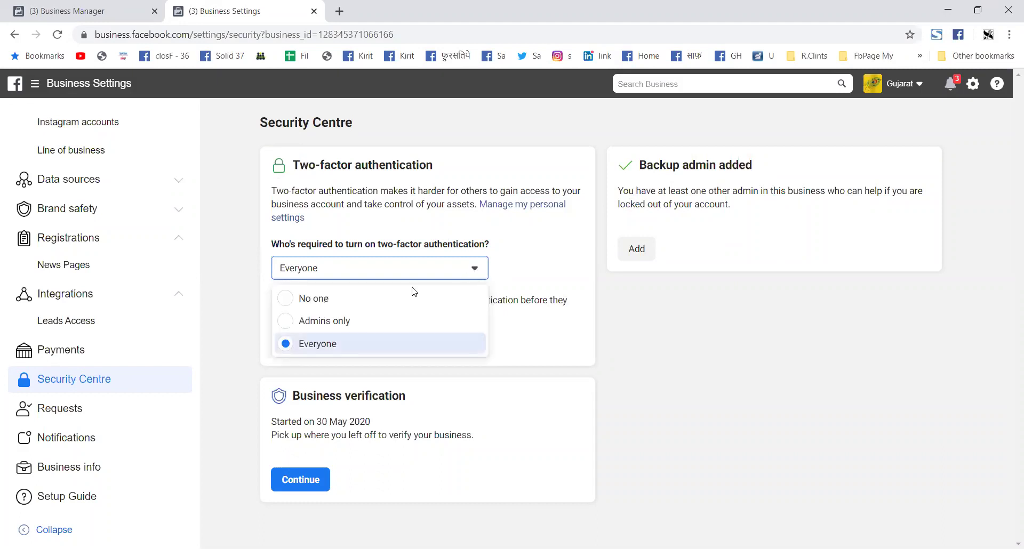
pyautogui.click(362, 323)
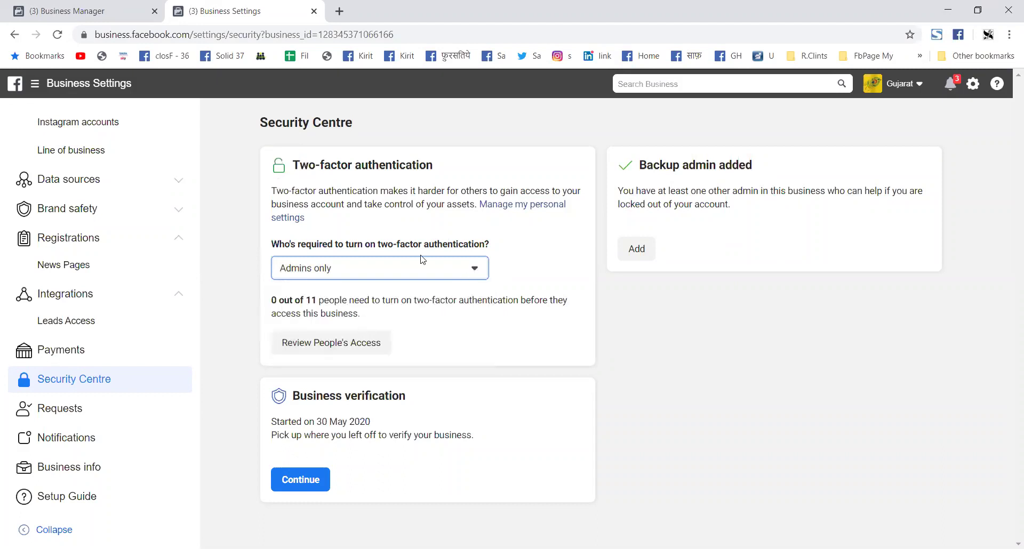
pyautogui.click(422, 272)
pyautogui.click(405, 300)
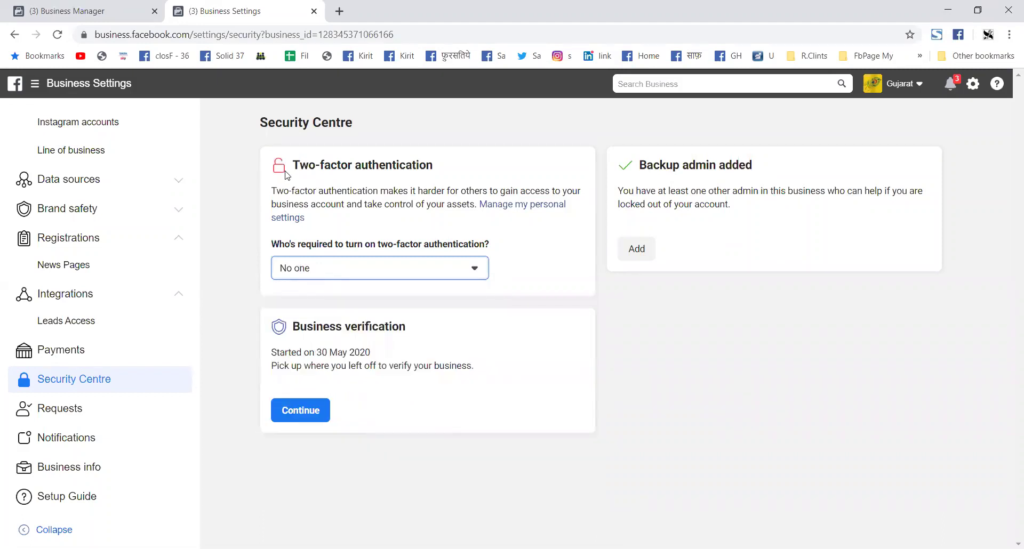
pyautogui.click(463, 268)
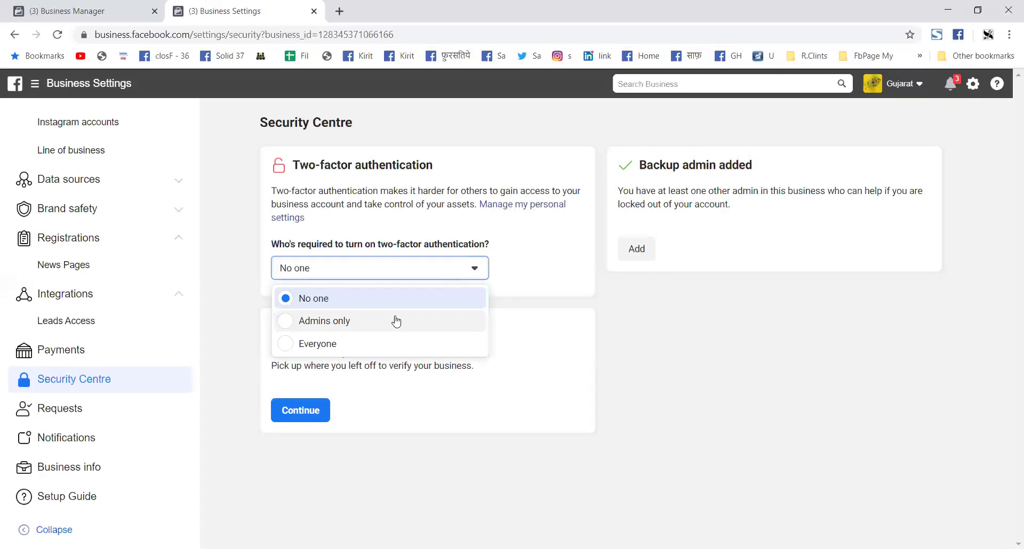
pyautogui.click(395, 320)
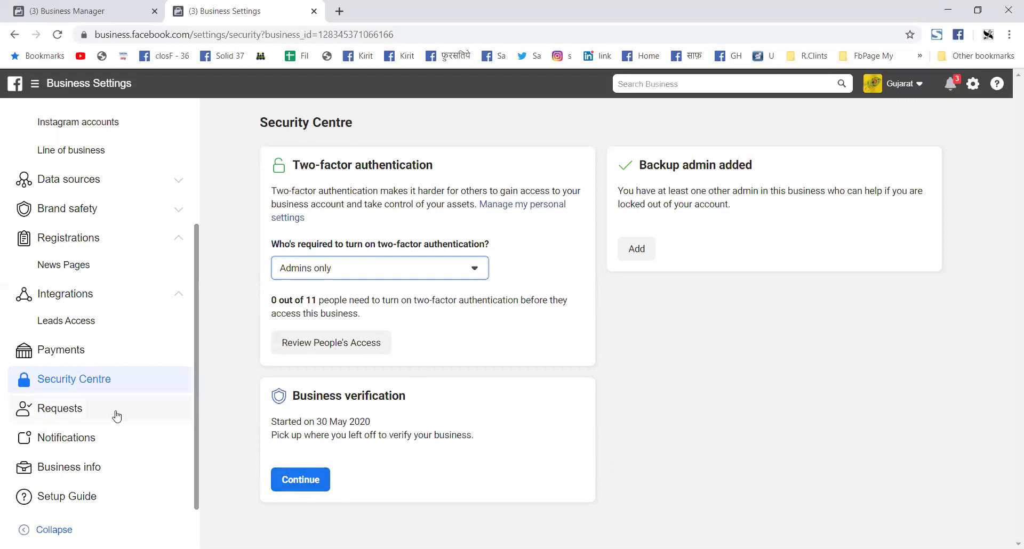
# Step: Check the empty Received, Sent and Invitations request lists, then go to Notifications
pyautogui.click(68, 419)
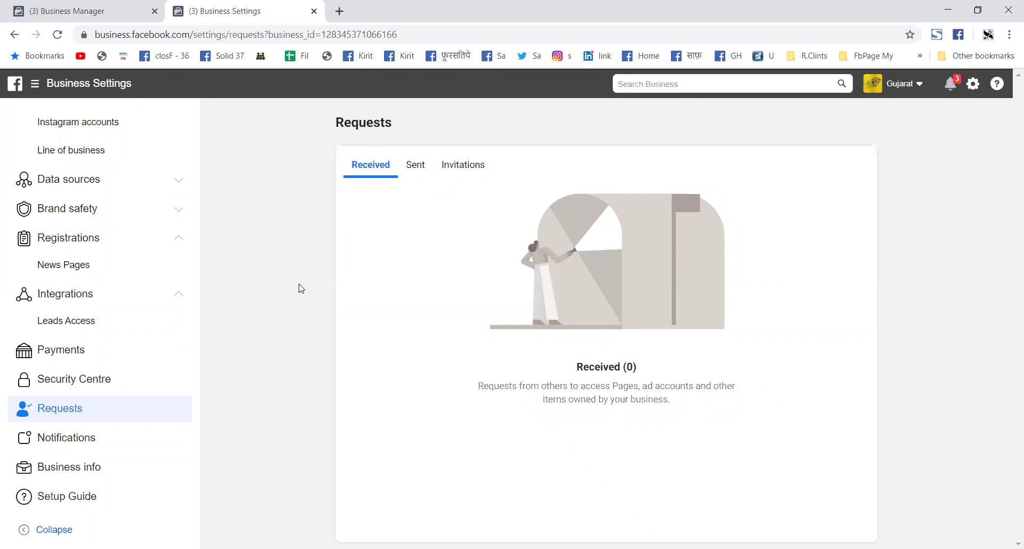
pyautogui.click(428, 167)
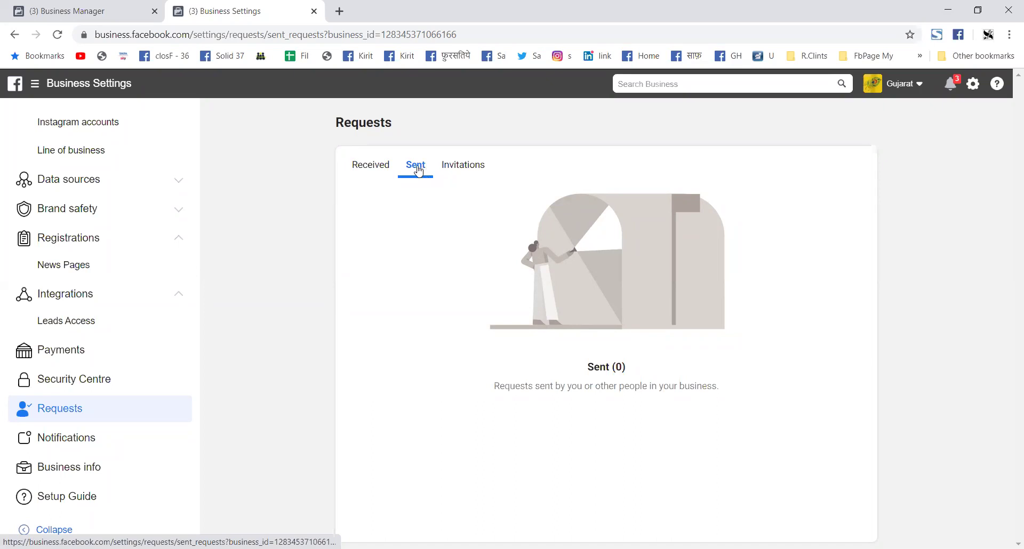
pyautogui.click(472, 173)
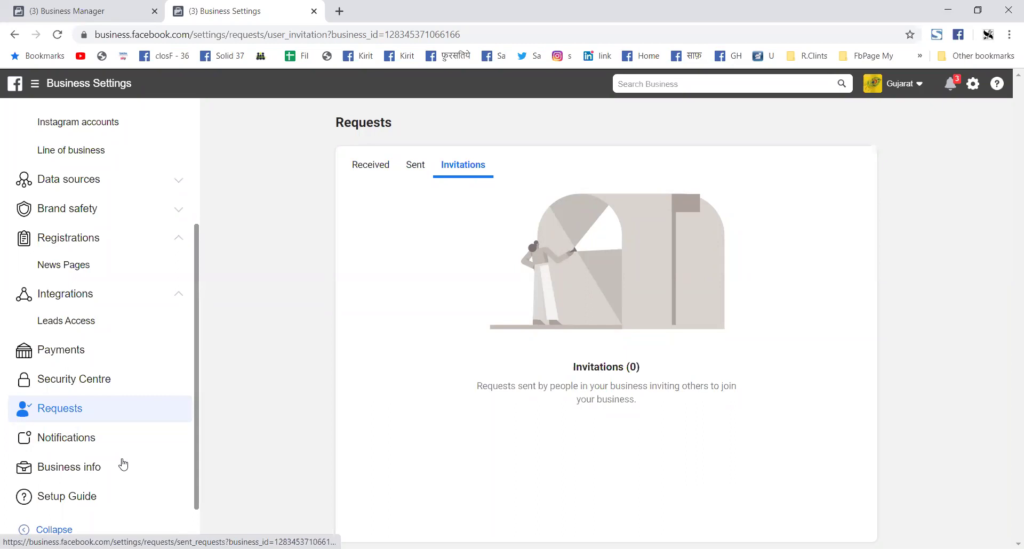
pyautogui.click(62, 448)
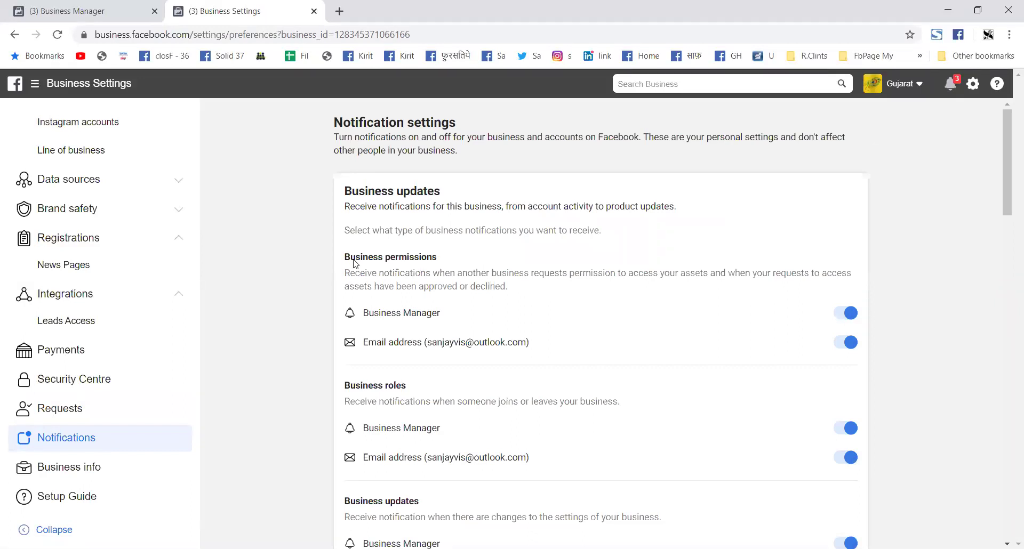
# Step: Scroll through the business notification preferences for Business Manager and email
pyautogui.scroll(-5, 695, 356)
pyautogui.scroll(-6, 673, 460)
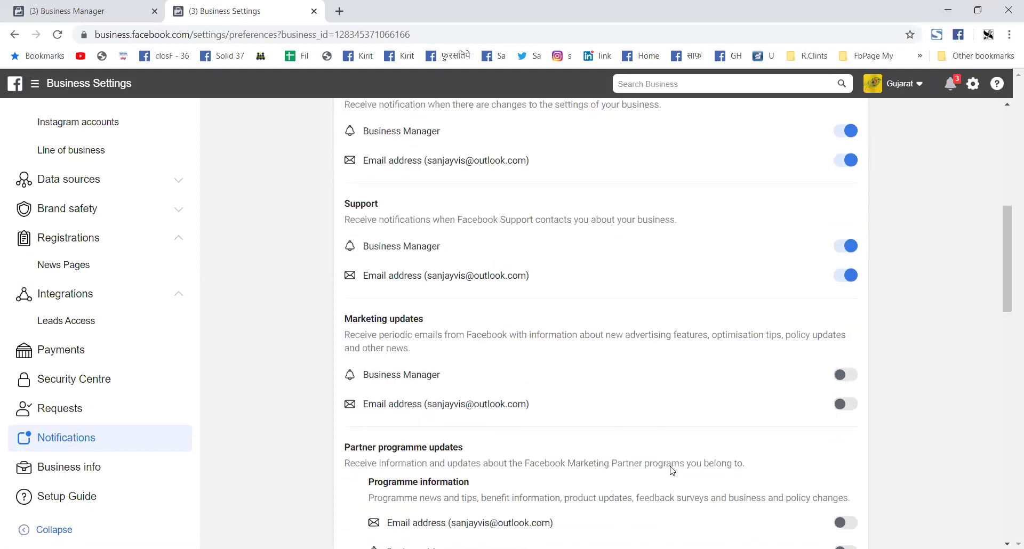
pyautogui.scroll(3, 484, 252)
pyautogui.scroll(4, 464, 302)
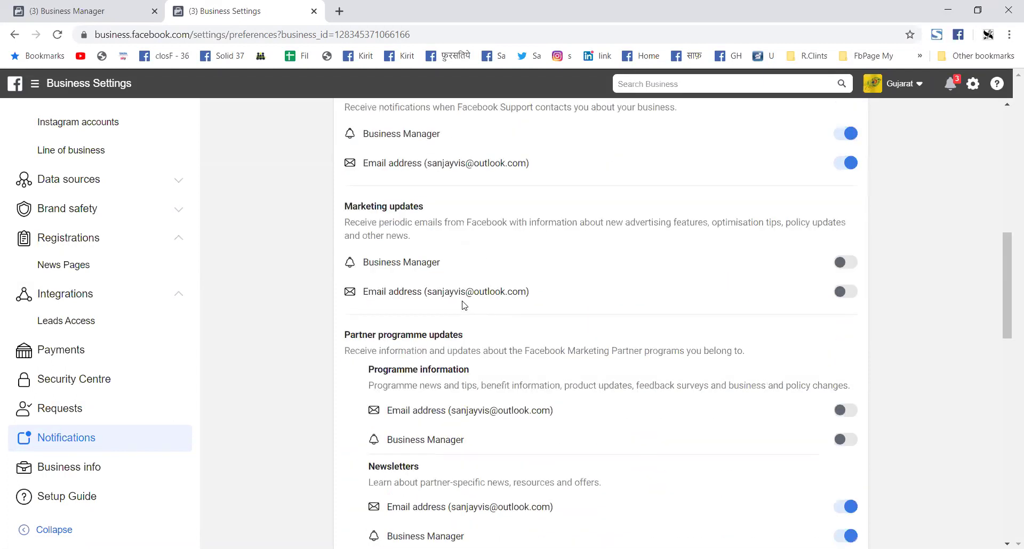
# Step: View all recent notifications in the bell panel, then go to Business info
pyautogui.click(955, 88)
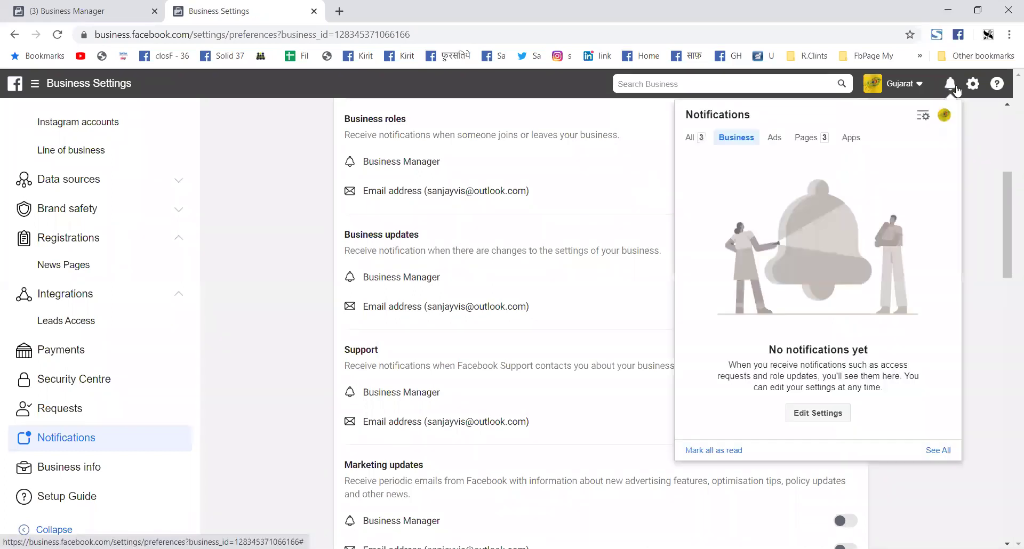
pyautogui.click(698, 140)
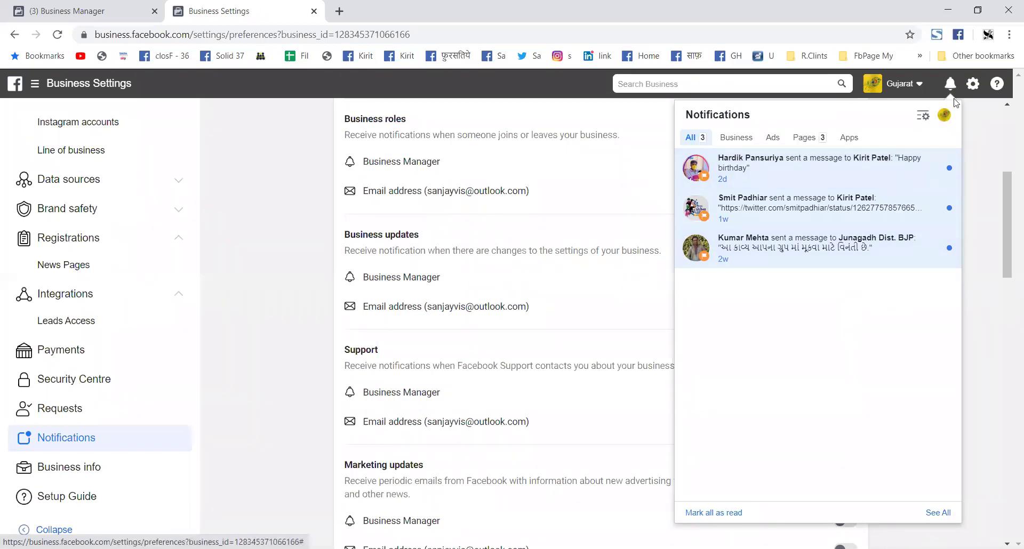
pyautogui.click(988, 222)
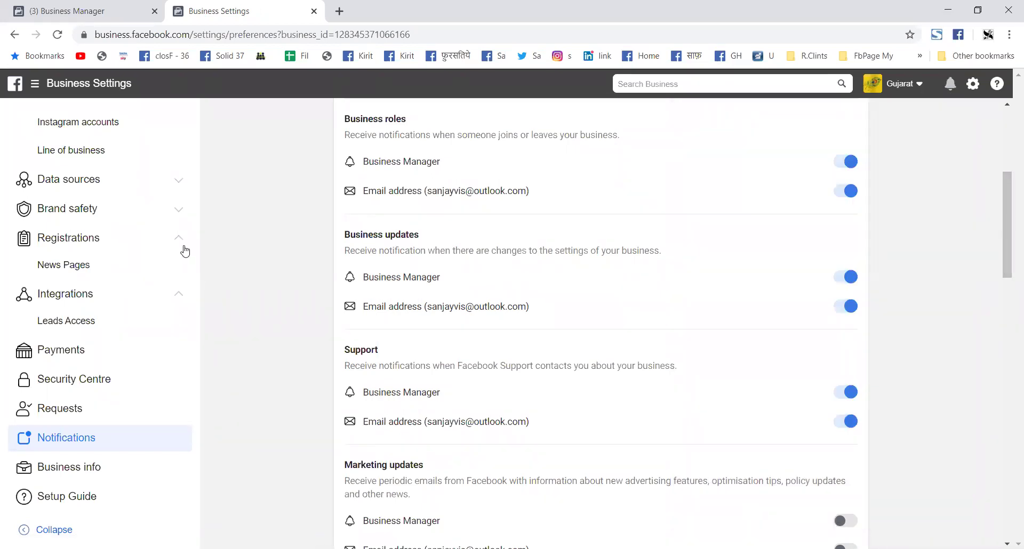
pyautogui.scroll(-2, 609, 427)
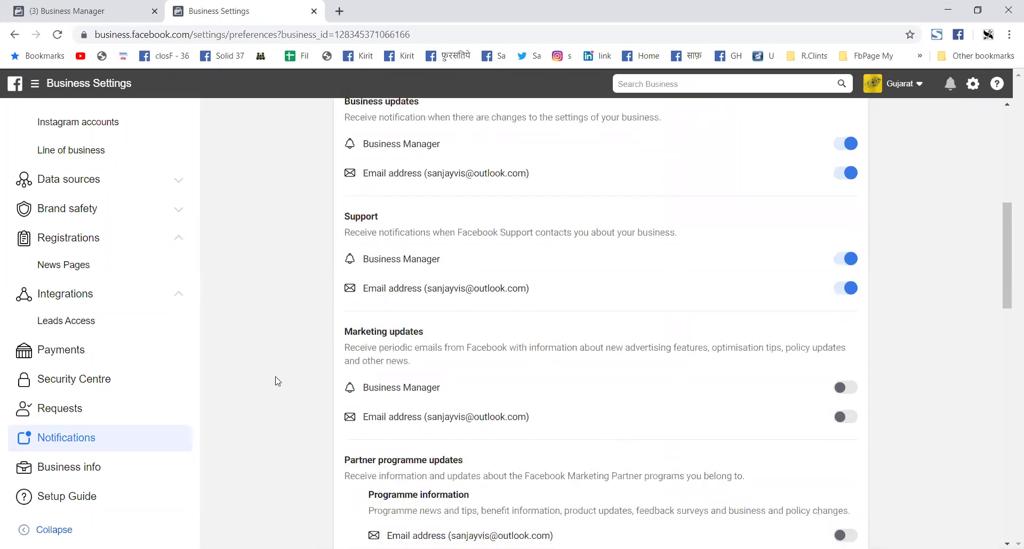
pyautogui.click(80, 476)
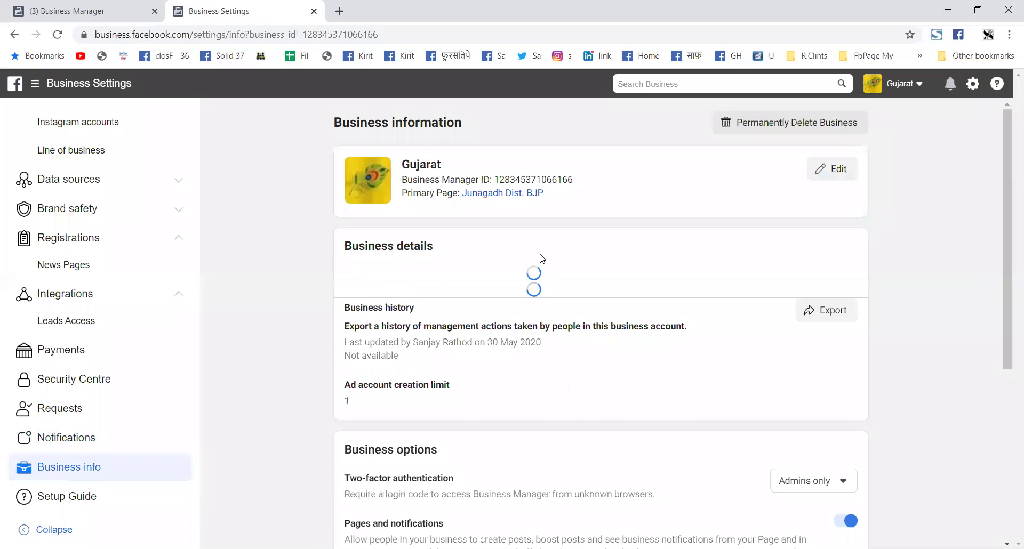
# Step: Scroll through the Gujarat Business info page's details, business options and My Info sections
pyautogui.scroll(-3, 498, 279)
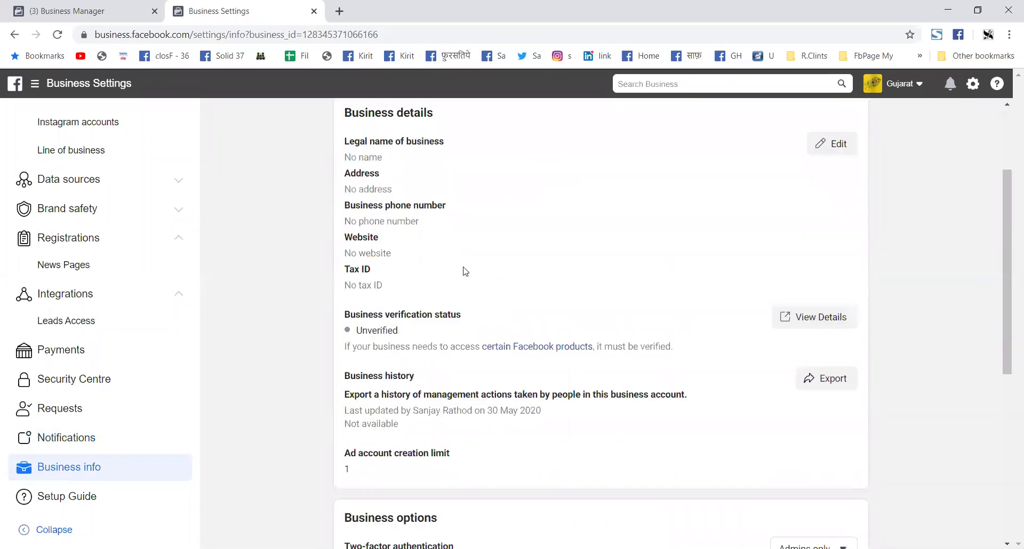
pyautogui.scroll(3, 464, 270)
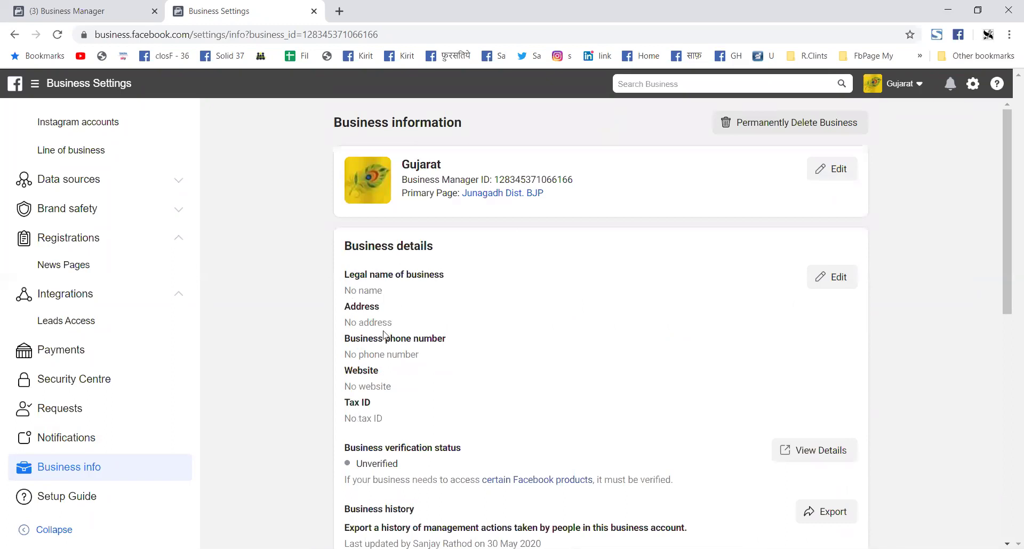
pyautogui.scroll(-1, 409, 375)
pyautogui.scroll(-3, 409, 375)
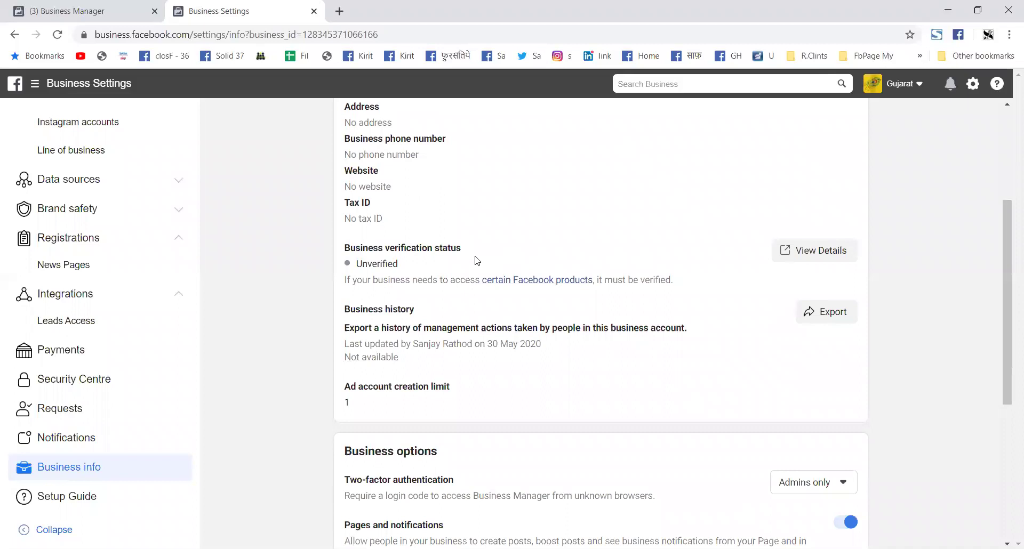
pyautogui.scroll(-5, 475, 259)
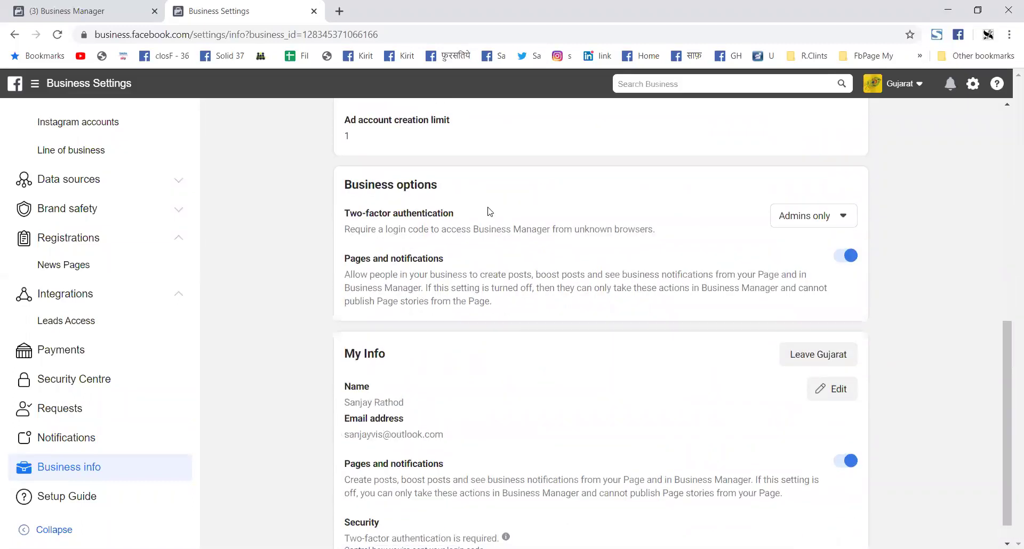
pyautogui.scroll(-1, 442, 233)
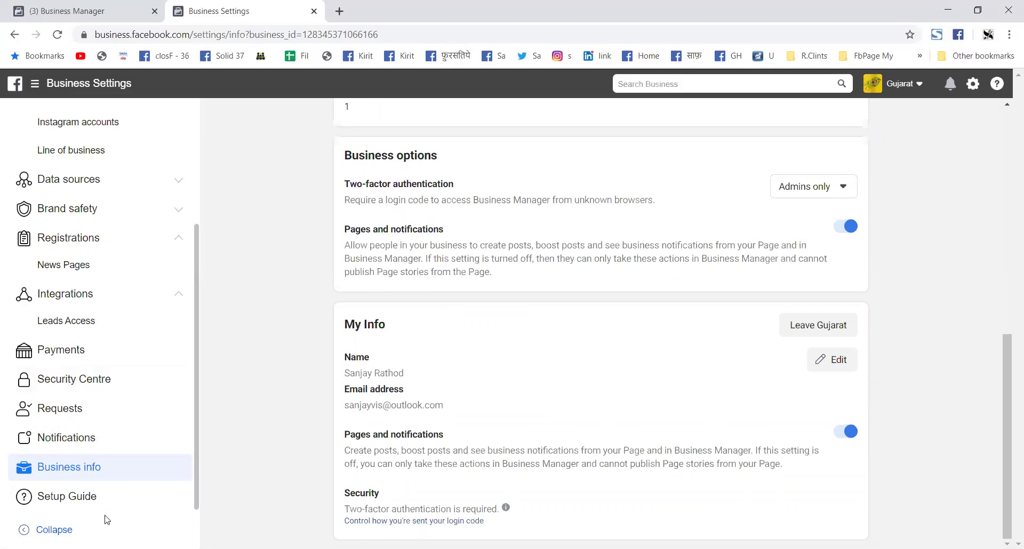
# Step: Open the Setup Guide and review its Ad accounts, Pages and People task sections
pyautogui.click(73, 503)
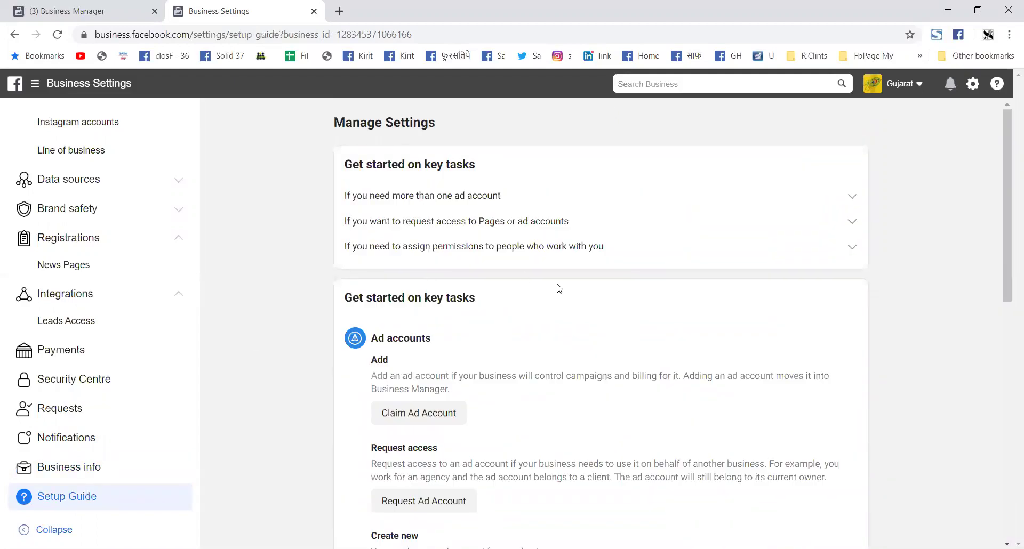
pyautogui.scroll(-9, 559, 289)
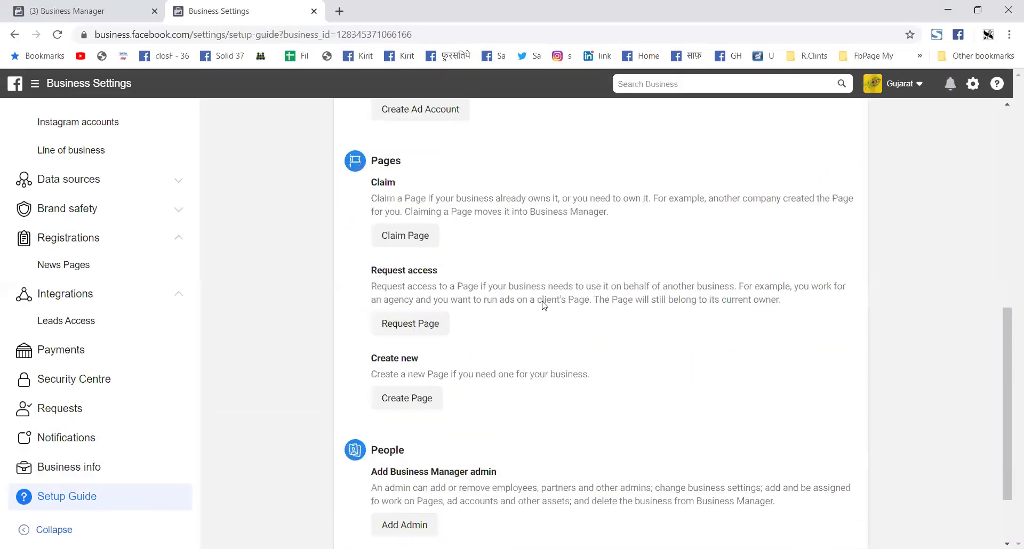
pyautogui.scroll(-2, 543, 302)
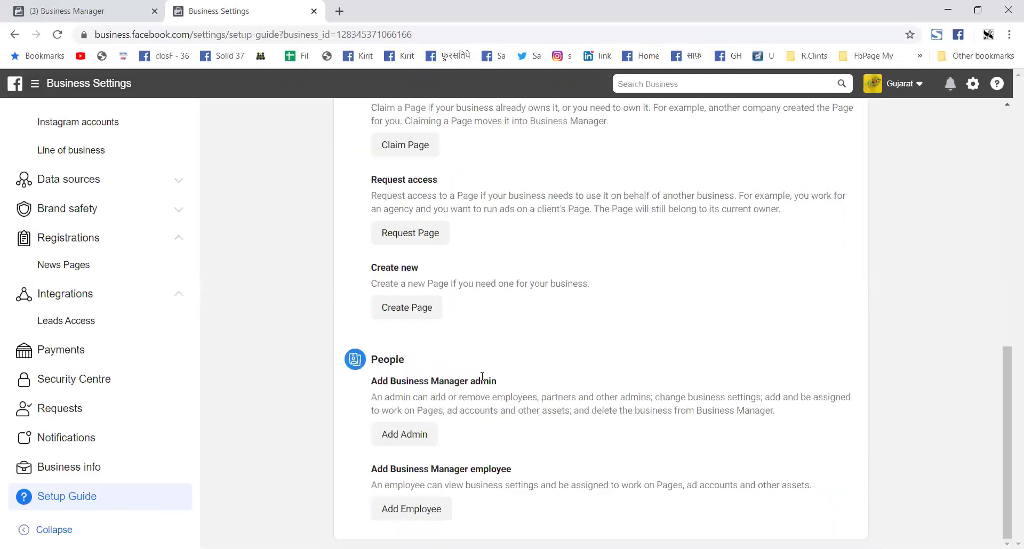
pyautogui.scroll(3, 483, 376)
pyautogui.scroll(1, 483, 375)
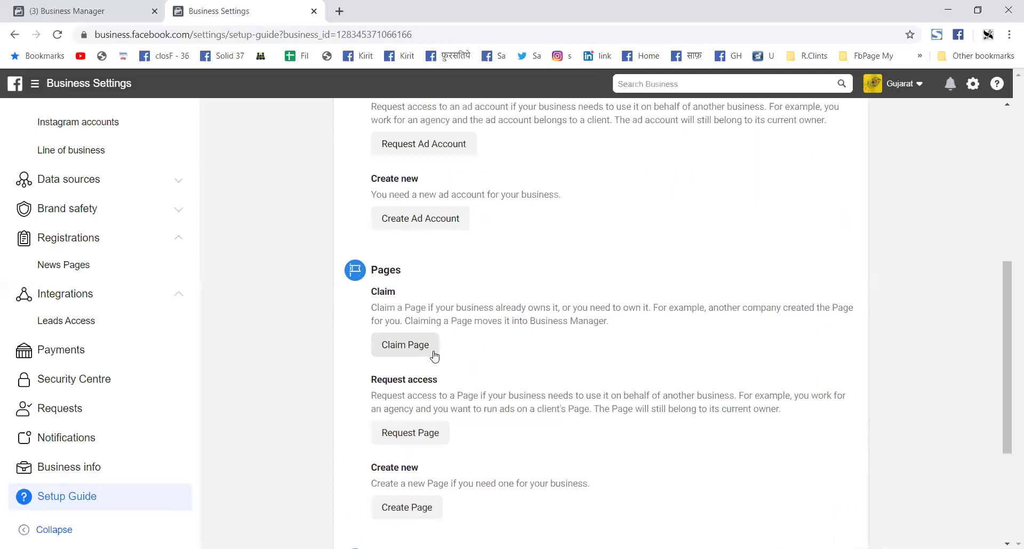
pyautogui.scroll(-1, 435, 363)
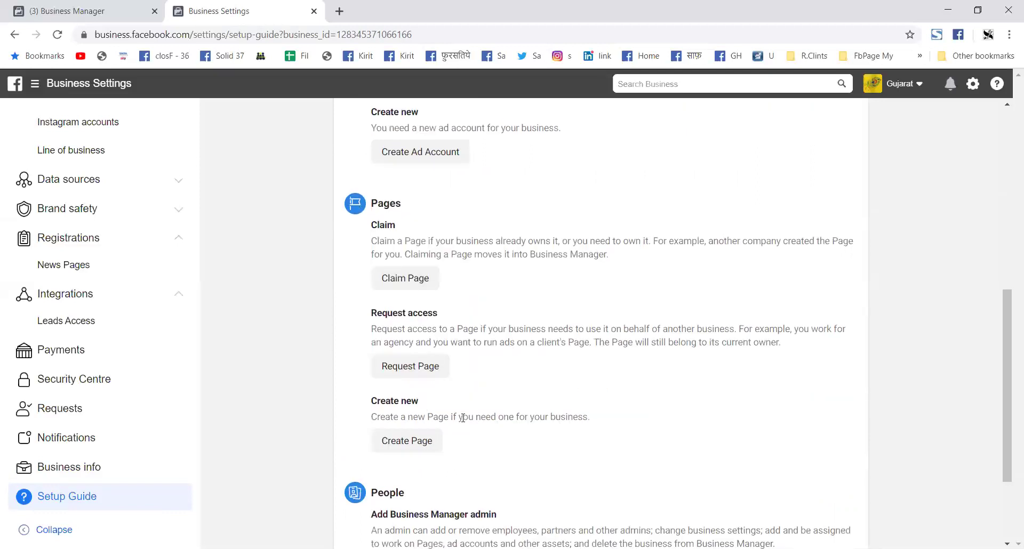
pyautogui.scroll(3, 462, 416)
pyautogui.scroll(1, 457, 358)
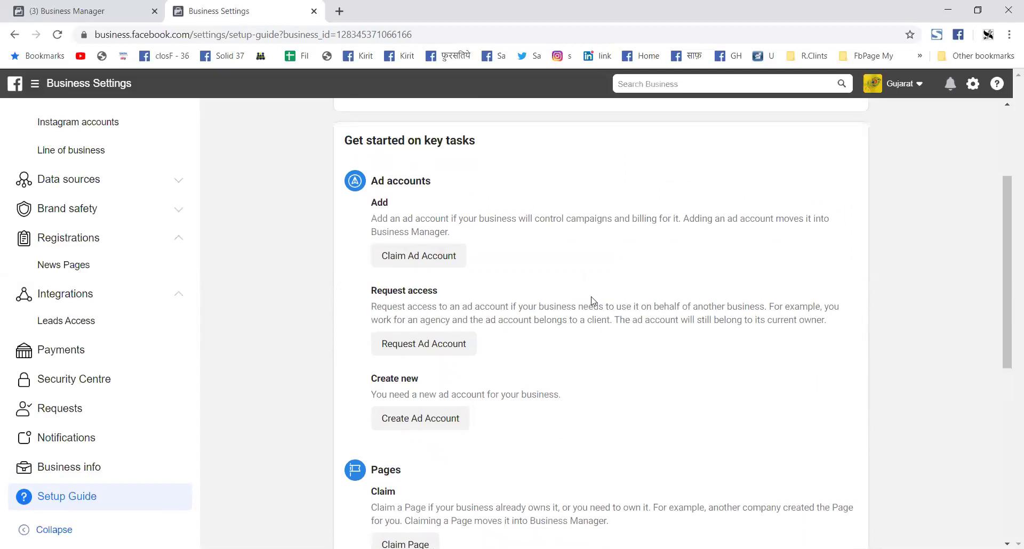
# Step: On the Payments settings page, start adding a payment method billed in India and Indian Rupee
pyautogui.click(80, 353)
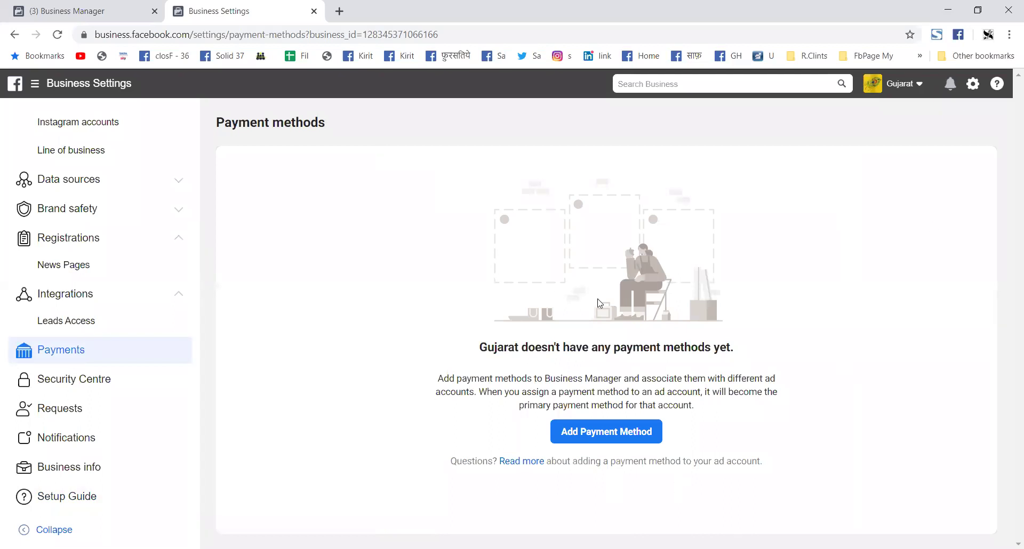
pyautogui.click(602, 439)
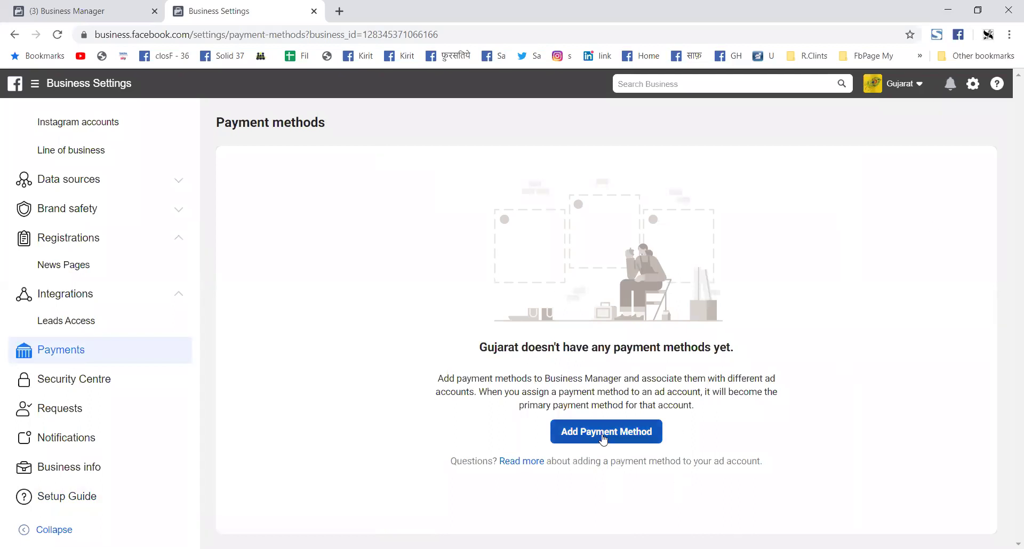
pyautogui.click(647, 439)
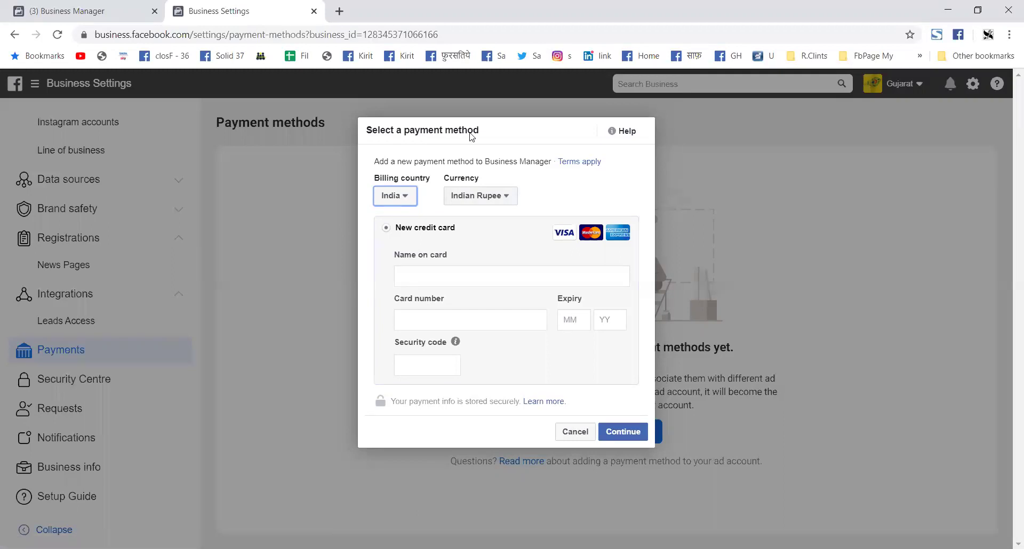
pyautogui.rightClick(641, 55)
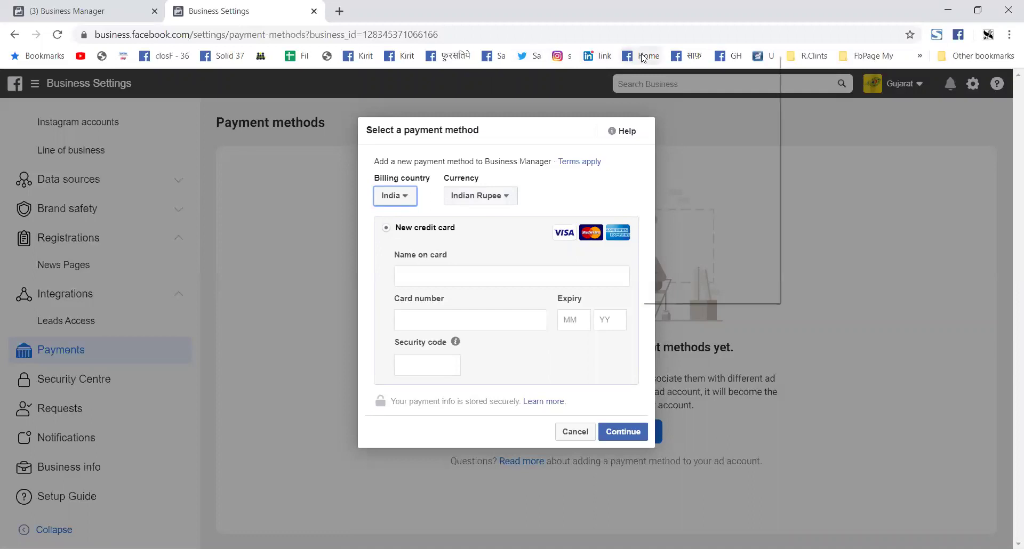
# Step: Open the Proud To Be Indian page in a new tab and browse its posts
pyautogui.click(679, 65)
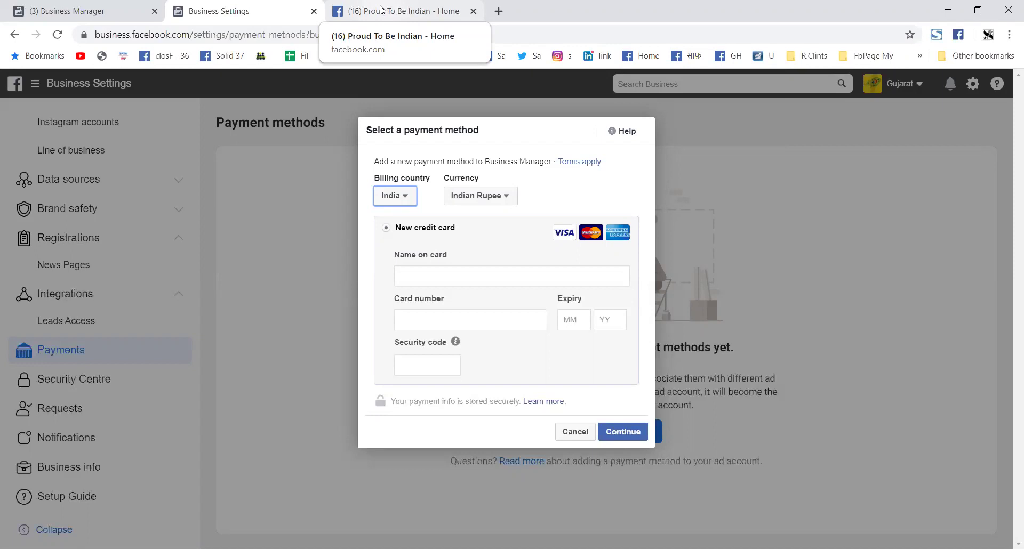
pyautogui.click(381, 10)
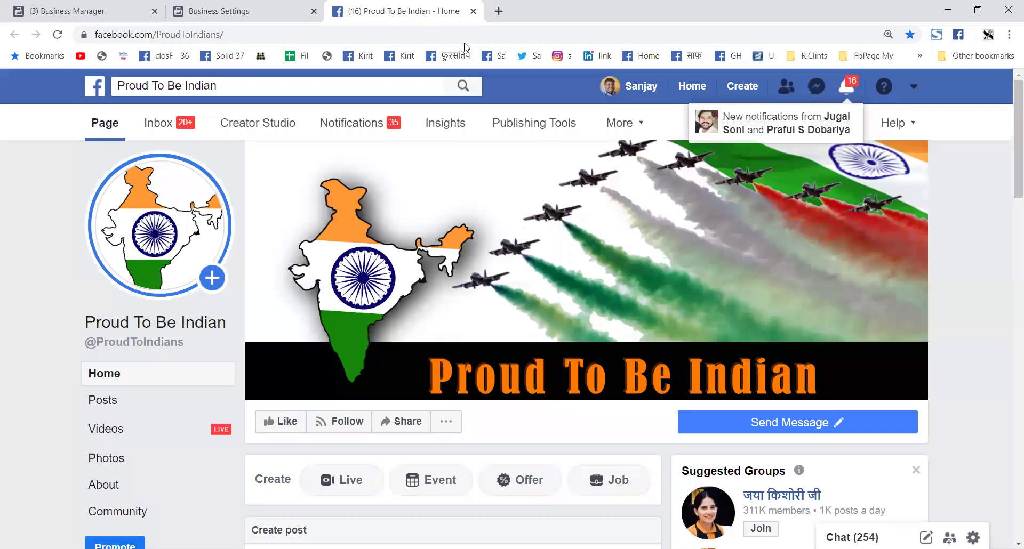
pyautogui.scroll(-5, 646, 318)
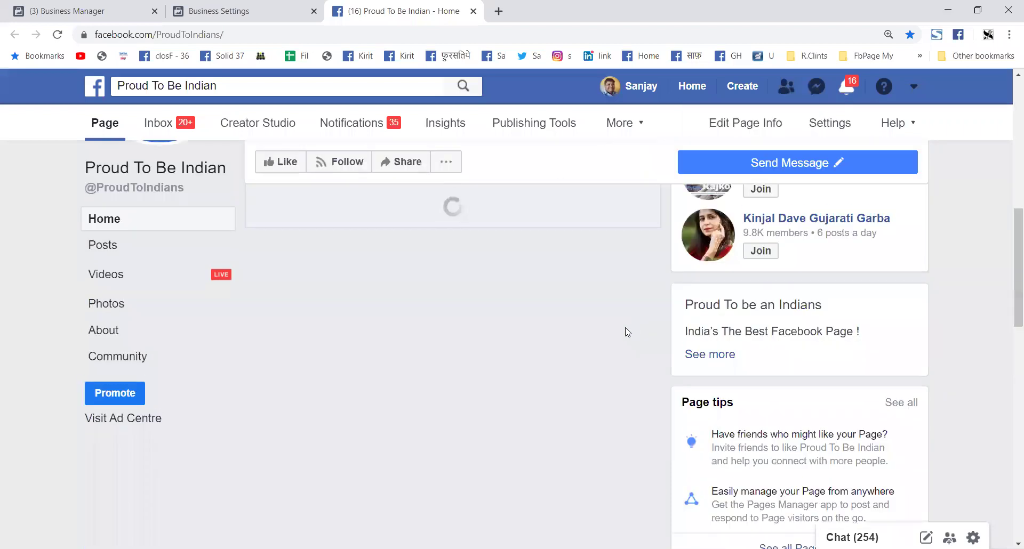
pyautogui.scroll(-8, 583, 336)
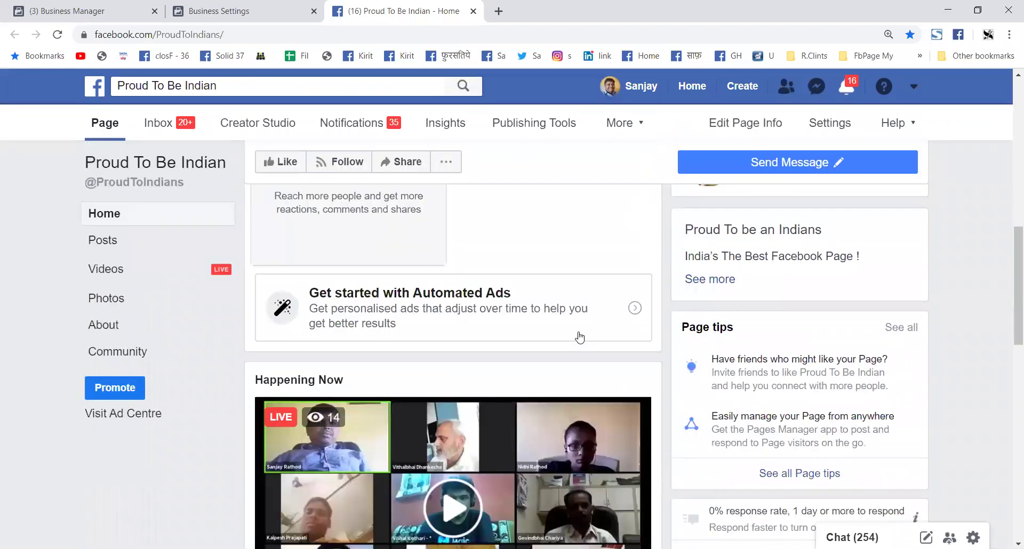
pyautogui.scroll(-4, 578, 331)
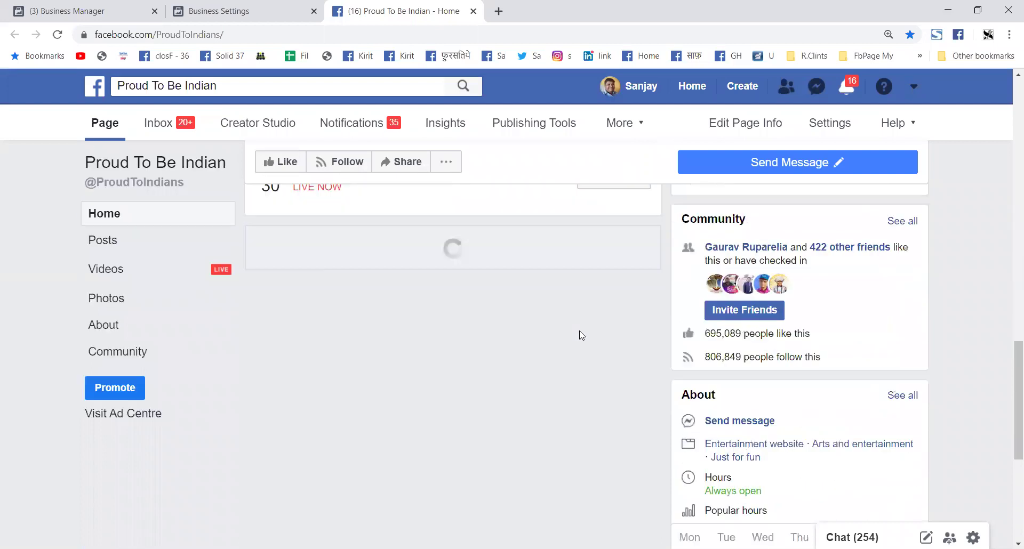
pyautogui.scroll(5, 581, 335)
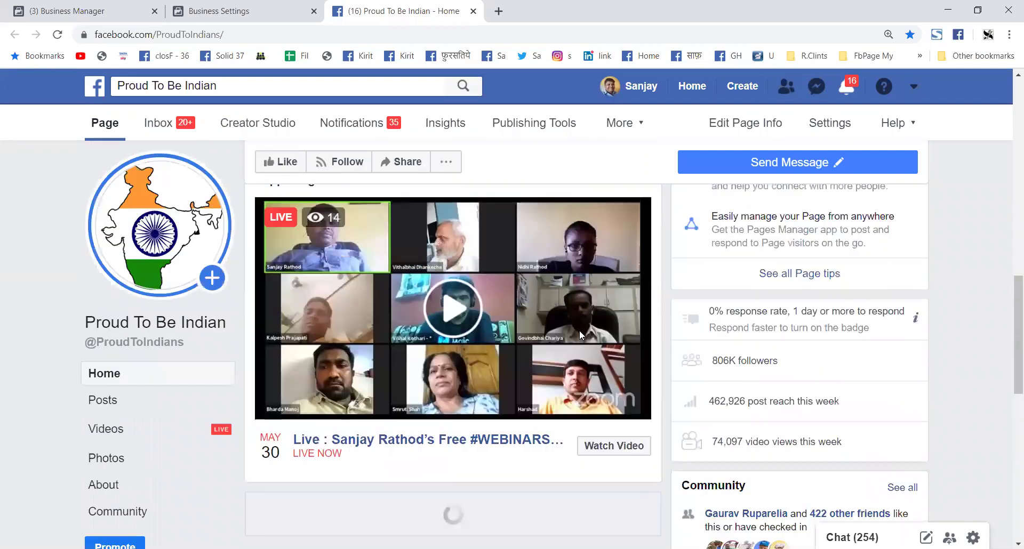
pyautogui.scroll(-5, 581, 335)
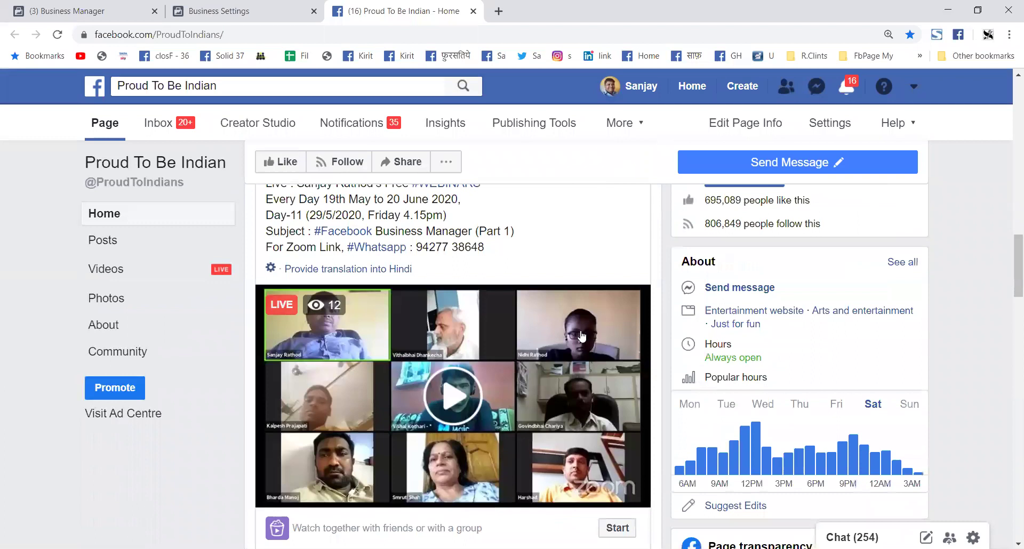
pyautogui.scroll(-9, 581, 335)
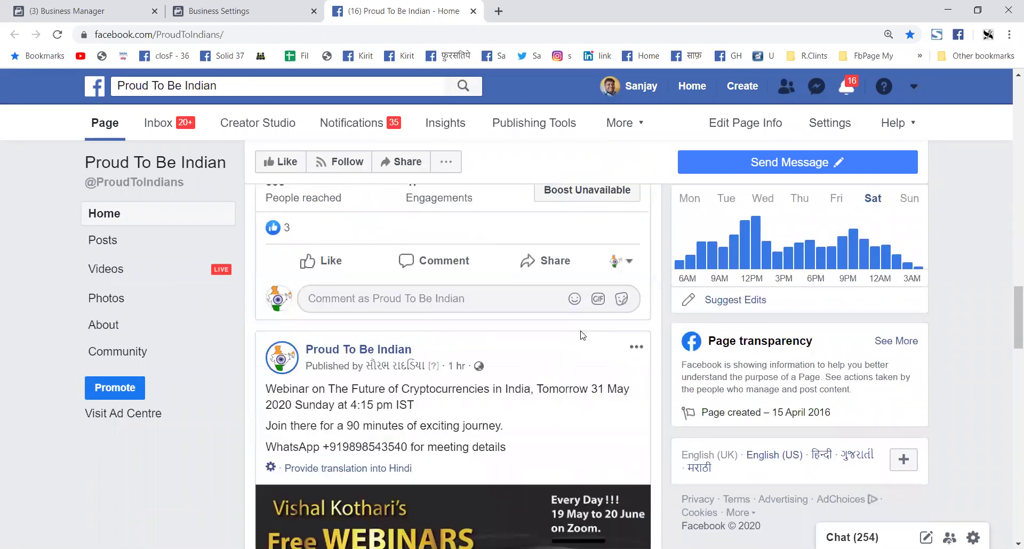
pyautogui.scroll(5, 581, 335)
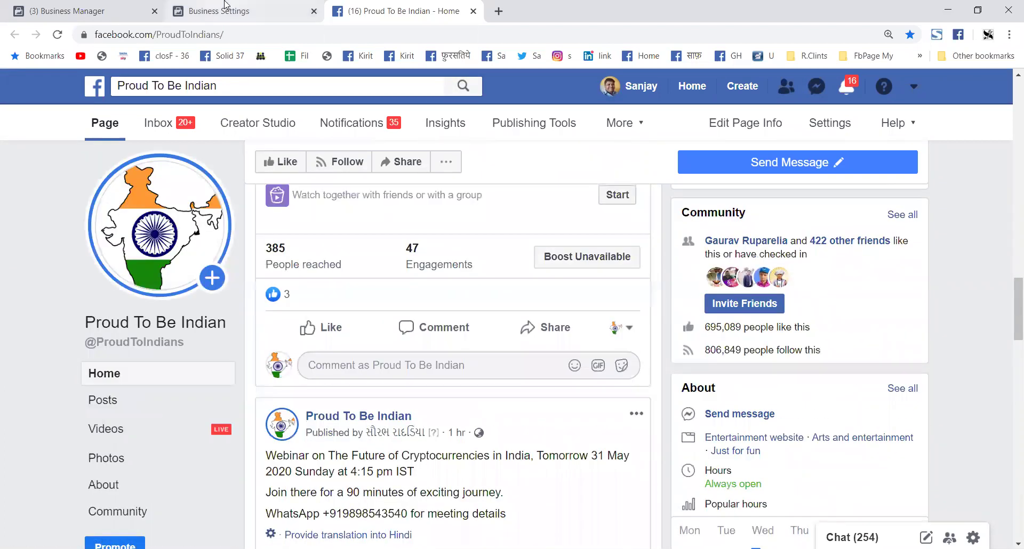
# Step: Return to the Business Settings tab and cancel the Select a payment method dialog
pyautogui.click(226, 5)
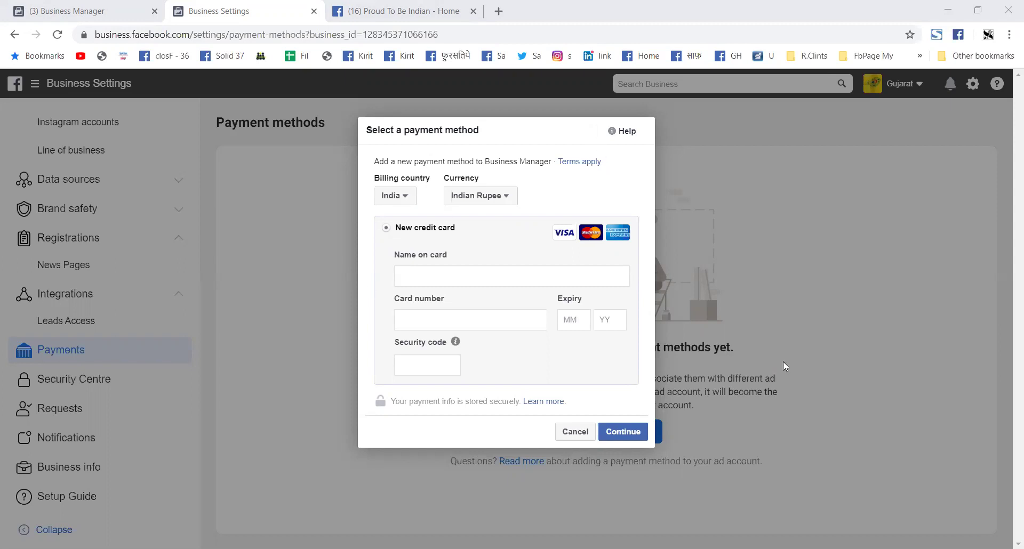
pyautogui.click(572, 437)
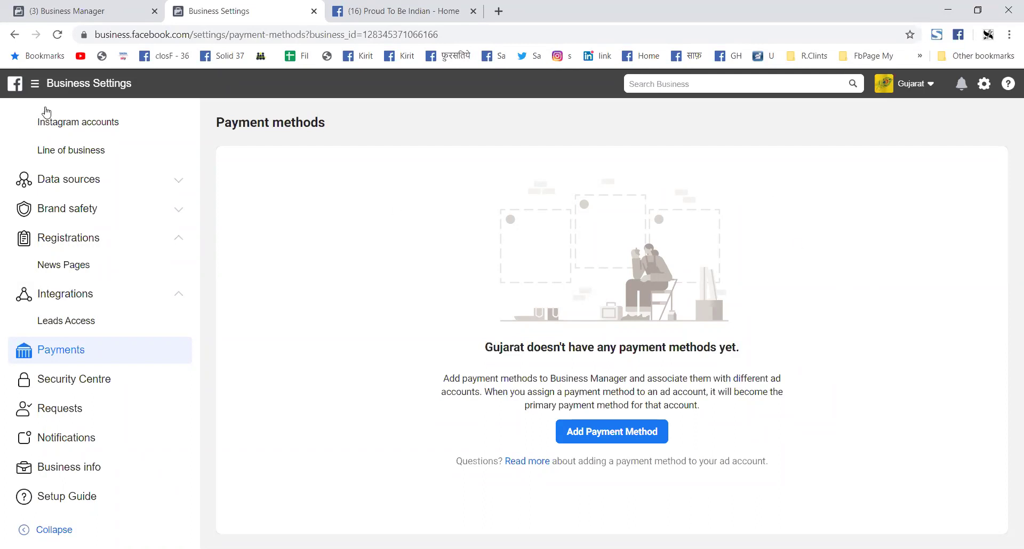
# Step: Try to open Ads Manager from the hamburger menu's shortcuts
pyautogui.click(35, 85)
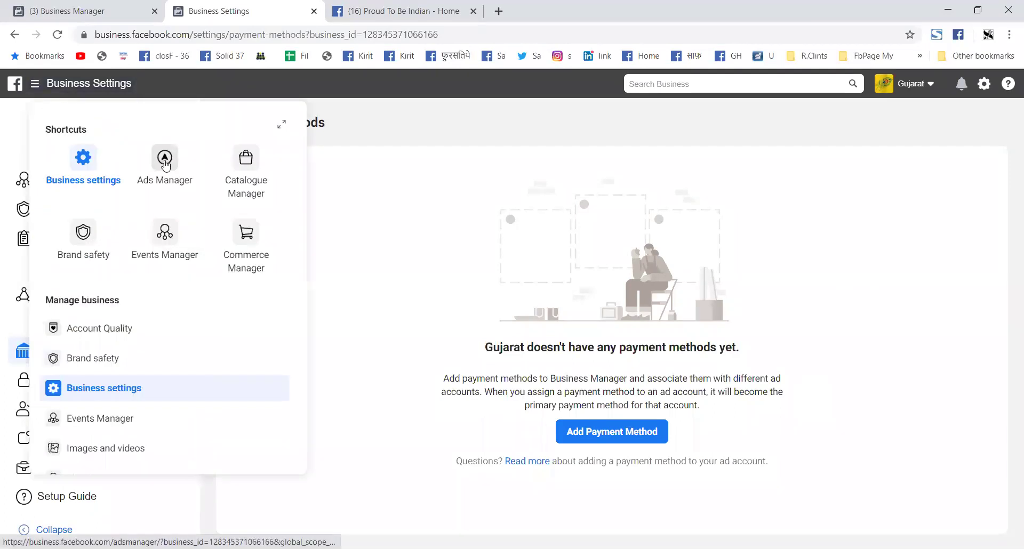
pyautogui.click(165, 159)
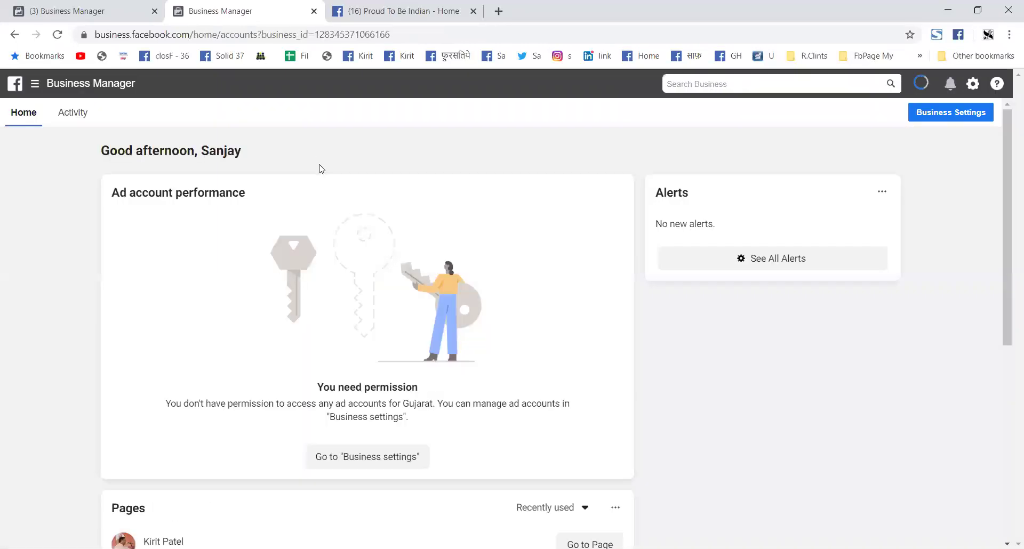
pyautogui.scroll(-2, 480, 322)
pyautogui.scroll(2, 480, 322)
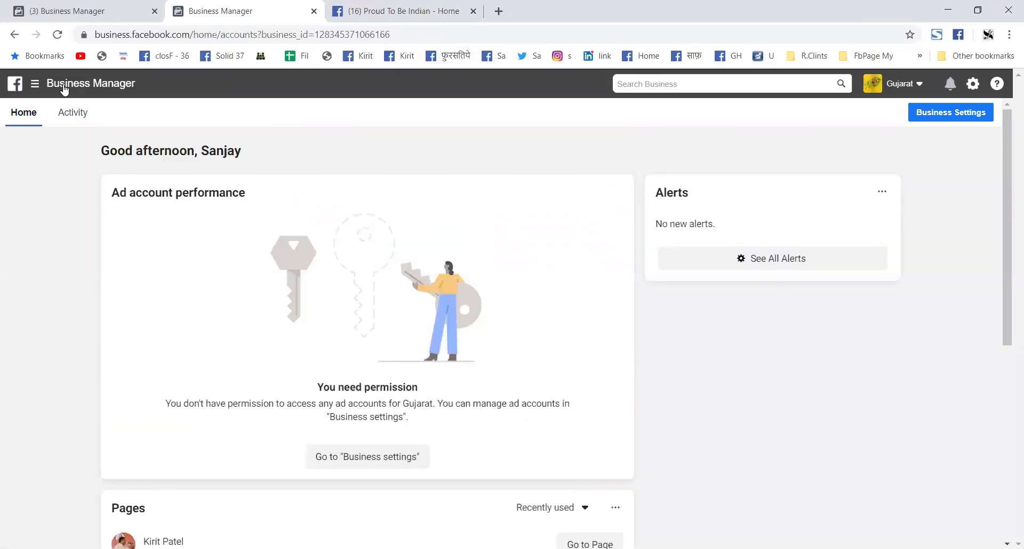
pyautogui.moveTo(63, 90)
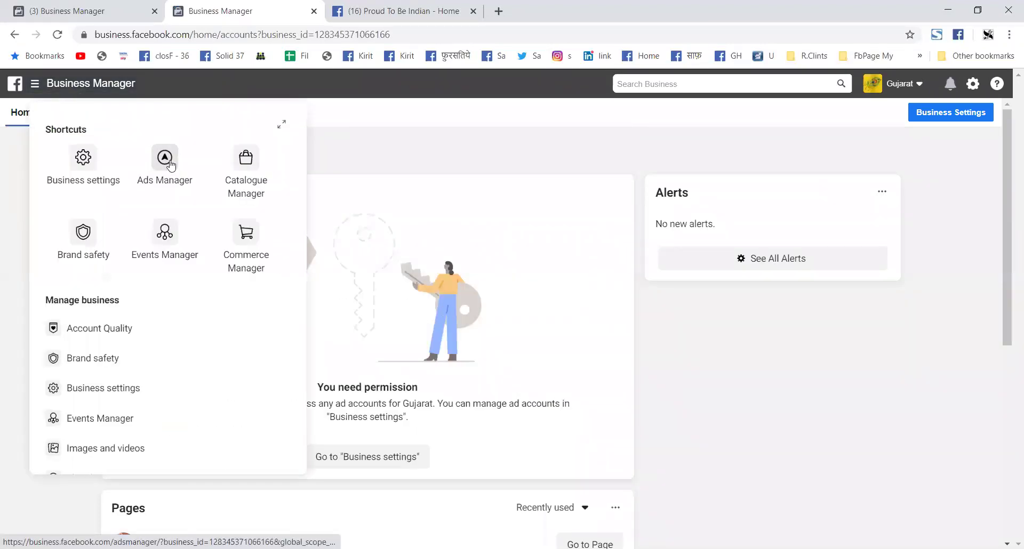
pyautogui.click(168, 162)
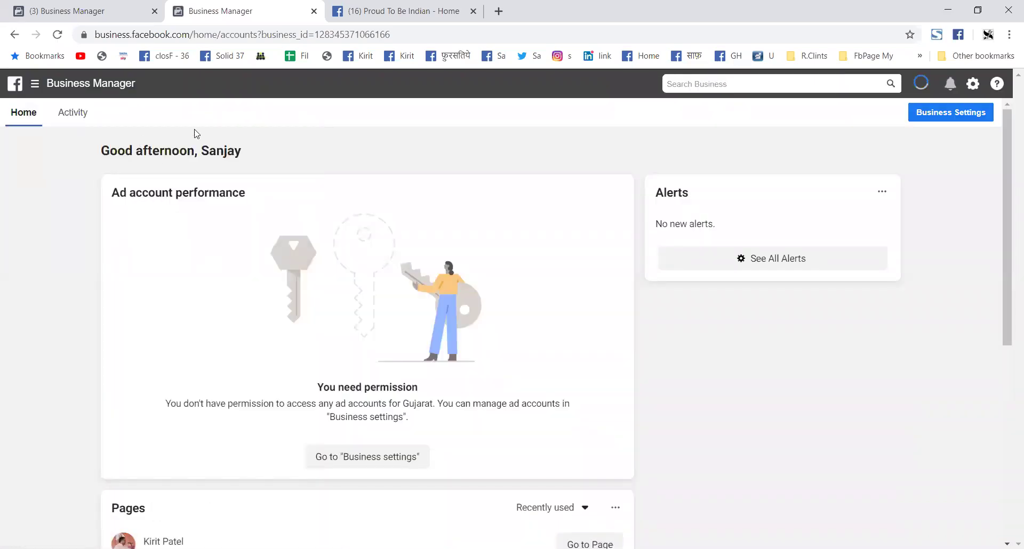
# Step: Retry Ads Manager, land on Gujarat's Home, and check the business account switcher
pyautogui.click(81, 84)
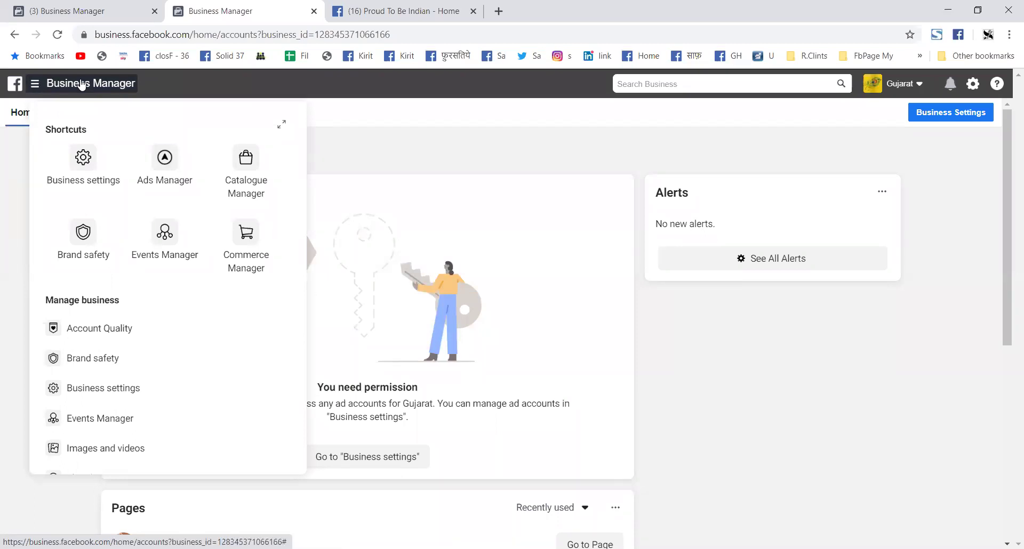
pyautogui.scroll(-1, 148, 331)
pyautogui.scroll(-2, 149, 345)
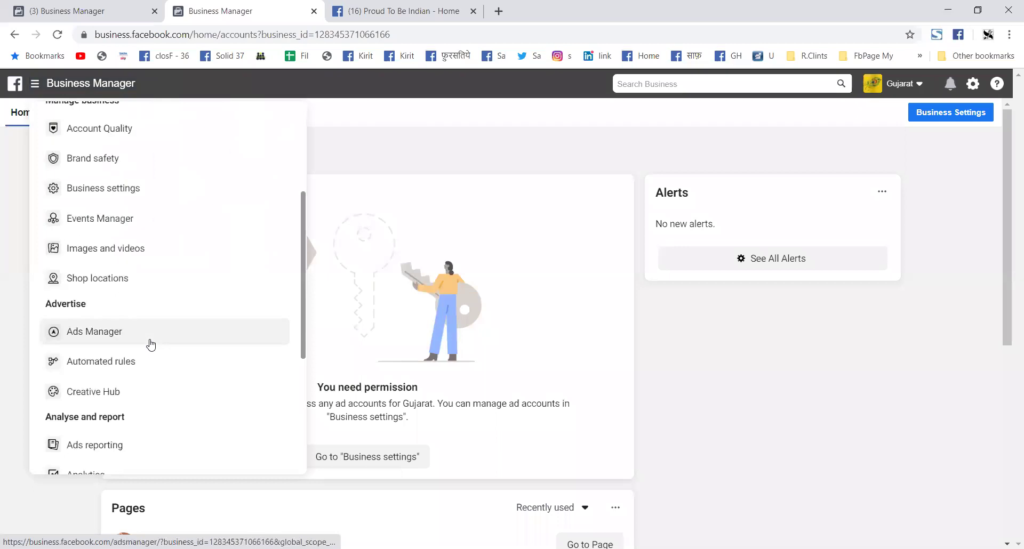
pyautogui.click(100, 334)
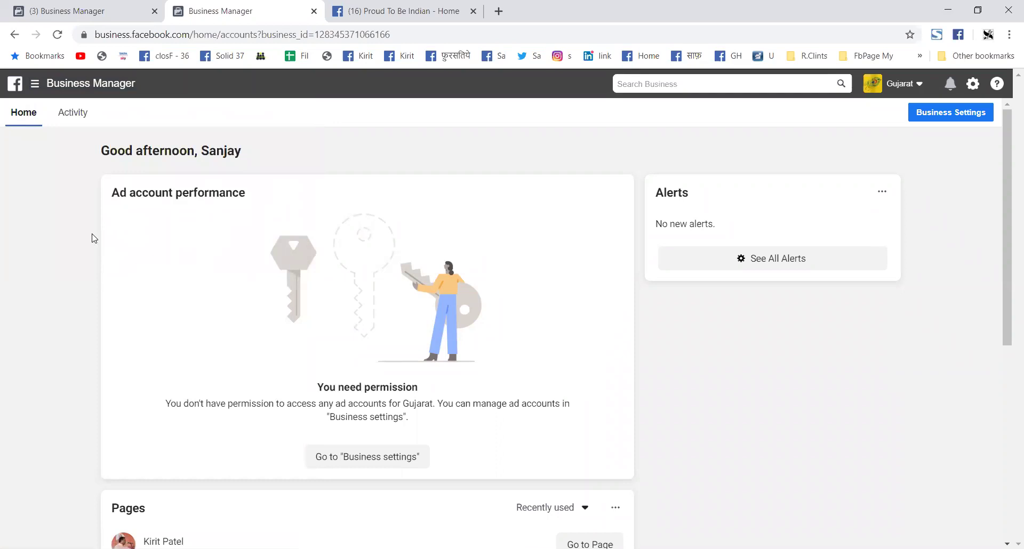
pyautogui.scroll(-7, 107, 235)
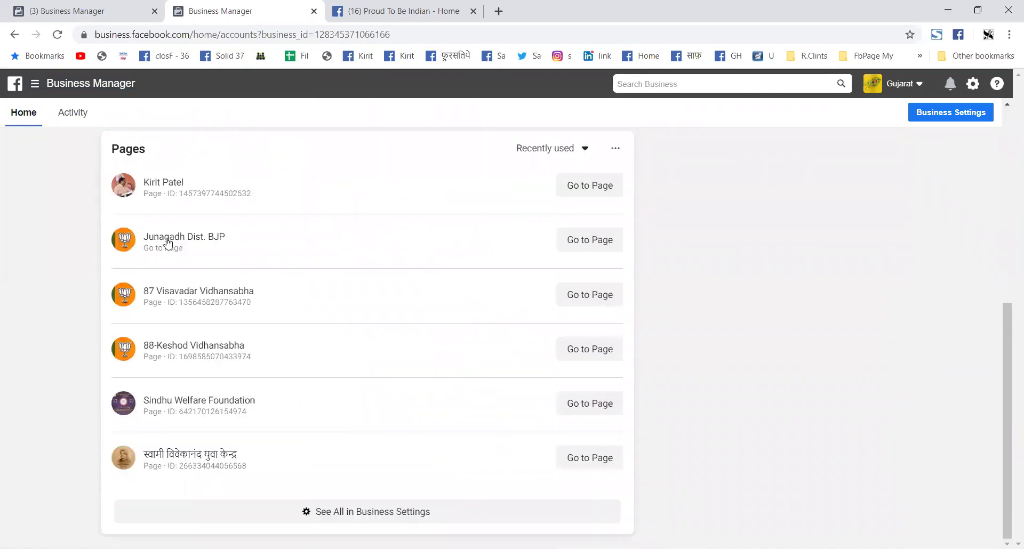
pyautogui.scroll(6, 165, 235)
pyautogui.scroll(1, 169, 244)
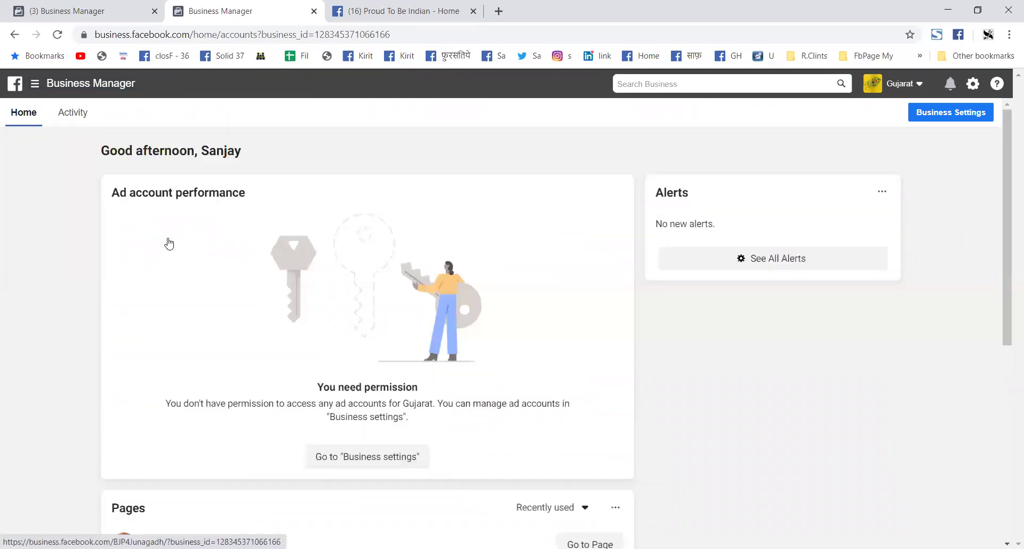
pyautogui.click(904, 85)
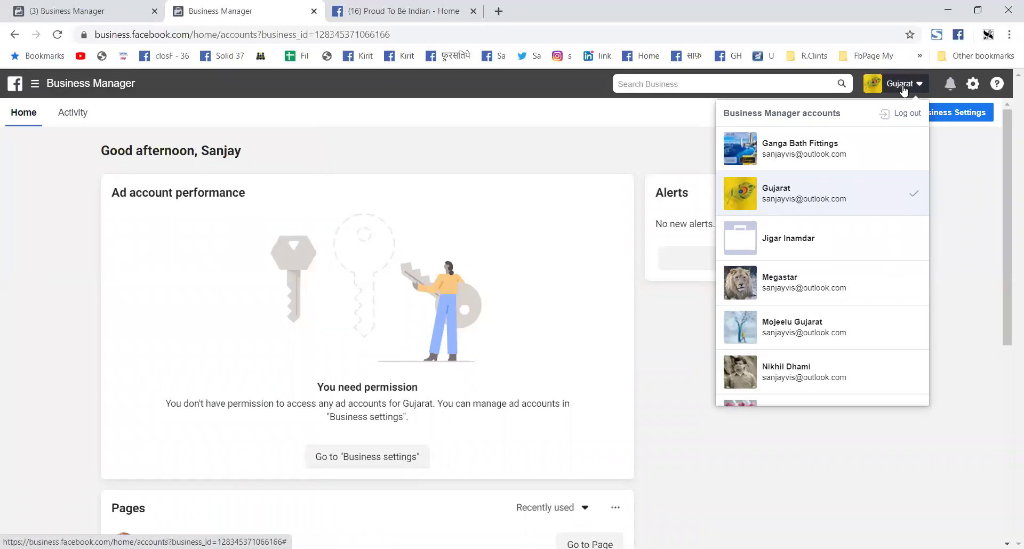
pyautogui.click(971, 175)
pyautogui.click(68, 85)
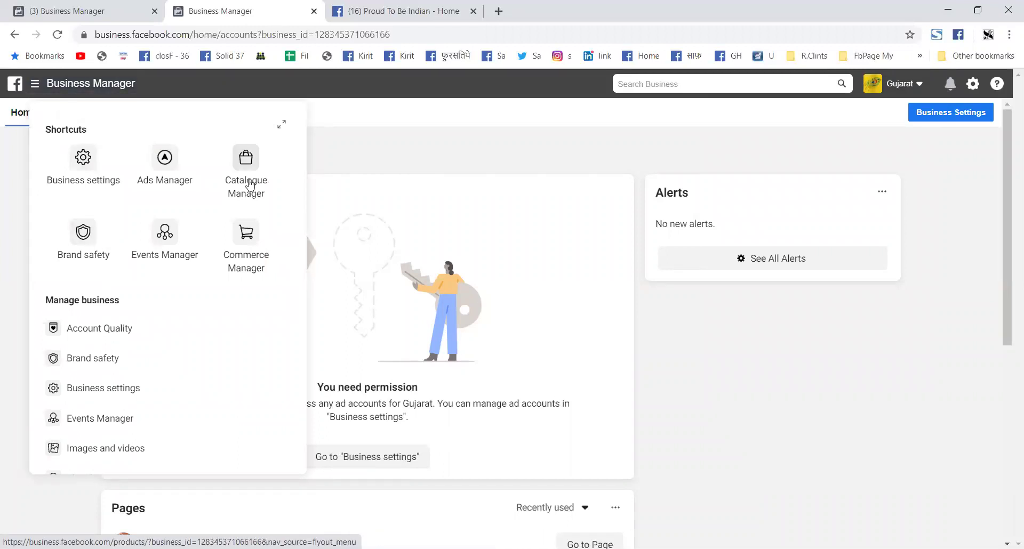
# Step: Scroll the business tools list and choose Ads Manager under Advertise
pyautogui.scroll(-2, 123, 255)
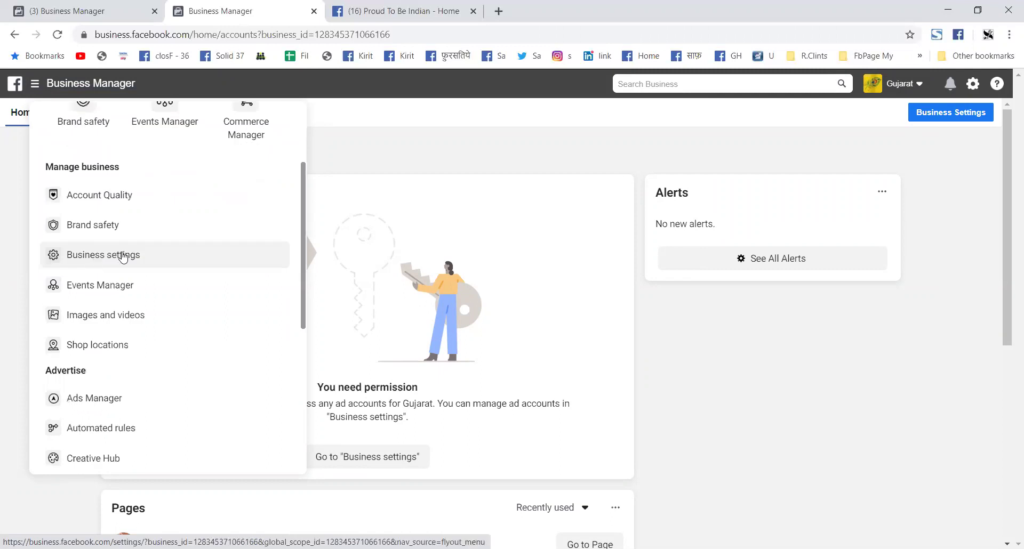
pyautogui.scroll(-1, 160, 309)
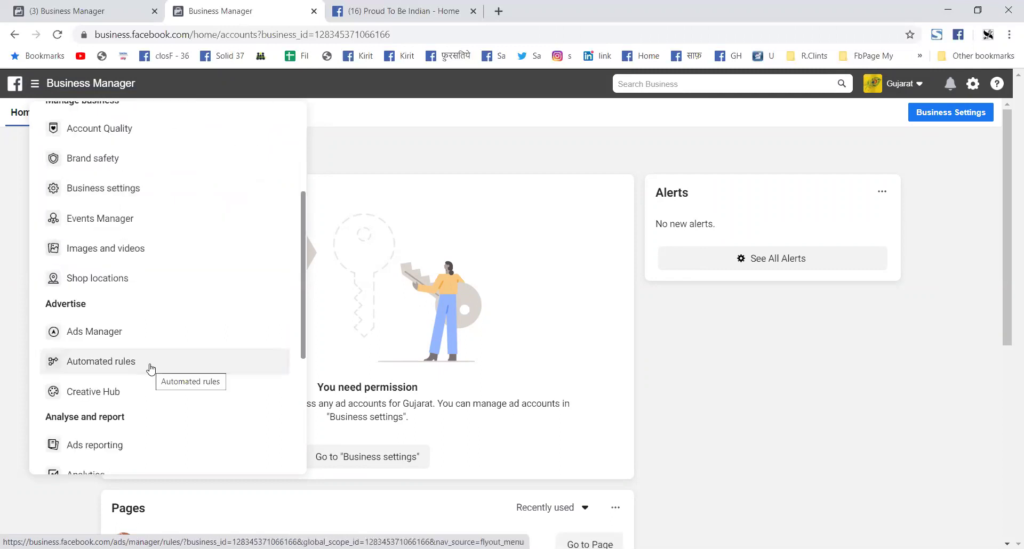
pyautogui.scroll(-2, 151, 369)
pyautogui.scroll(-2, 151, 369)
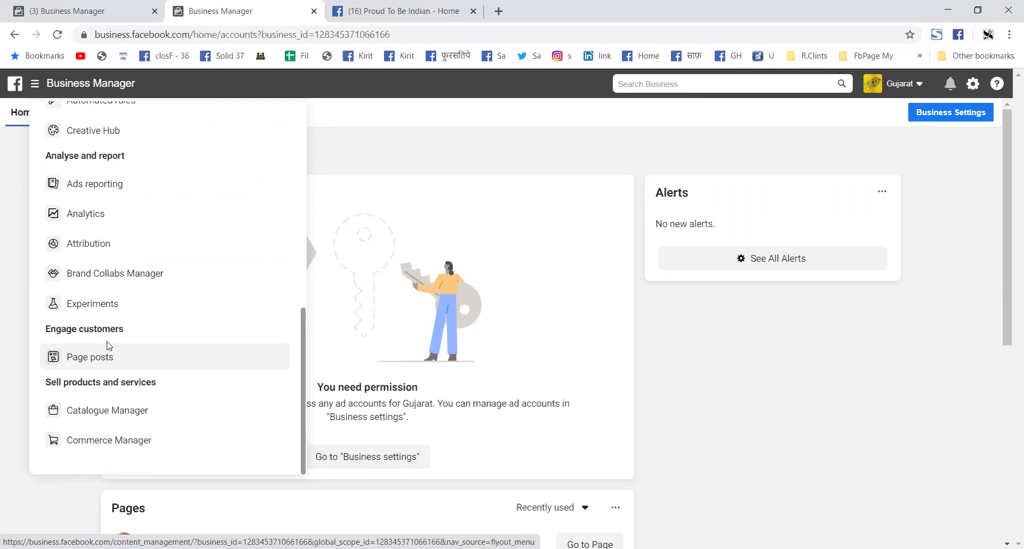
pyautogui.scroll(1, 86, 345)
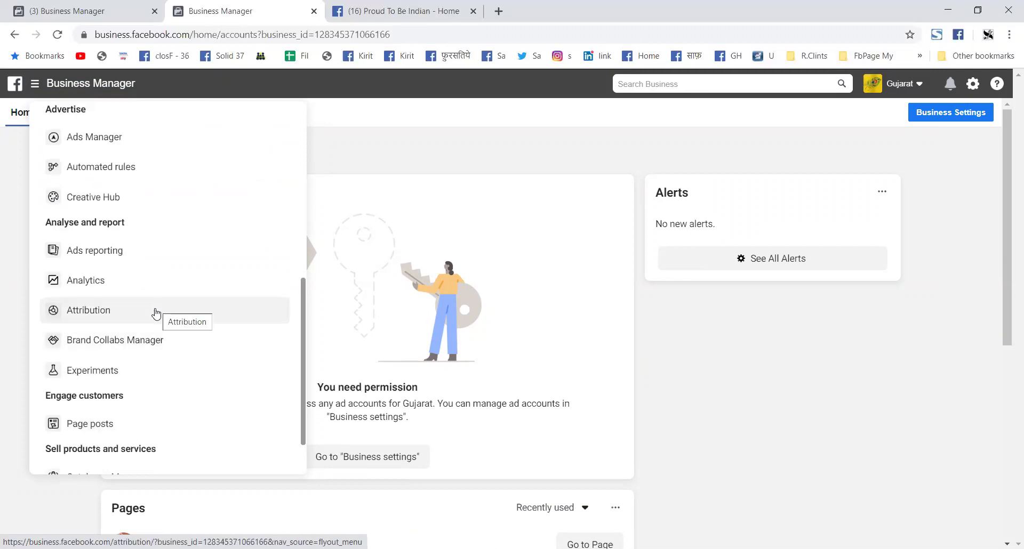
pyautogui.scroll(1, 120, 290)
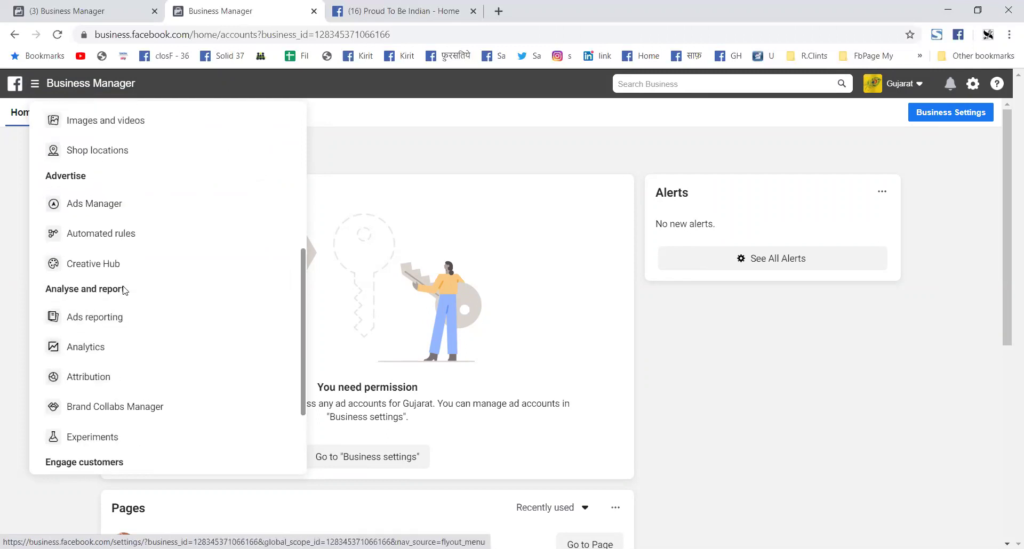
pyautogui.scroll(3, 114, 265)
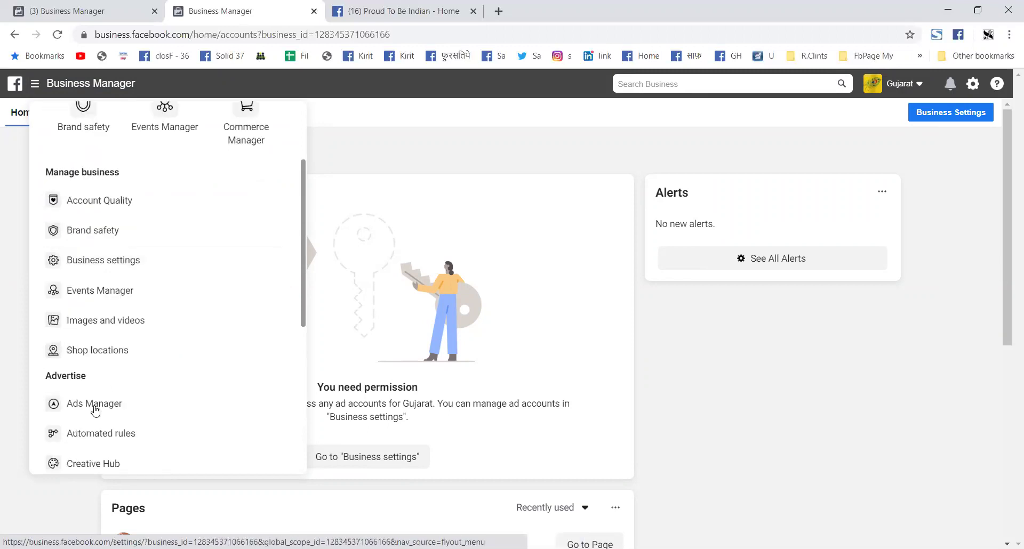
pyautogui.click(95, 409)
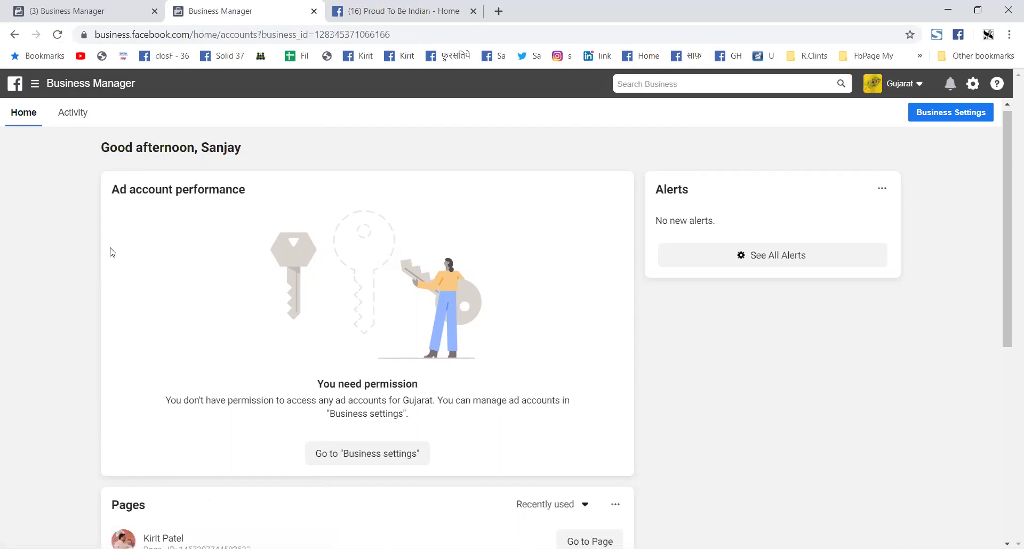
# Step: After being returned home, reopen the tools menu and pick Ads Manager again
pyautogui.scroll(-3, 110, 252)
pyautogui.scroll(3, 110, 252)
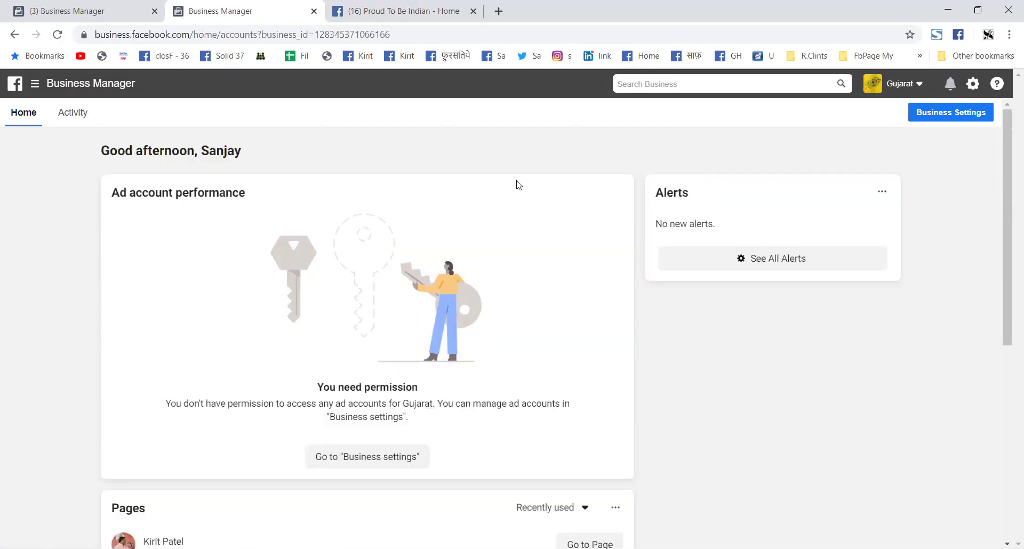
pyautogui.click(37, 85)
pyautogui.scroll(-2, 133, 385)
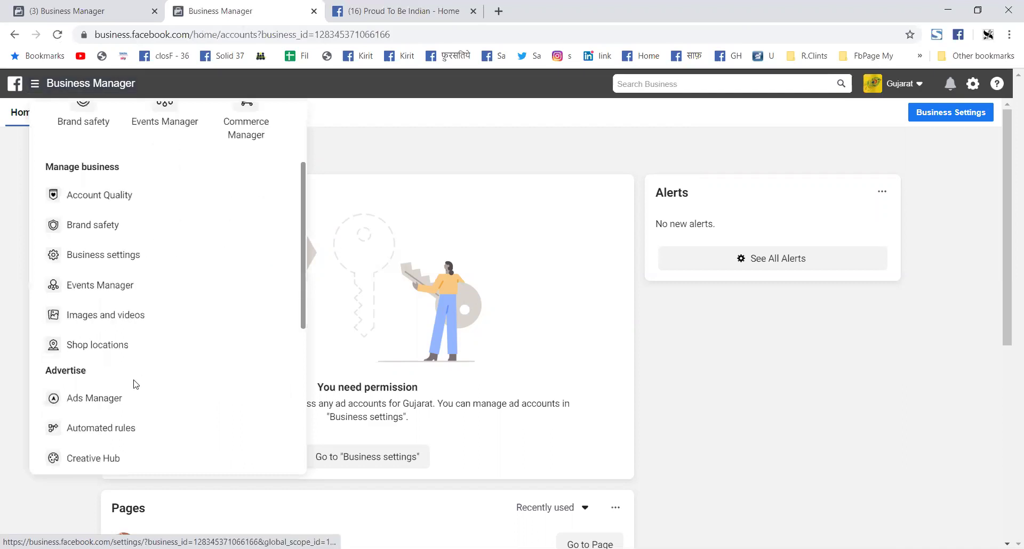
pyautogui.click(121, 407)
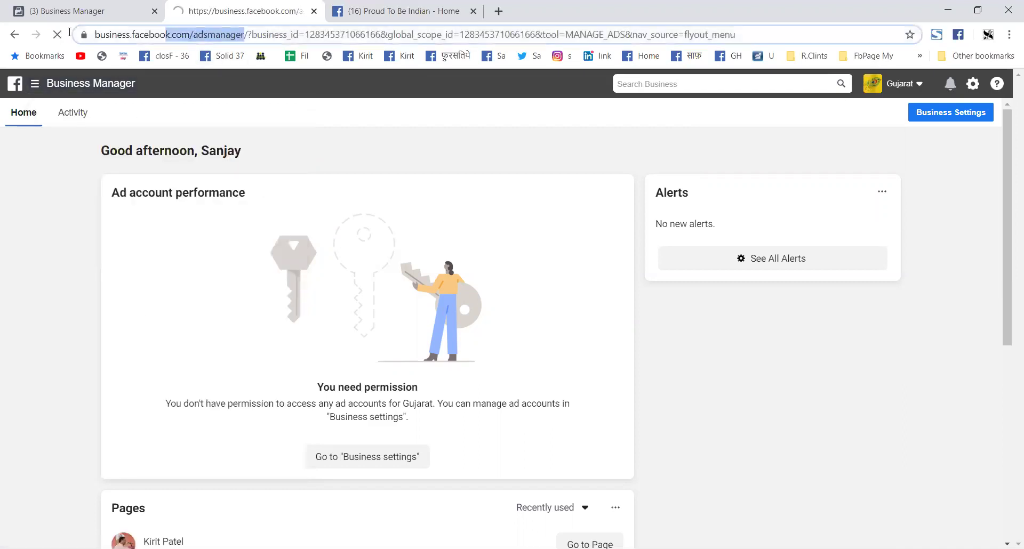
# Step: Replace the page URL with the pasted business.facebook.com/adsmanager link and load it
pyautogui.moveTo(70, 32); pyautogui.dragTo(2, 11)
pyautogui.hotkey('ctrl', 'c')
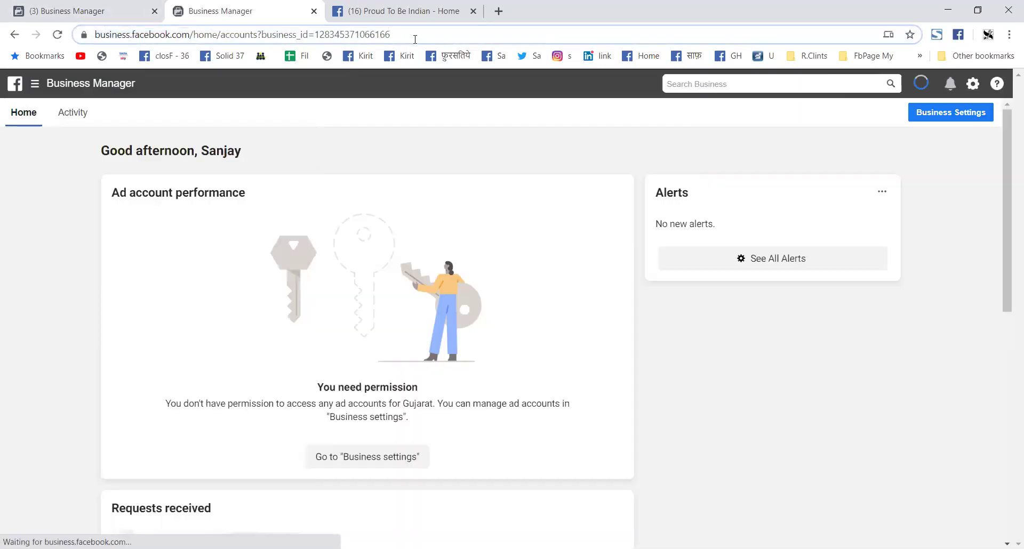
pyautogui.click(415, 39)
pyautogui.hotkey('ctrl', 'v')
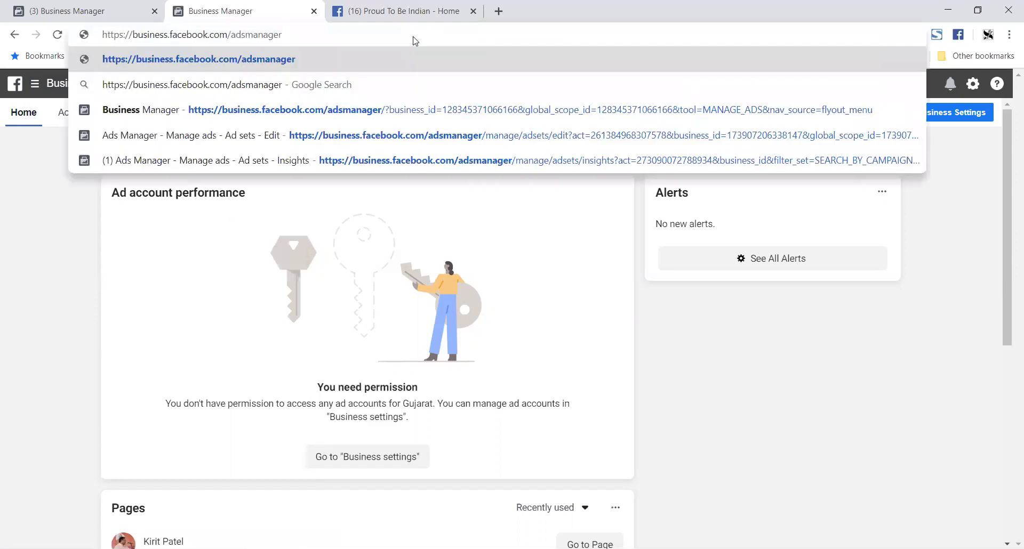
pyautogui.press('Return')
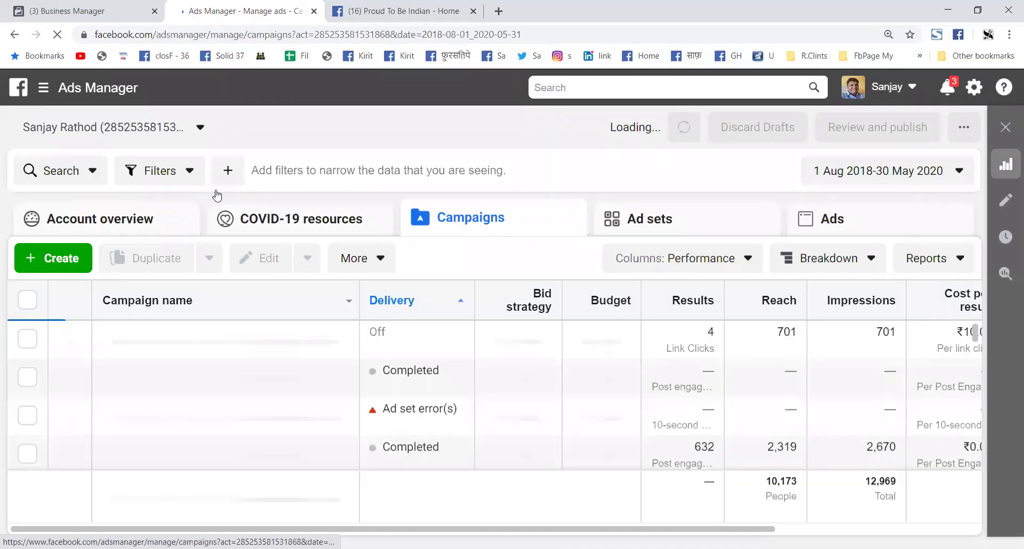
# Step: Check the profile's pages, reset browser zoom to 100%, and open the business shortcuts menu
pyautogui.click(900, 92)
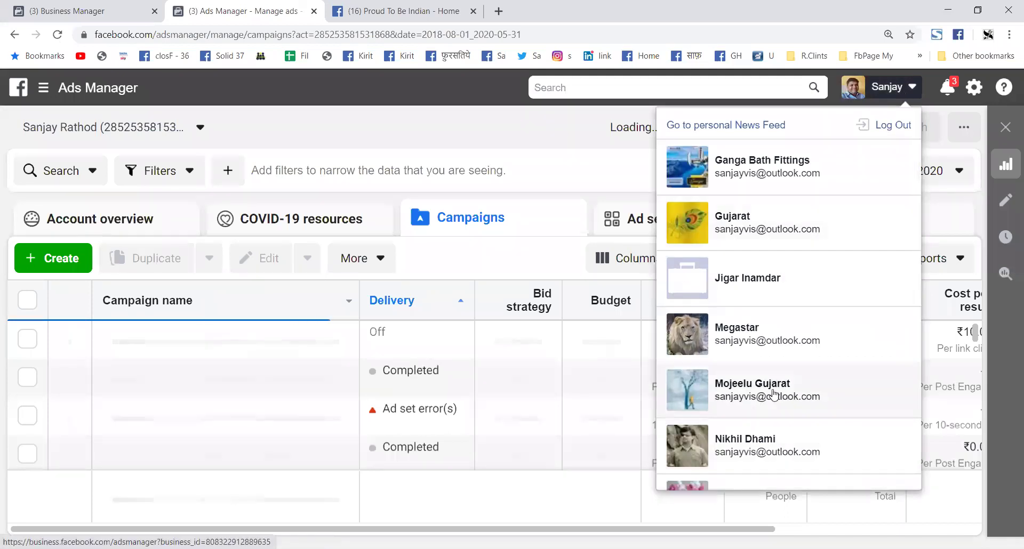
pyautogui.click(901, 91)
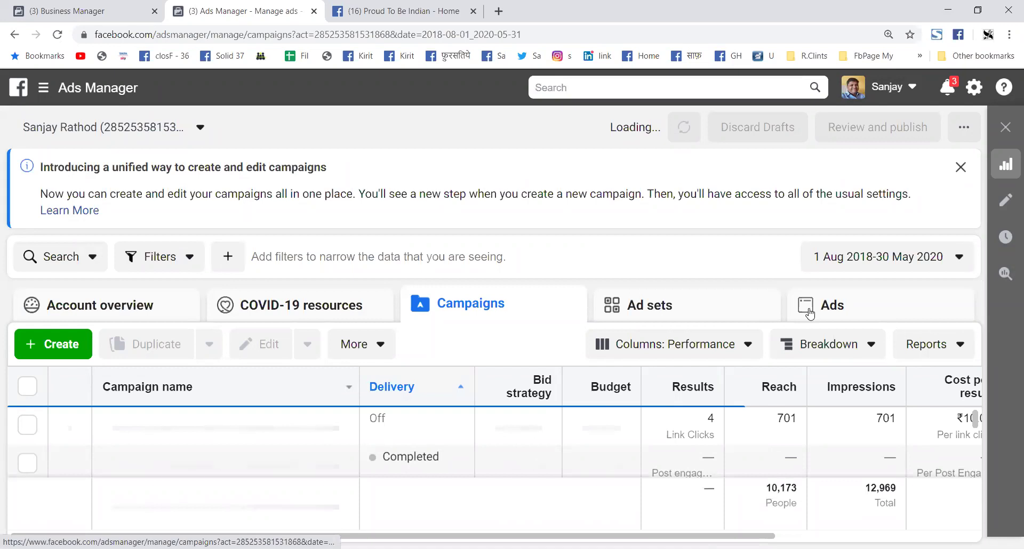
pyautogui.click(888, 34)
pyautogui.click(889, 59)
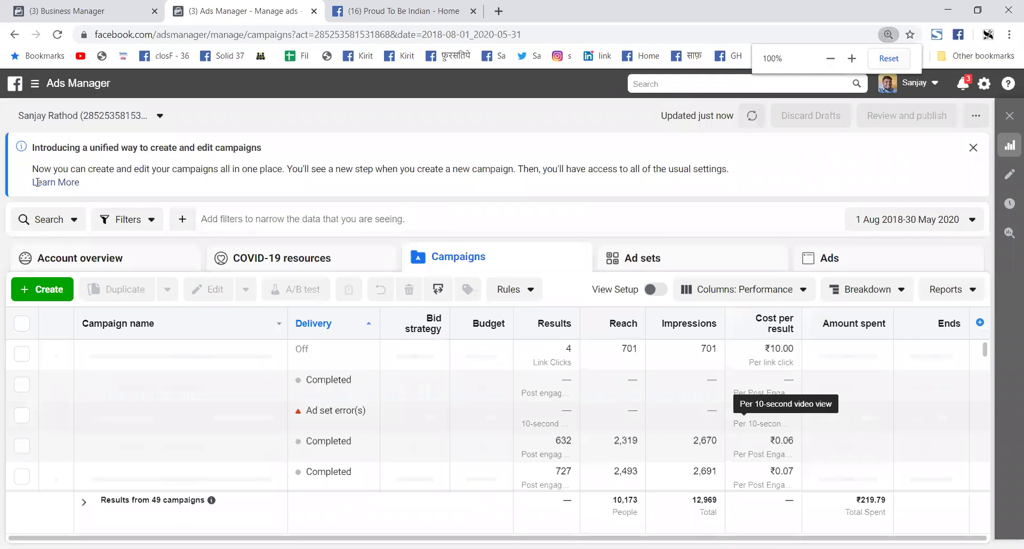
pyautogui.click(116, 113)
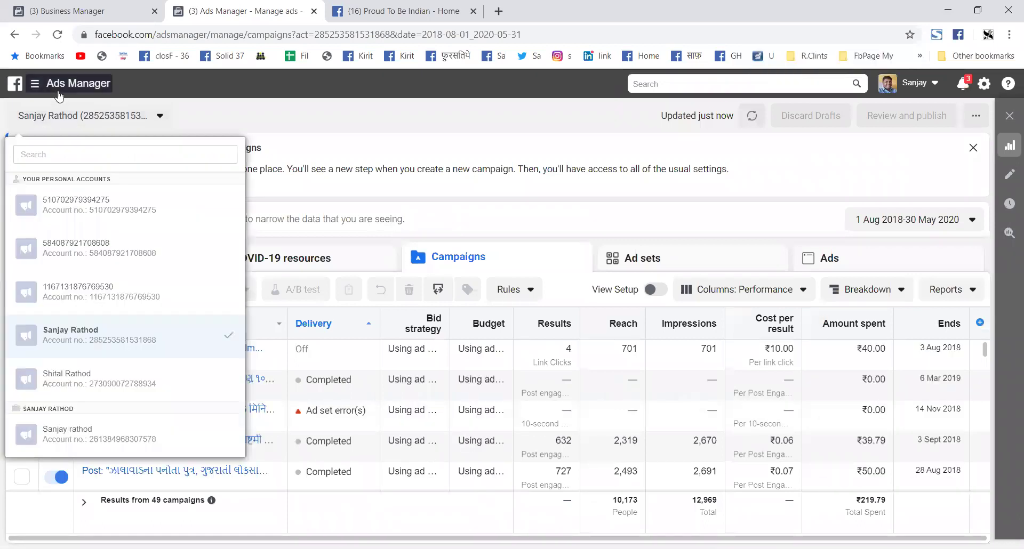
pyautogui.click(56, 84)
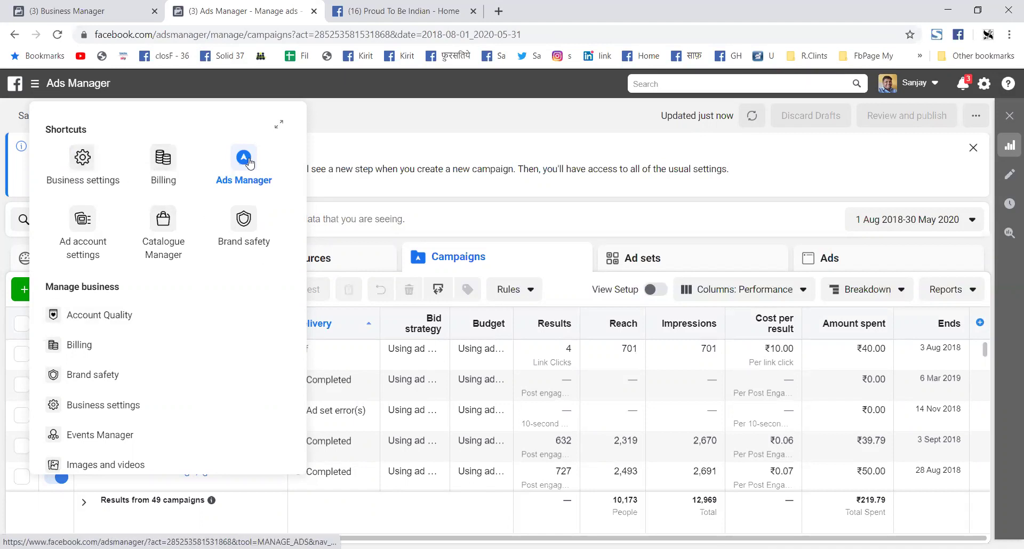
# Step: Choose Ad account settings from the Shortcuts panel
pyautogui.click(83, 228)
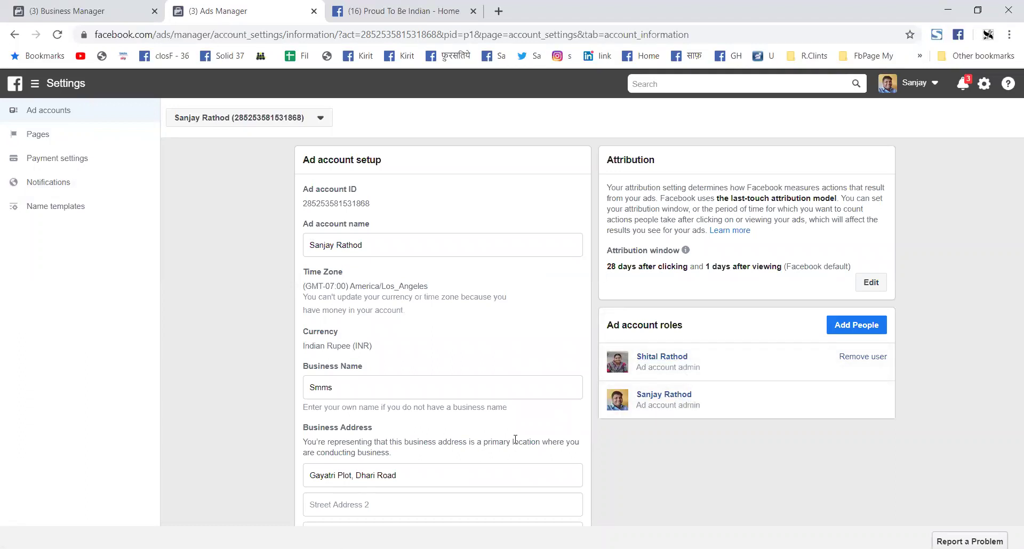
# Step: Check the ad account's connected Pages, then view Payment settings with the ₹157.94 available balance
pyautogui.scroll(-3, 533, 440)
pyautogui.scroll(-1, 560, 448)
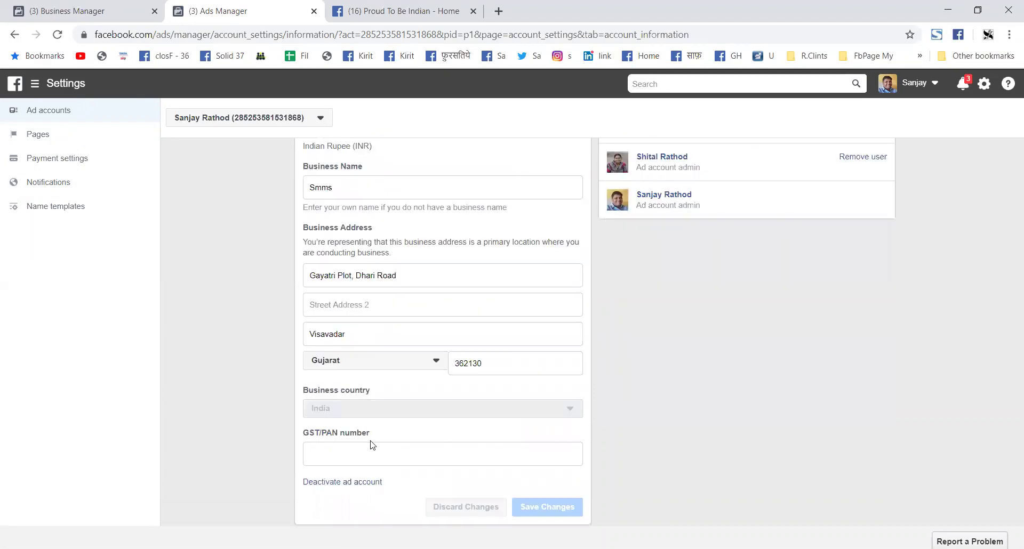
pyautogui.scroll(3, 528, 405)
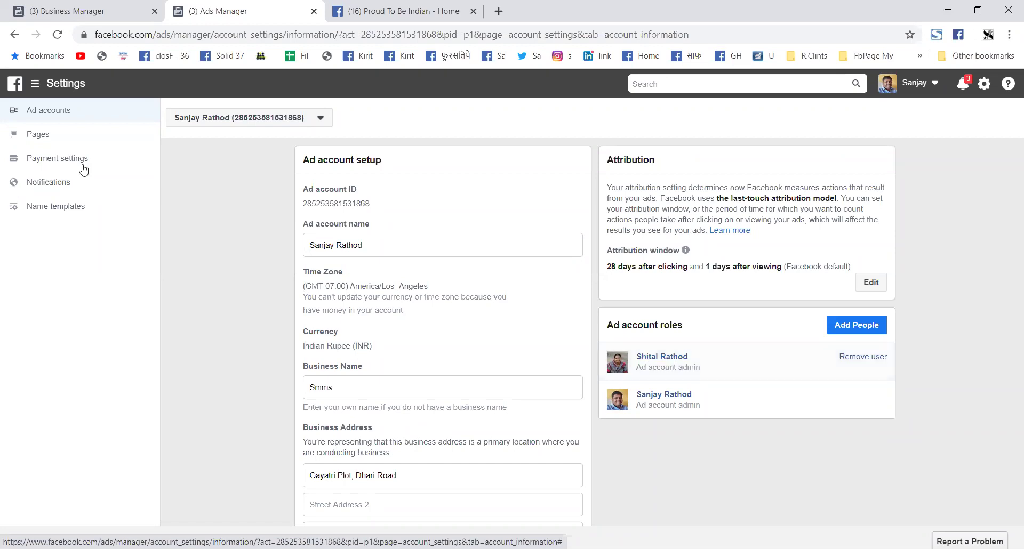
pyautogui.click(35, 134)
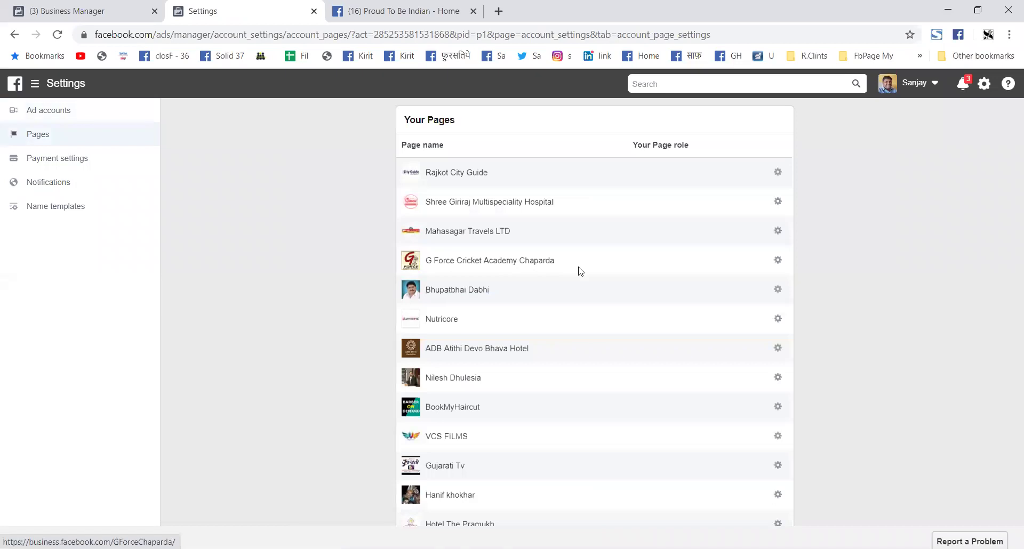
pyautogui.scroll(-5, 578, 270)
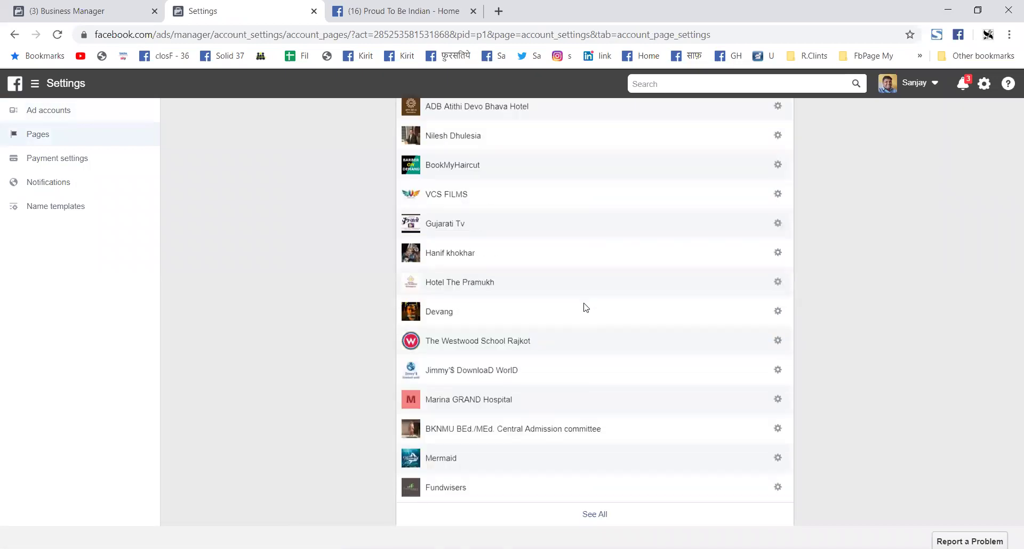
pyautogui.click(53, 165)
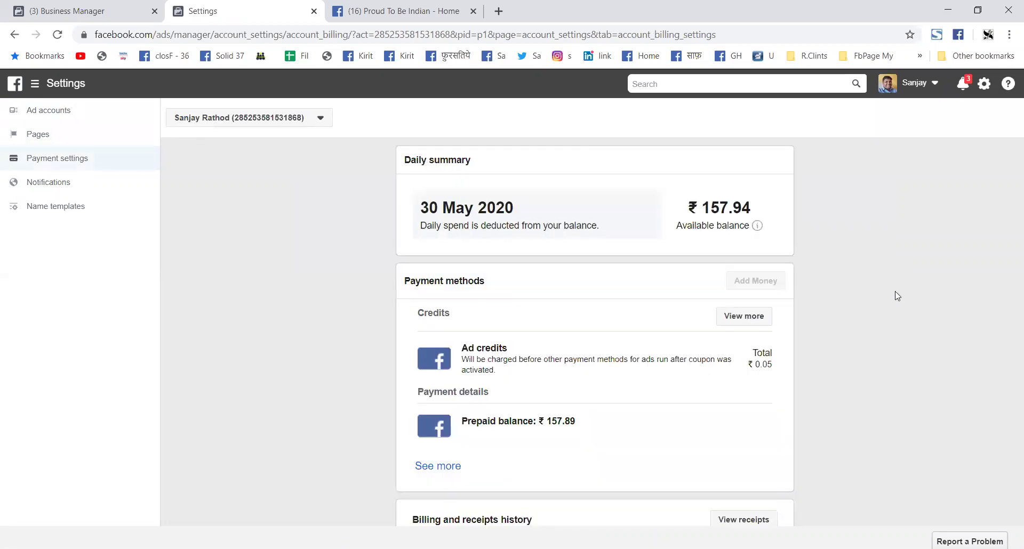
# Step: Browse the list of other ad accounts and close it without switching
pyautogui.click(278, 121)
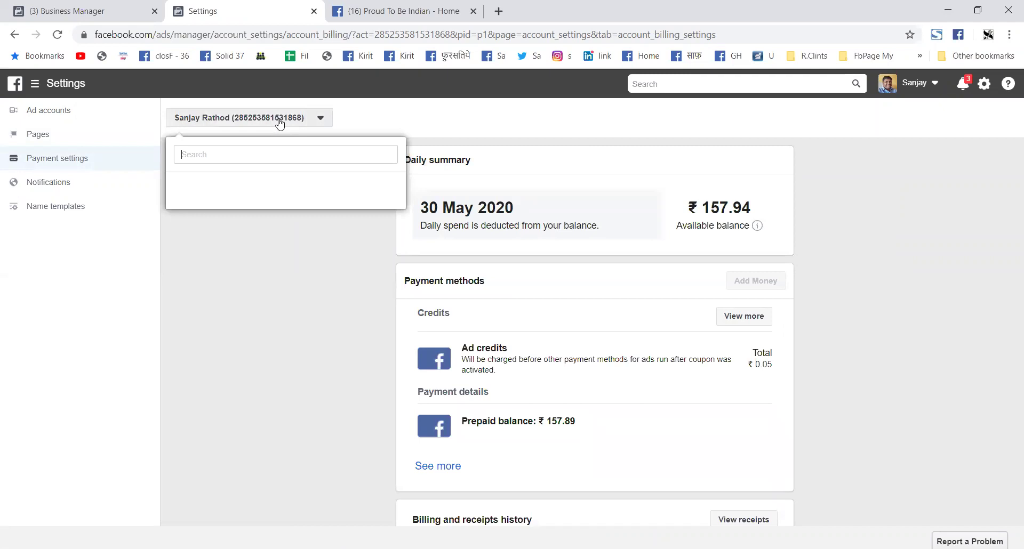
pyautogui.scroll(-2, 281, 307)
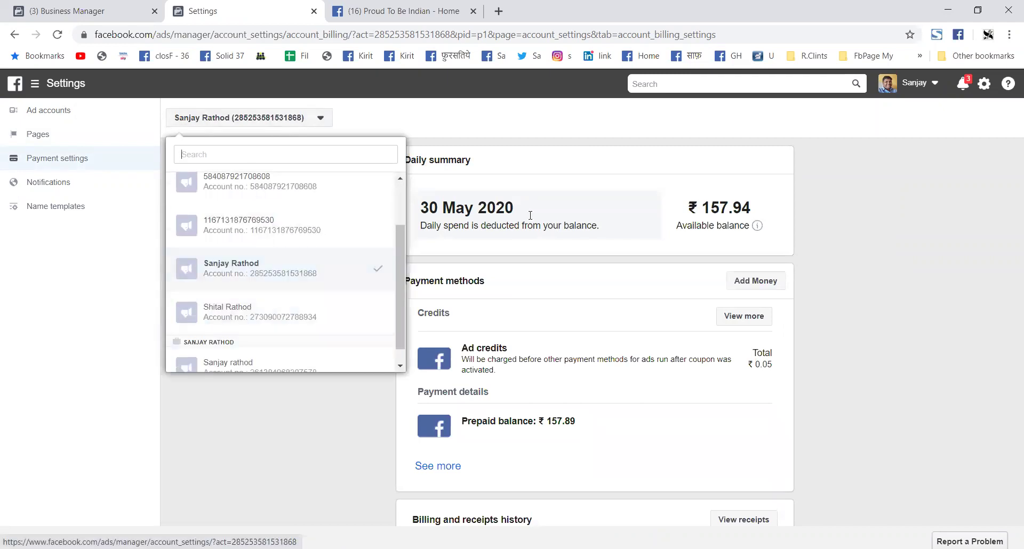
pyautogui.click(687, 216)
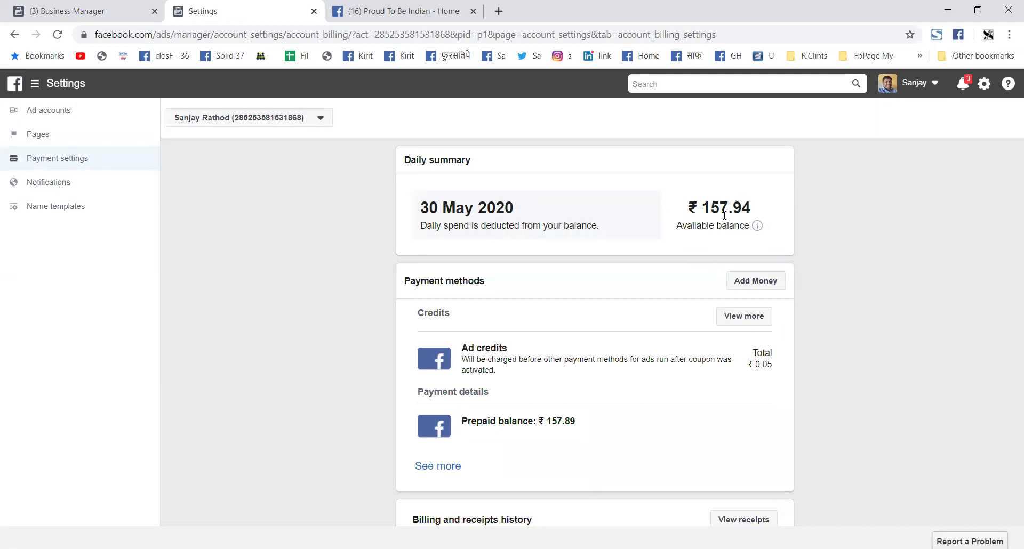
# Step: Scroll to Payment methods and start adding money, with Debit or credit card preselected
pyautogui.scroll(-1, 723, 232)
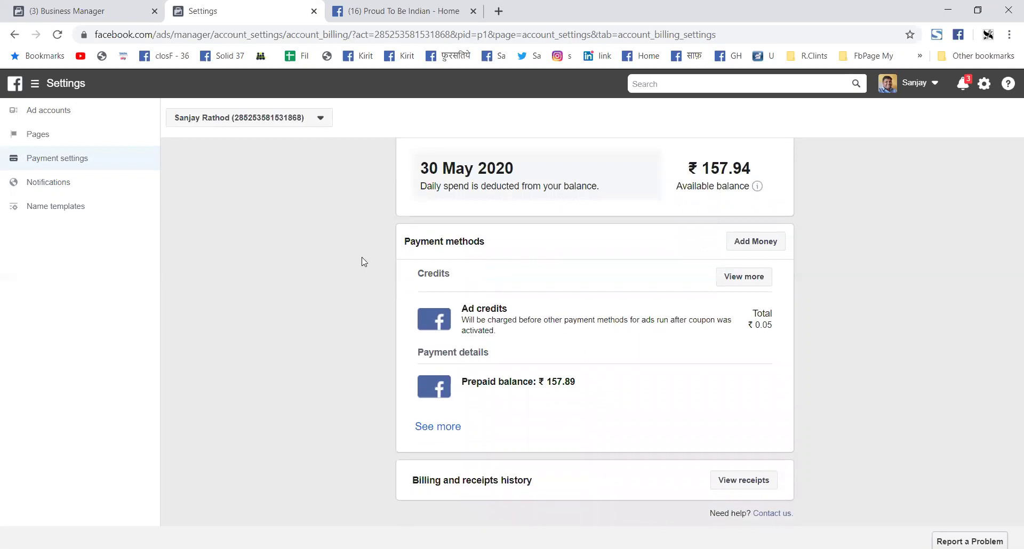
pyautogui.scroll(1, 298, 264)
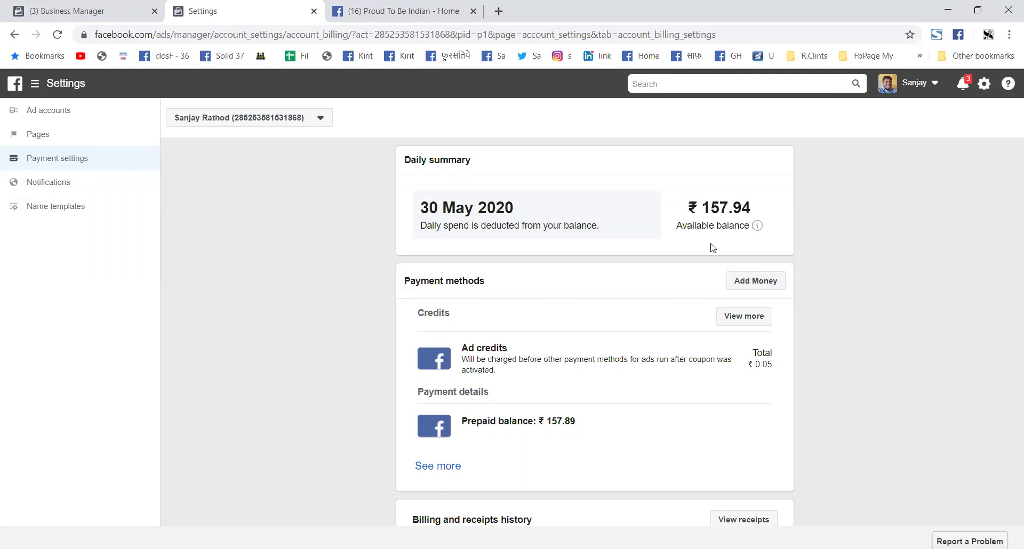
pyautogui.scroll(-1, 654, 324)
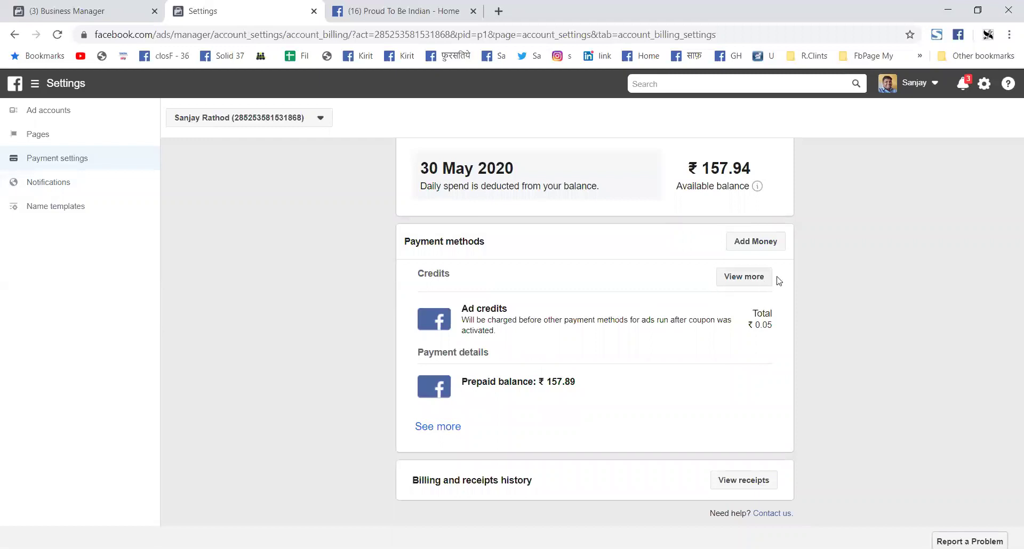
pyautogui.click(768, 251)
# Step: Review the add-money options (card, ad coupon, UPI, Net Banking, PAYTM) and the card fields
pyautogui.click(768, 250)
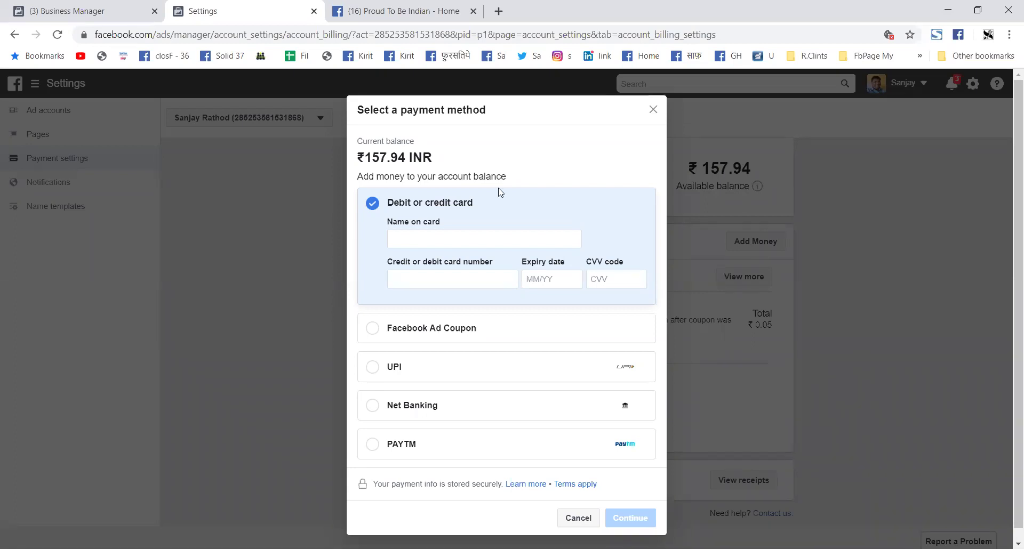
pyautogui.click(465, 236)
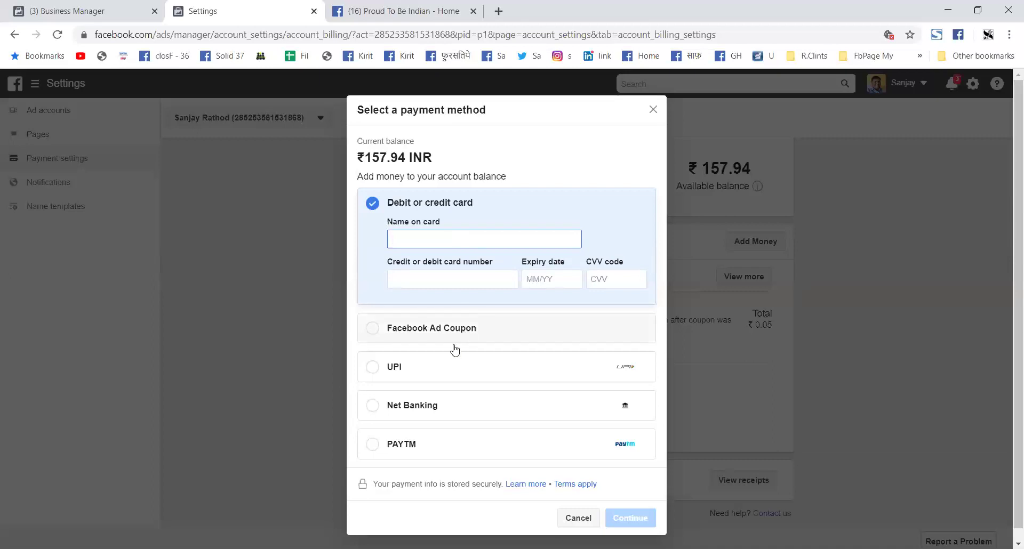
pyautogui.scroll(-1, 448, 360)
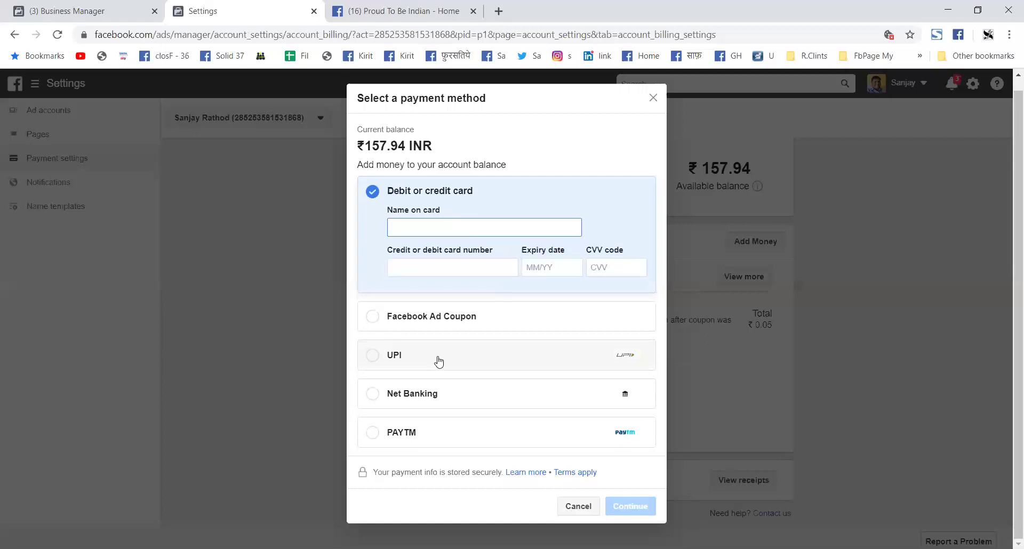
# Step: Settle on UPI rather than PAYTM as the top-up method and continue
pyautogui.click(439, 362)
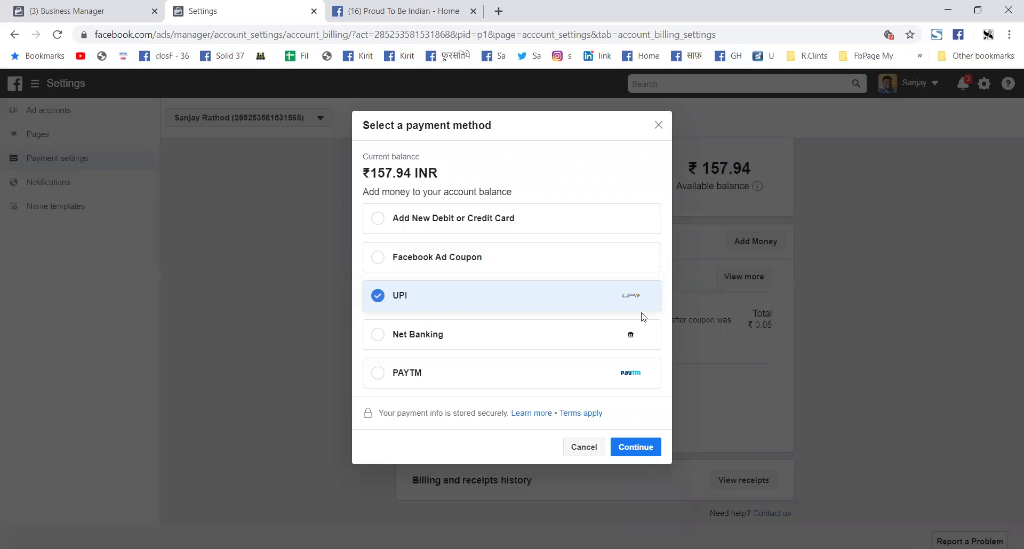
pyautogui.click(536, 385)
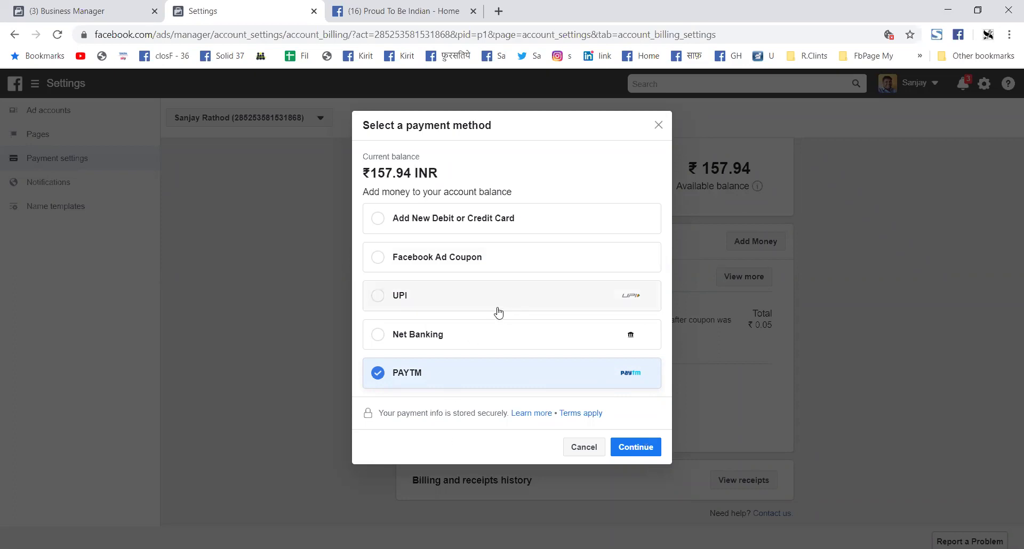
pyautogui.click(499, 312)
pyautogui.click(643, 450)
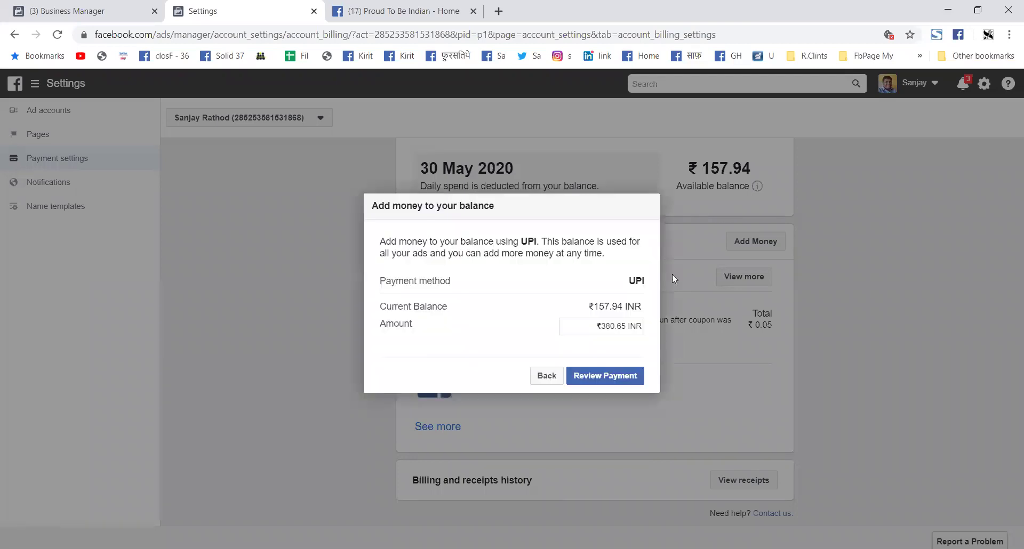
# Step: Change the top-up amount to ₹20.00, review it, and make the payment
pyautogui.click(590, 325)
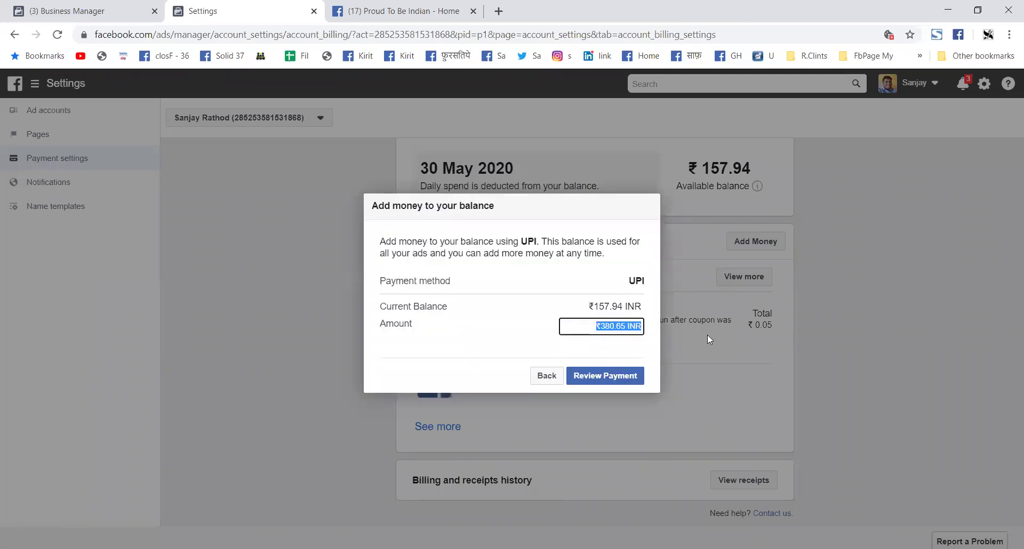
pyautogui.write('20')
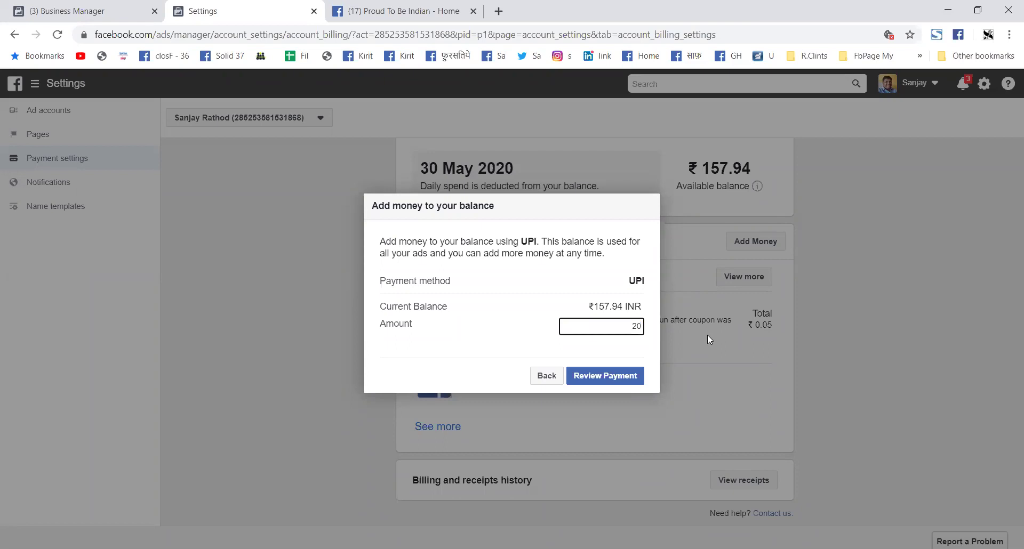
pyautogui.click(610, 377)
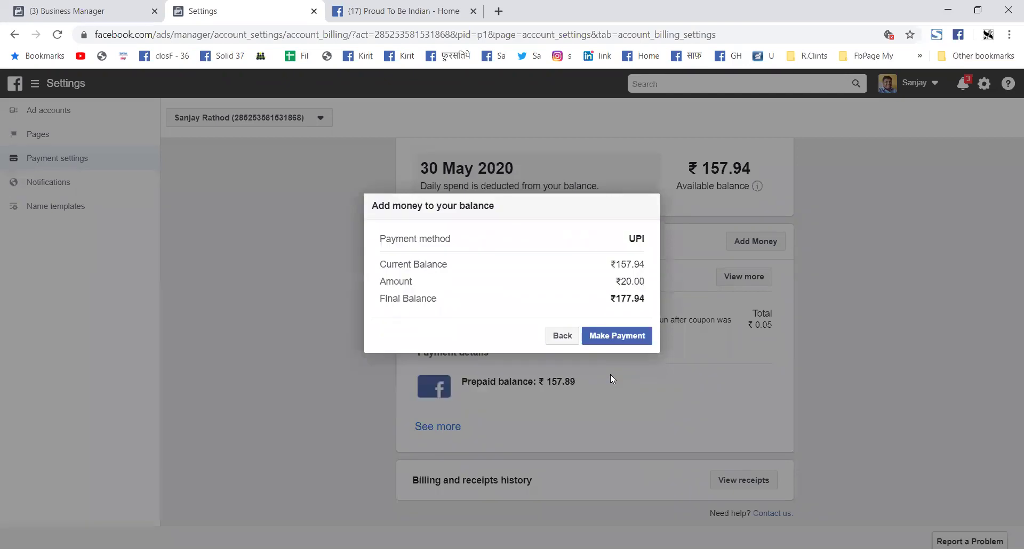
pyautogui.click(611, 338)
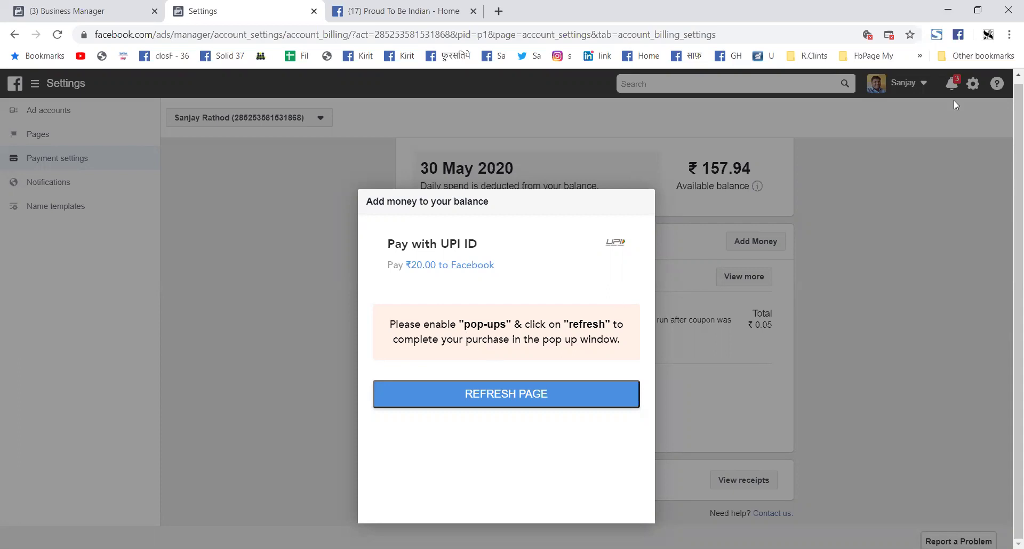
# Step: Always allow pop-ups and redirects from facebook.com, then refresh the payment form
pyautogui.click(83, 36)
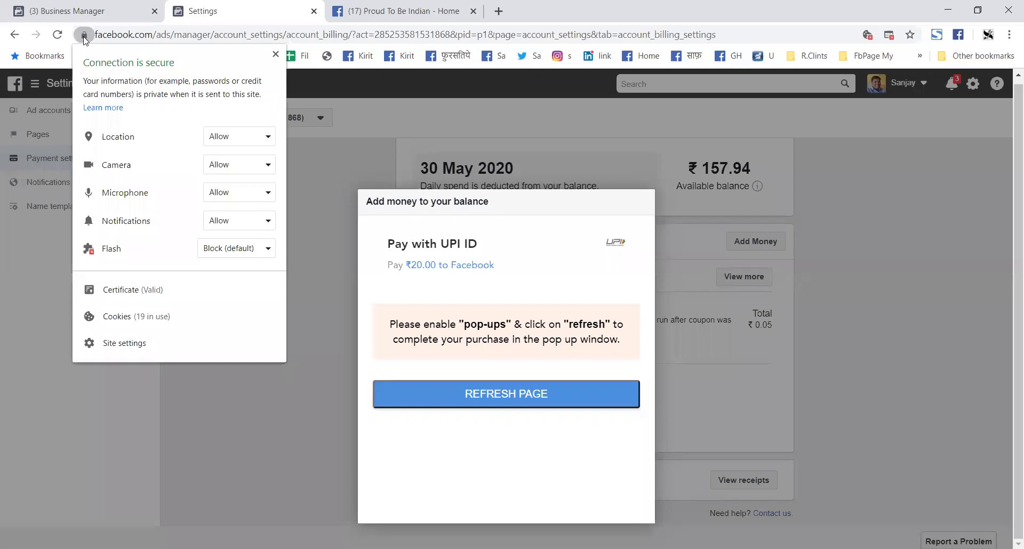
pyautogui.click(84, 36)
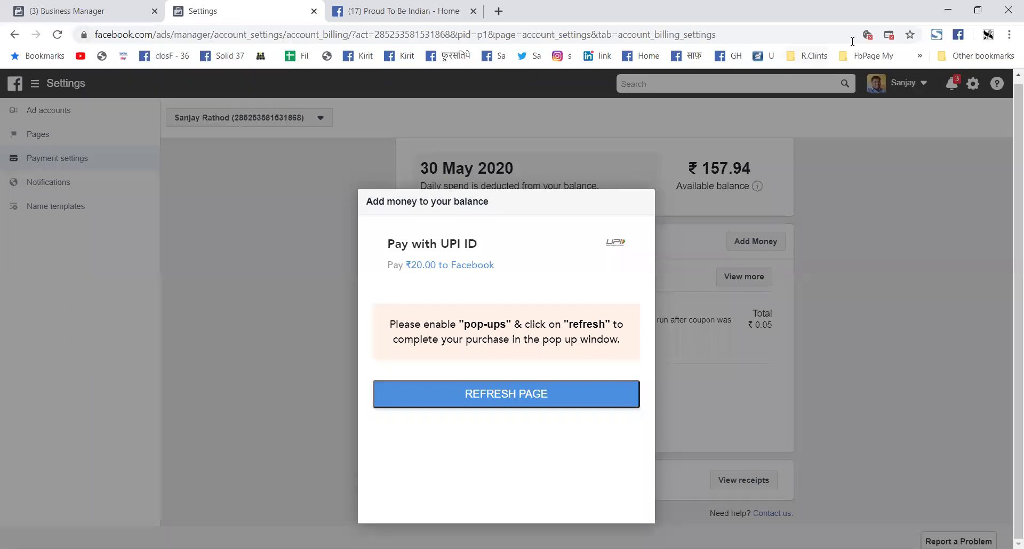
pyautogui.click(889, 37)
pyautogui.click(784, 102)
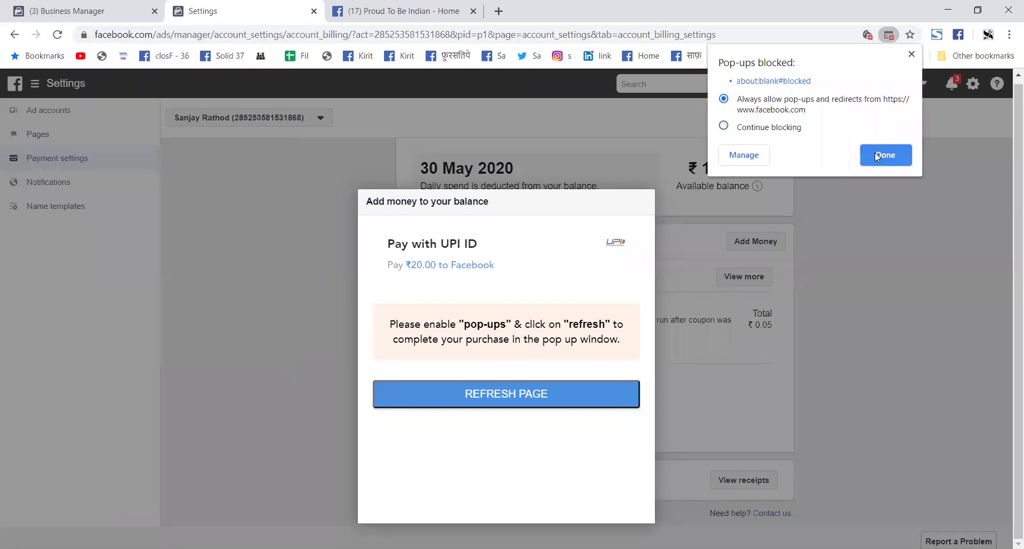
pyautogui.click(546, 401)
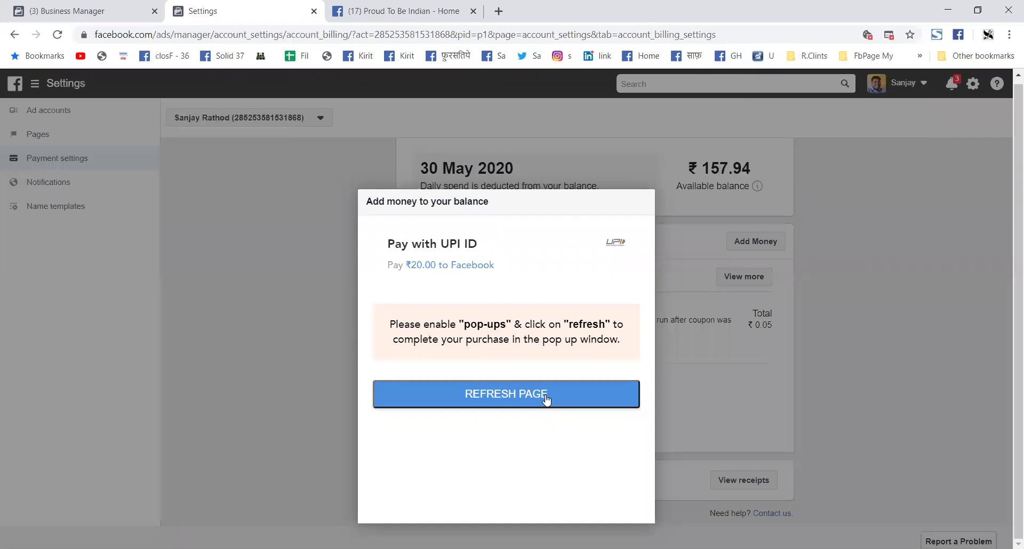
pyautogui.click(546, 399)
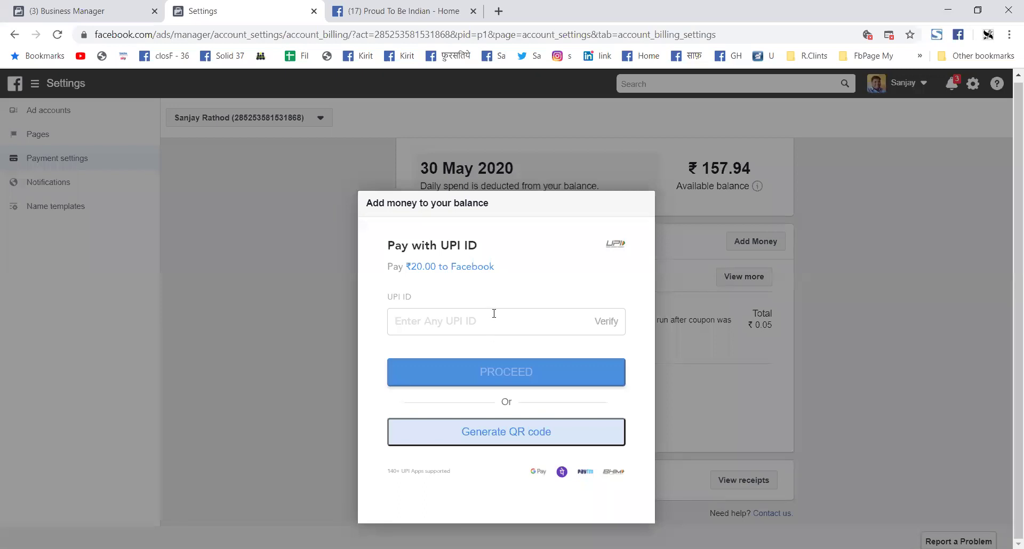
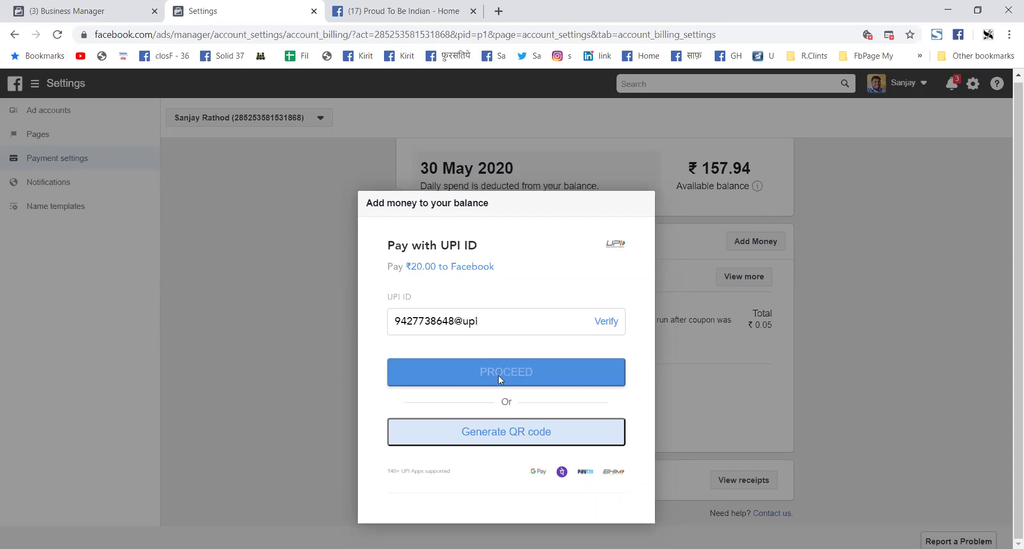
# Step: Enter the payer's UPI ID and verify it for the ₹20.00 payment
pyautogui.click(607, 322)
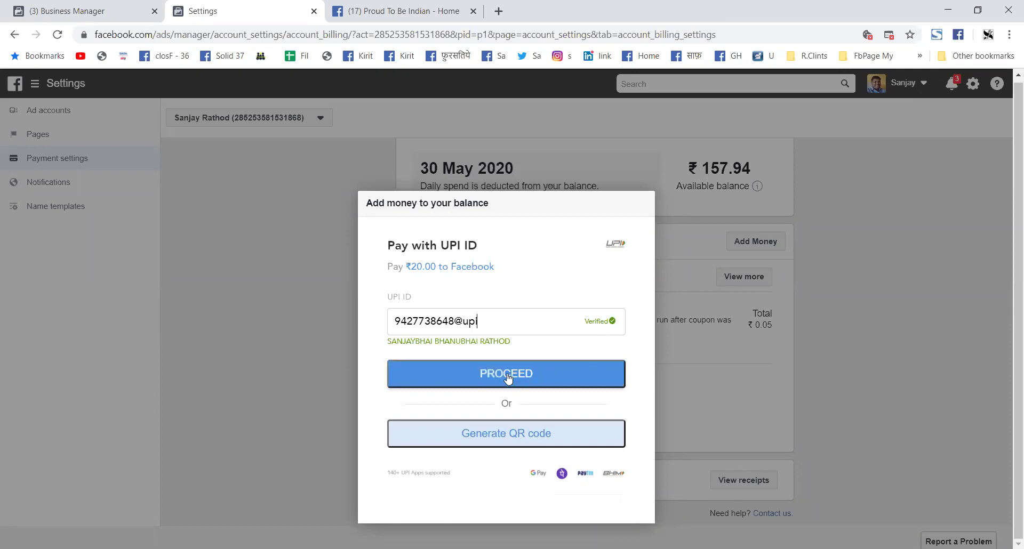
# Step: Proceed to send the ₹20.00 UPI payment request and await its approval
pyautogui.click(506, 379)
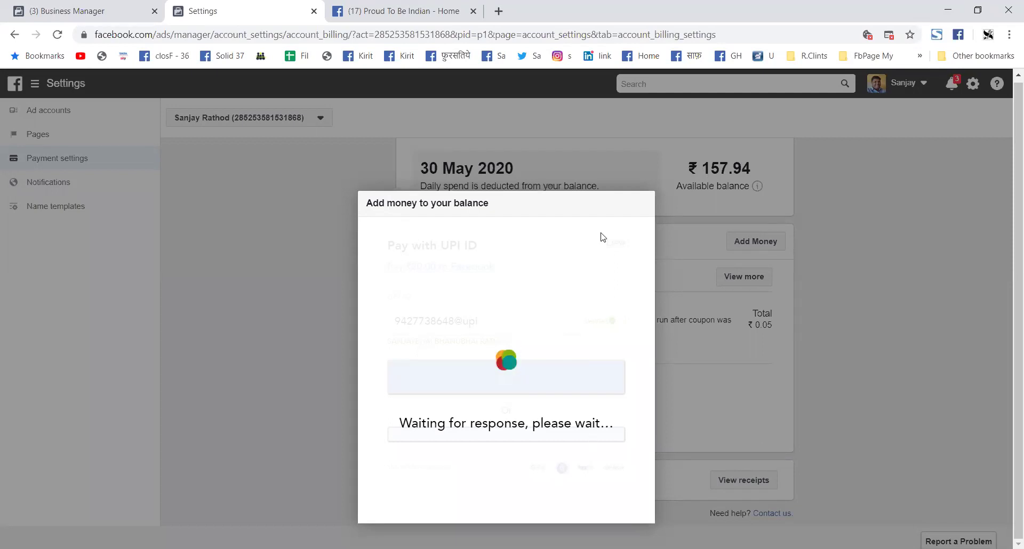
# Step: Reload the payment settings page and go to View receipts for the billing transactions
pyautogui.click(427, 35)
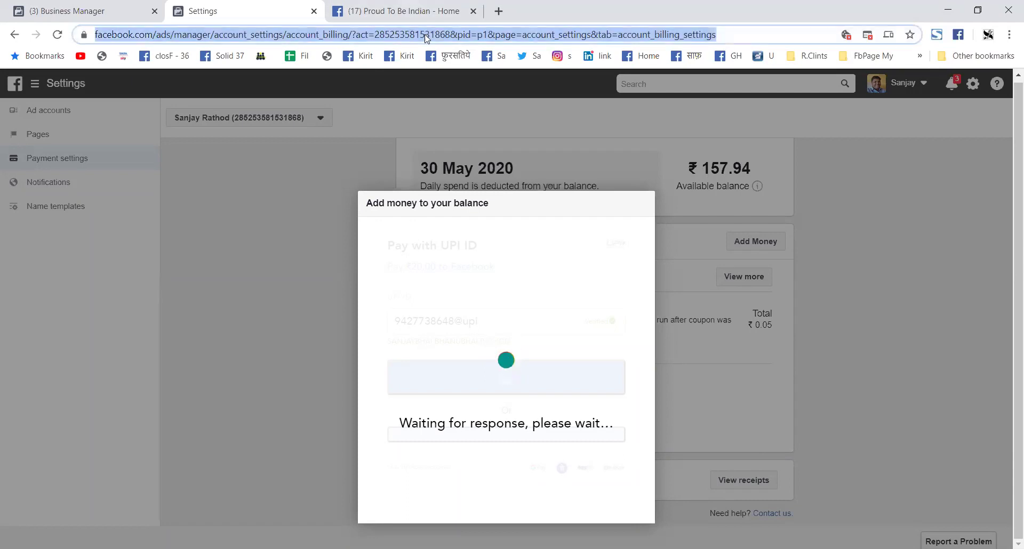
pyautogui.press('Return')
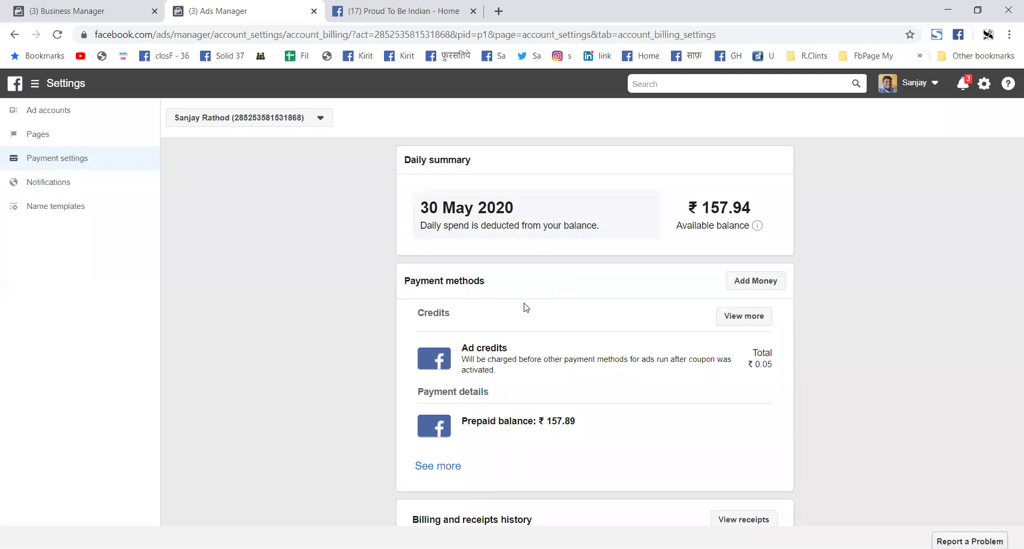
pyautogui.scroll(-1, 556, 304)
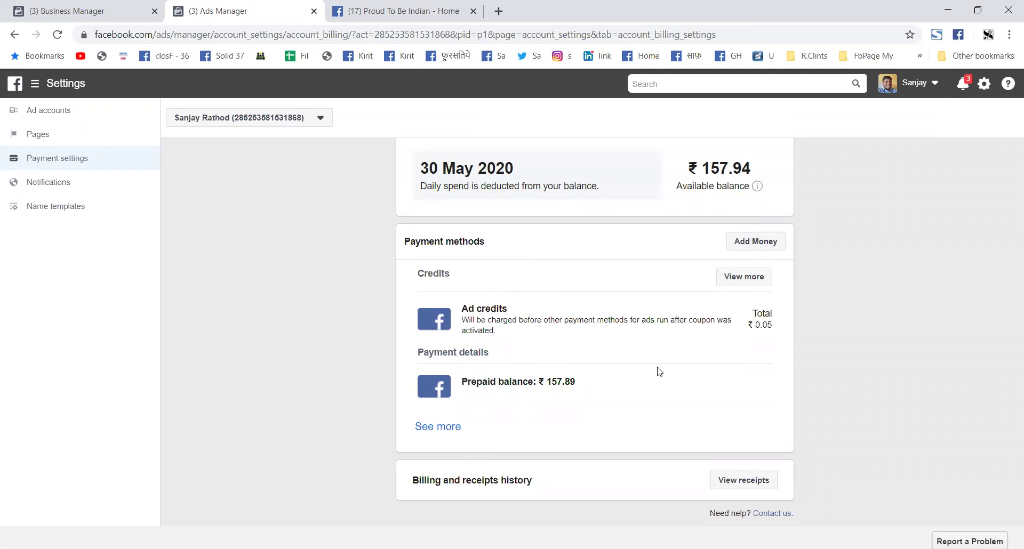
pyautogui.click(741, 482)
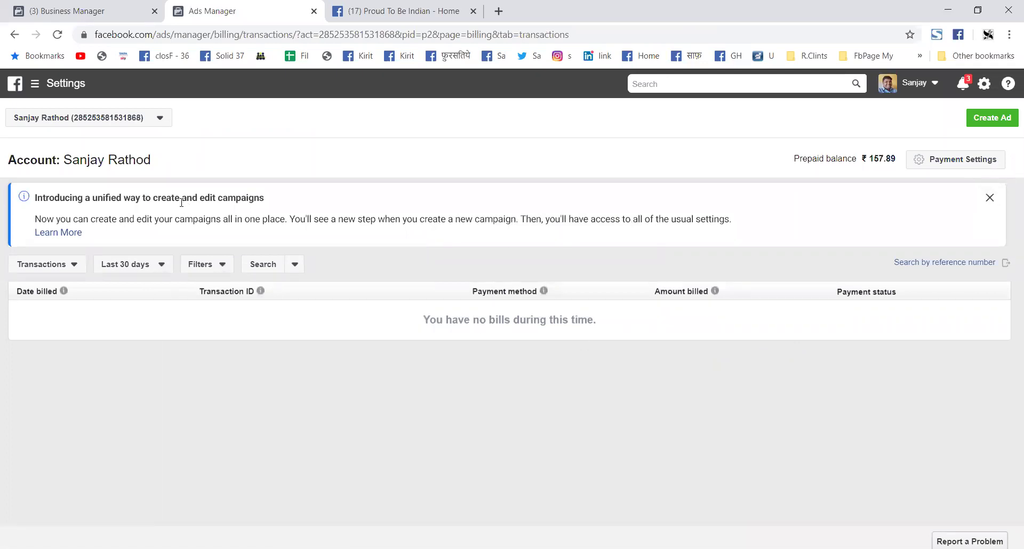
# Step: Start a custom transaction date range on 1 October 2018
pyautogui.click(133, 266)
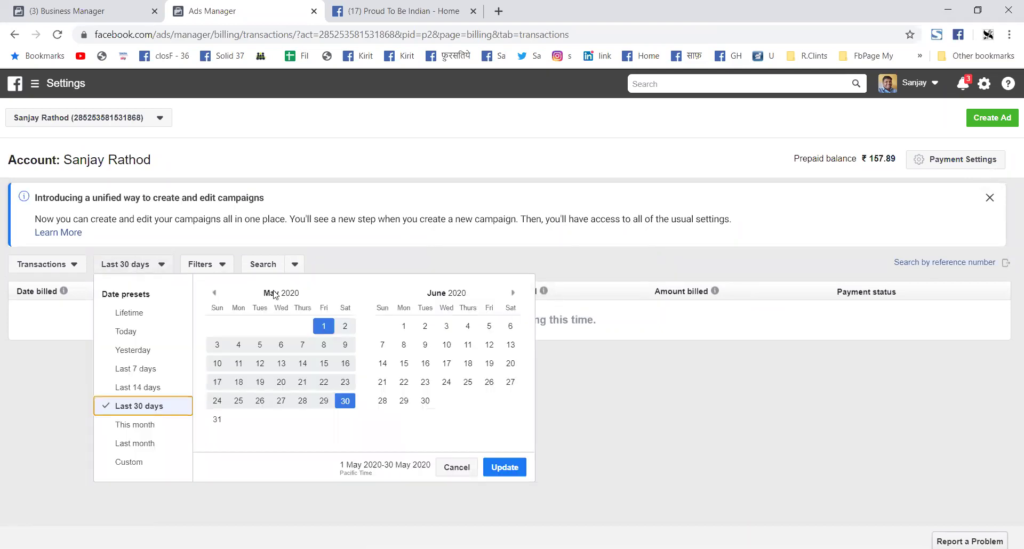
pyautogui.click(136, 463)
pyautogui.click(215, 293)
pyautogui.click(215, 292)
pyautogui.click(215, 293)
pyautogui.click(215, 293)
pyautogui.click(215, 294)
pyautogui.click(216, 293)
pyautogui.click(215, 294)
pyautogui.click(216, 293)
pyautogui.click(215, 293)
pyautogui.click(215, 294)
pyautogui.click(215, 293)
pyautogui.click(215, 294)
pyautogui.click(216, 294)
pyautogui.click(215, 294)
pyautogui.click(216, 293)
pyautogui.doubleClick(215, 293)
pyautogui.click(216, 293)
pyautogui.click(215, 293)
pyautogui.click(238, 326)
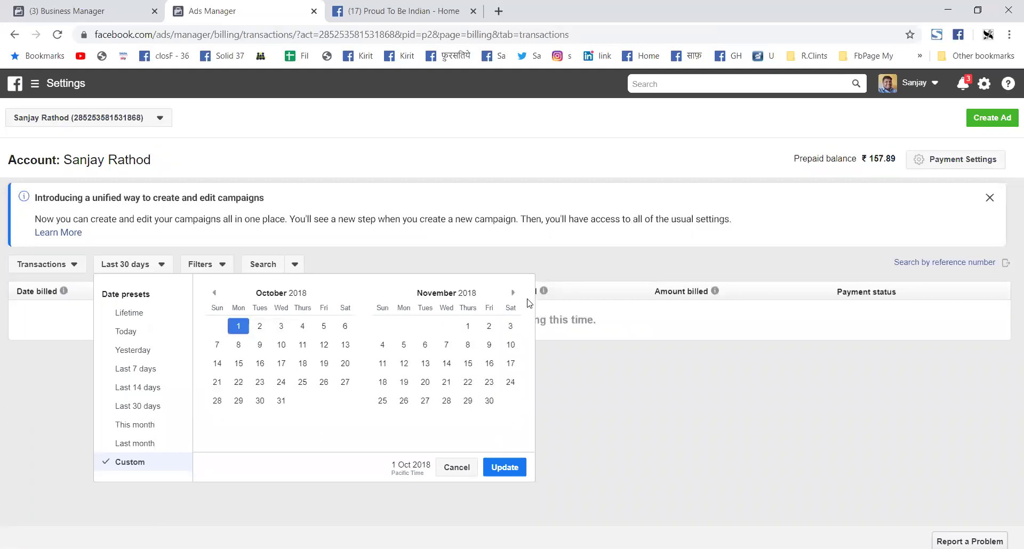
# Step: End the range on 31 January 2020 and apply it, revealing the funded ₹100 payment
pyautogui.doubleClick(514, 293)
pyautogui.click(513, 293)
pyautogui.click(513, 293)
pyautogui.click(514, 293)
pyautogui.click(514, 294)
pyautogui.click(513, 293)
pyautogui.click(513, 293)
pyautogui.click(513, 294)
pyautogui.click(513, 293)
pyautogui.click(513, 293)
pyautogui.click(513, 294)
pyautogui.click(513, 293)
pyautogui.click(513, 293)
pyautogui.click(489, 401)
pyautogui.click(504, 468)
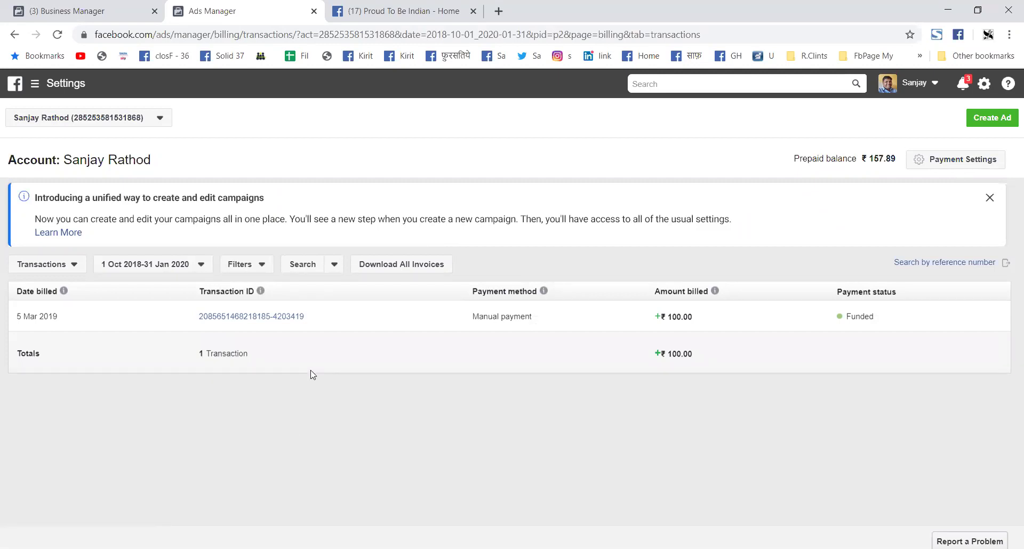
# Step: Download the ₹100 transaction's billing summary PDF, open it, then return to the transactions list
pyautogui.click(273, 319)
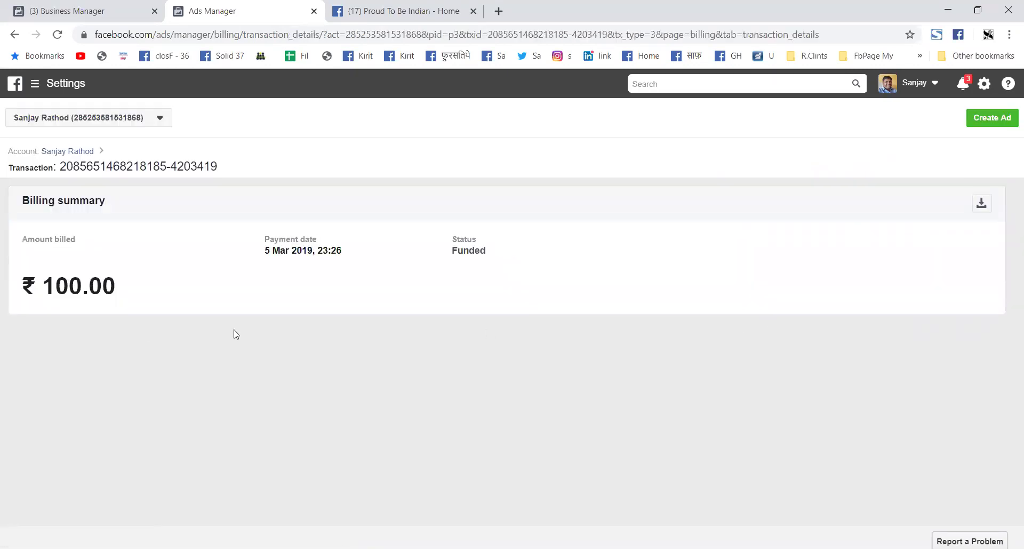
pyautogui.click(982, 202)
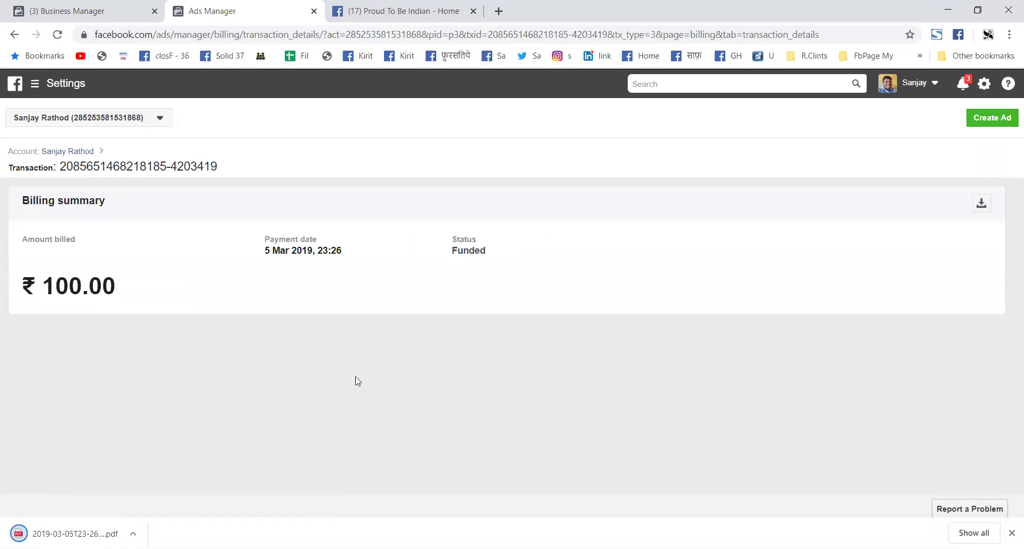
pyautogui.click(75, 533)
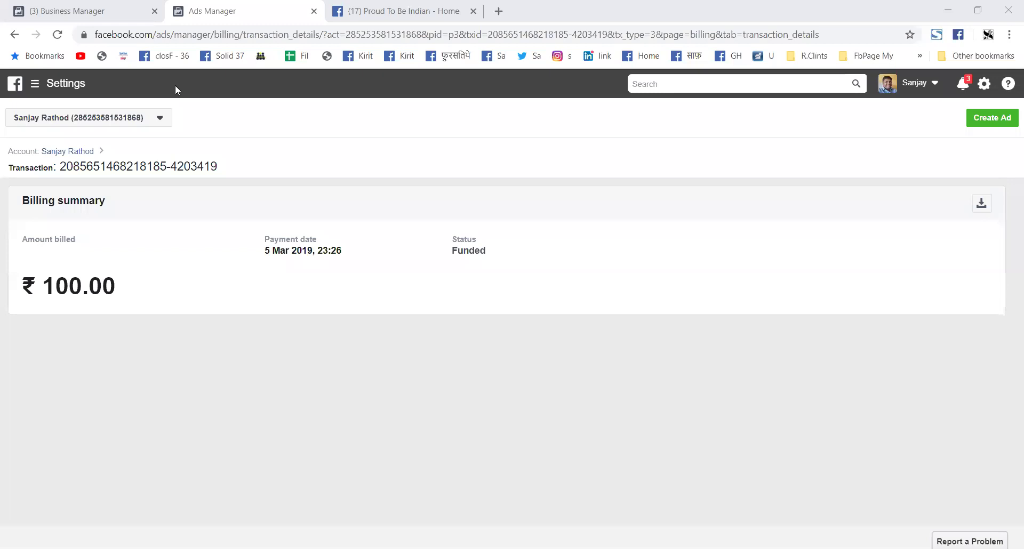
pyautogui.click(15, 35)
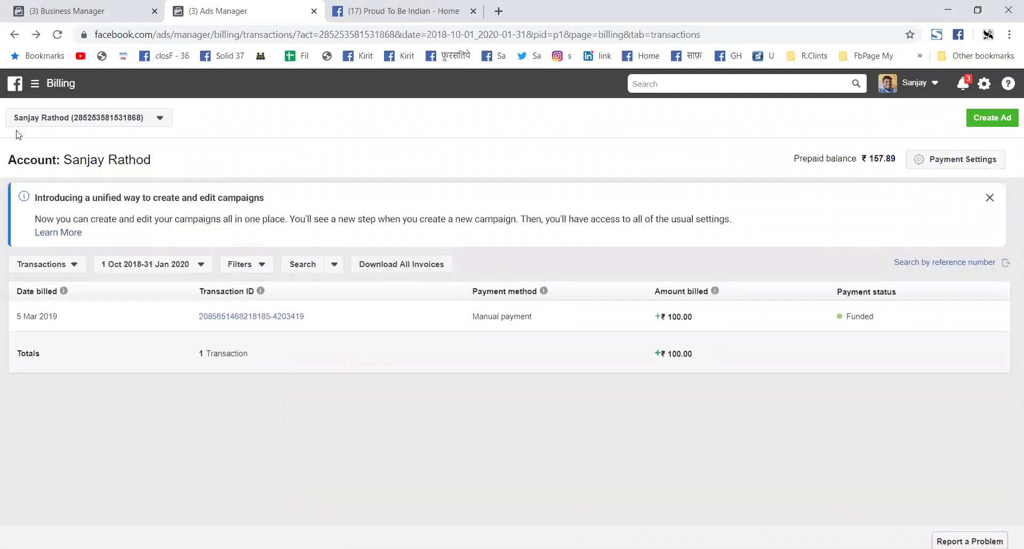
# Step: From Payment Settings, switch the ad account list to the other personal ad account
pyautogui.click(14, 34)
pyautogui.click(968, 161)
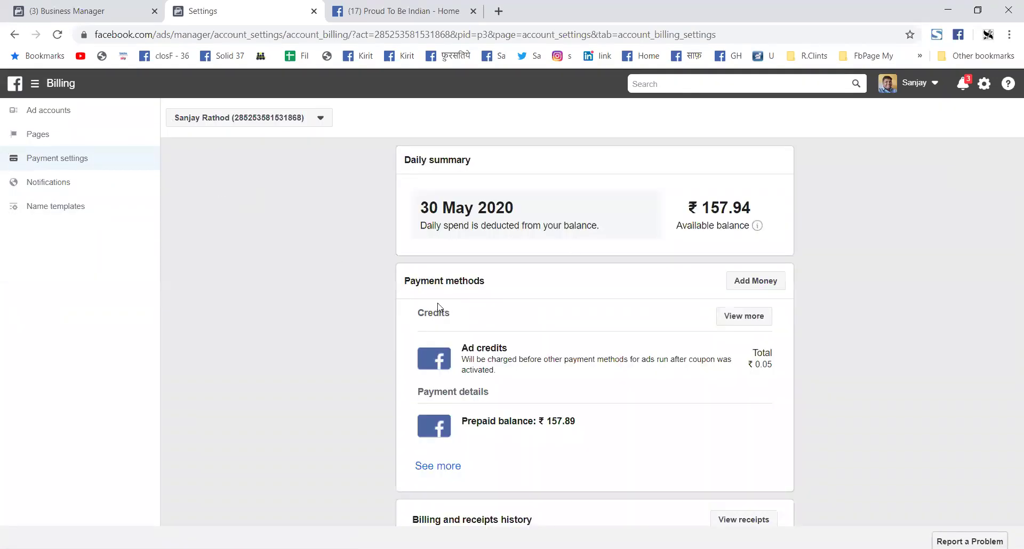
pyautogui.scroll(-1, 320, 286)
pyautogui.click(290, 117)
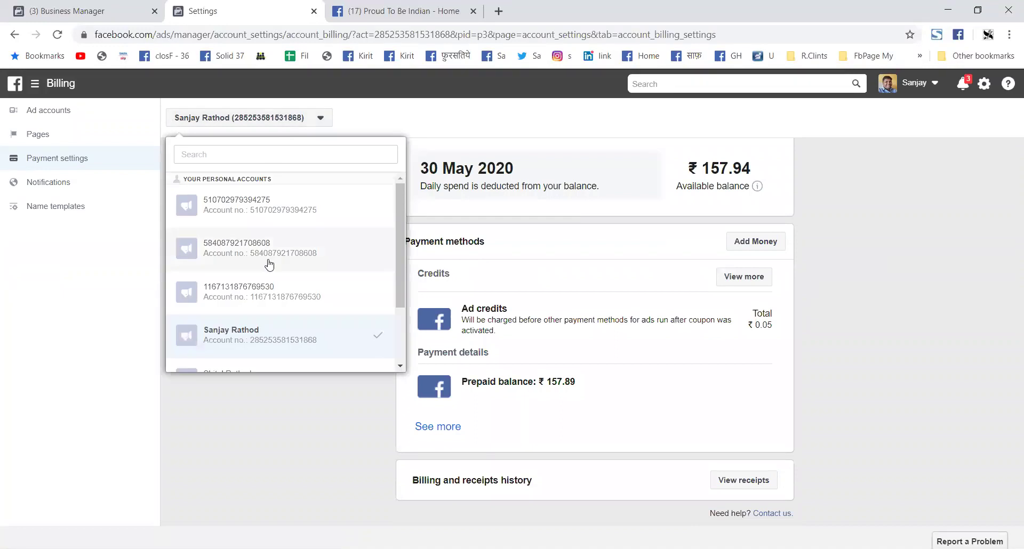
pyautogui.scroll(-2, 269, 264)
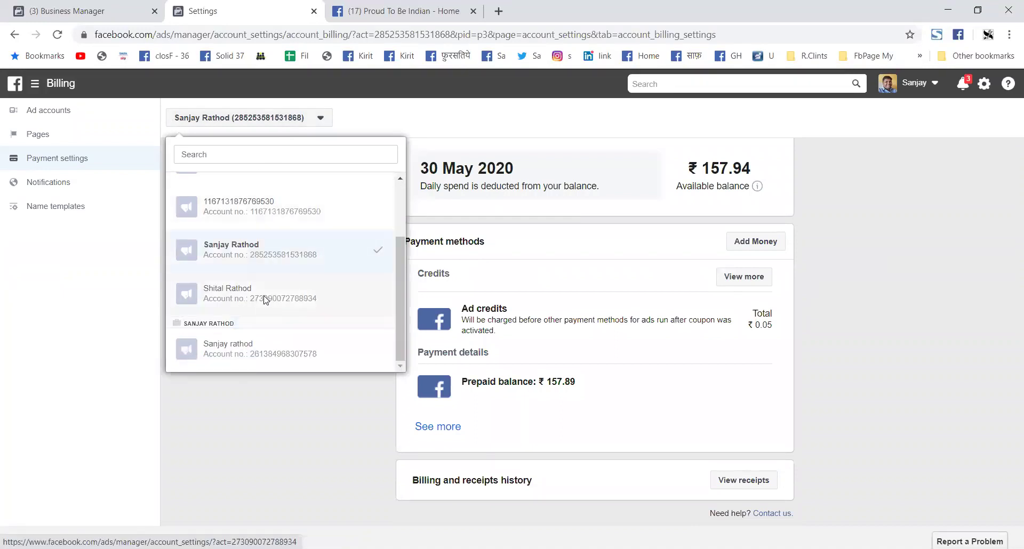
pyautogui.click(265, 300)
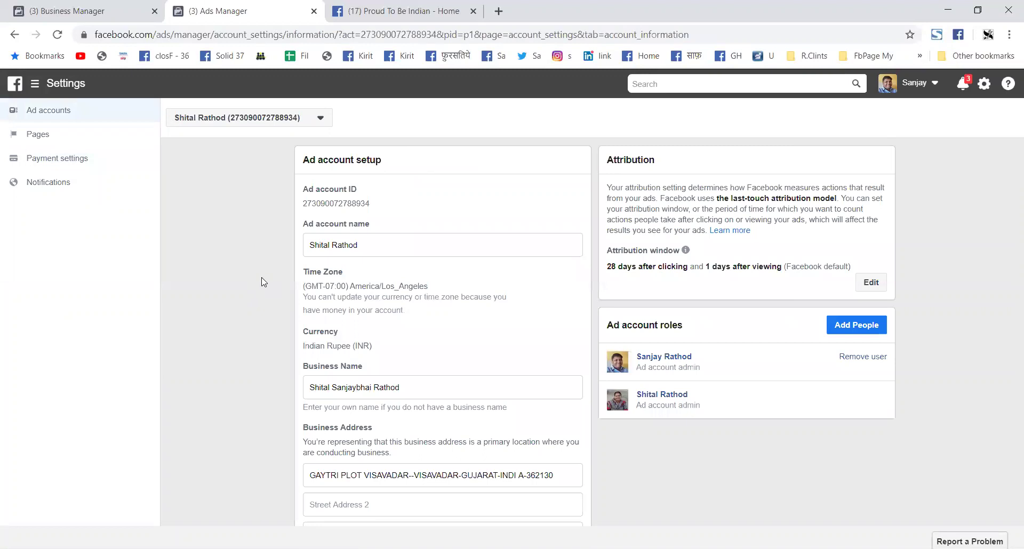
# Step: Look over the other account's setup page, then view its Payment settings with ₹251.44 balance
pyautogui.scroll(-4, 201, 279)
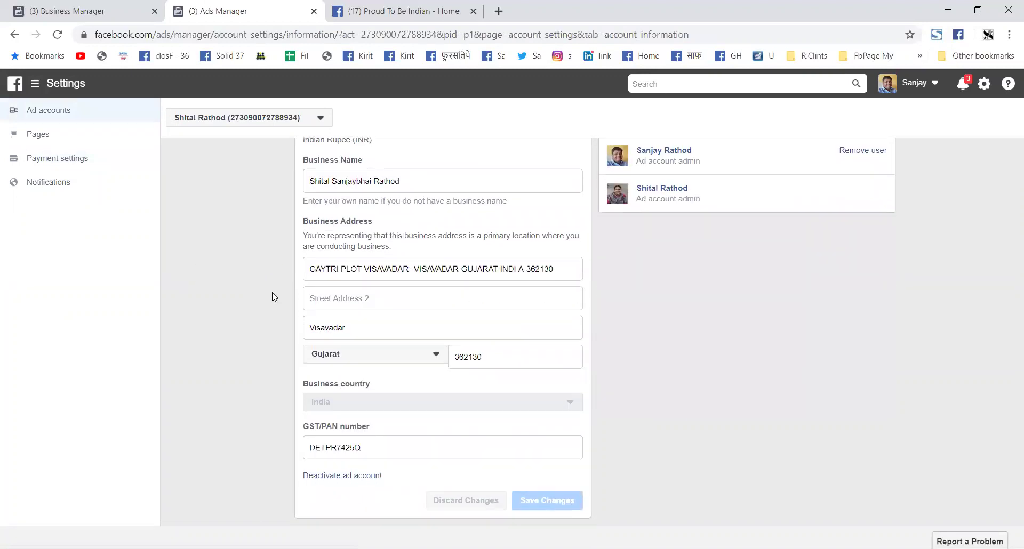
pyautogui.scroll(3, 273, 291)
pyautogui.scroll(2, 220, 198)
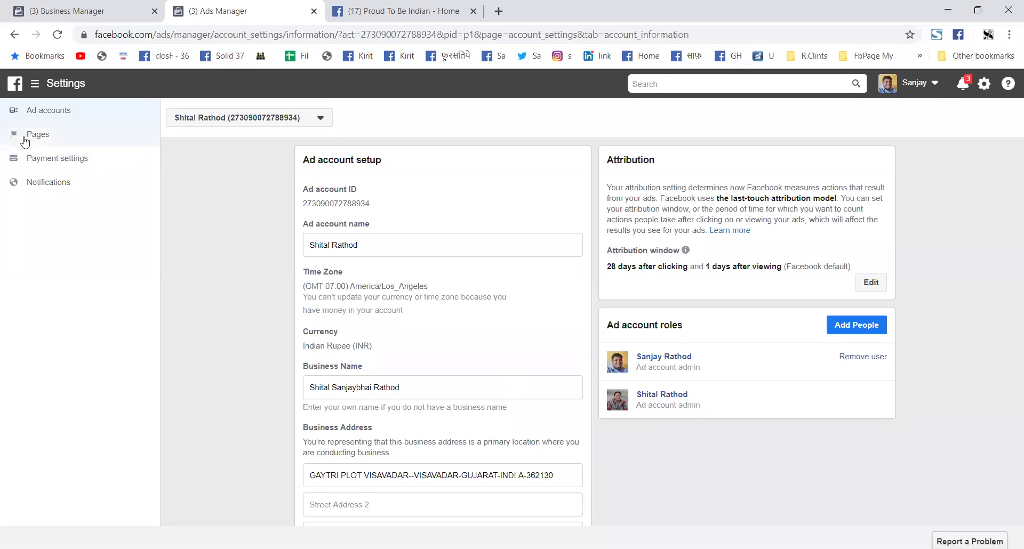
pyautogui.click(49, 161)
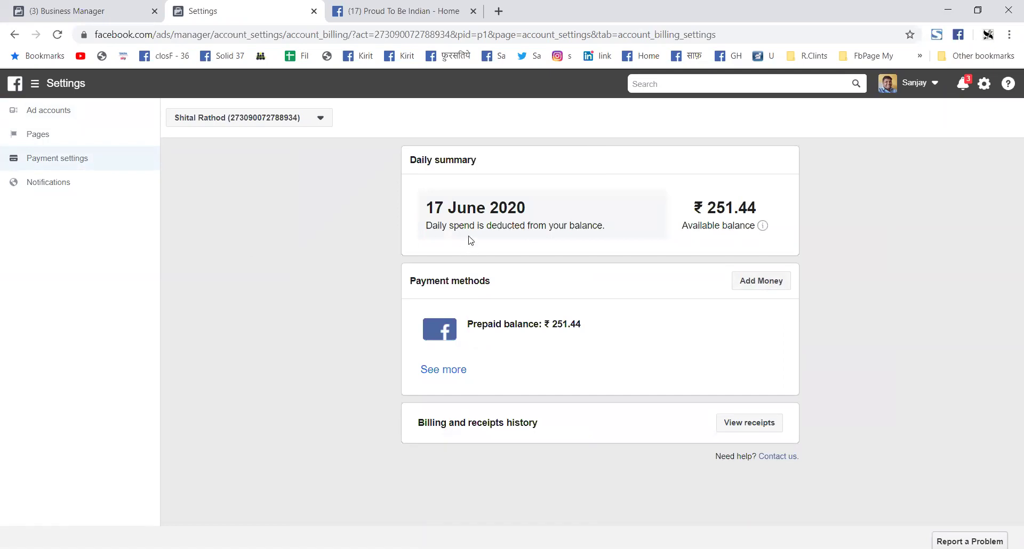
# Step: View this account's Billing page through the business shortcuts, showing no bills, then start Create Ad
pyautogui.click(40, 90)
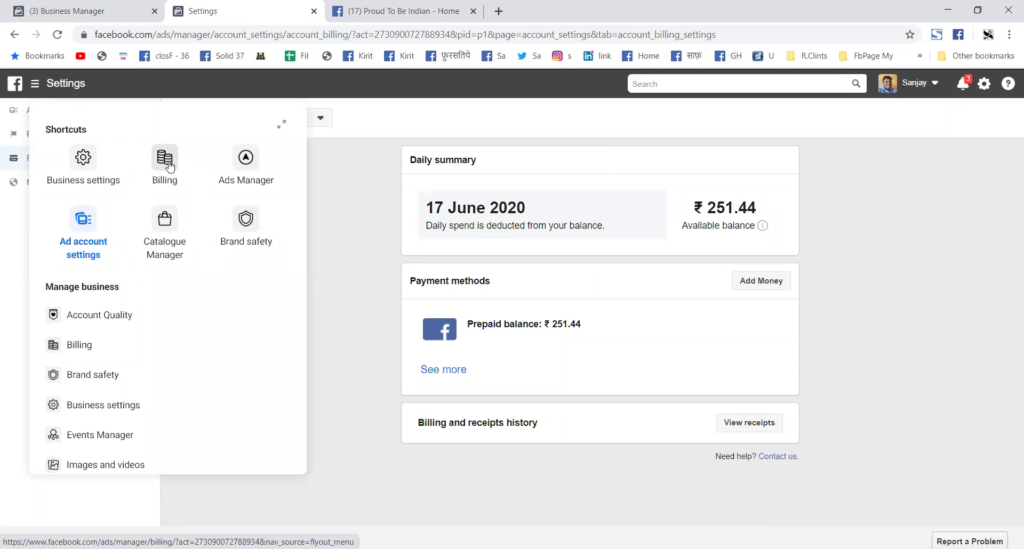
pyautogui.click(165, 160)
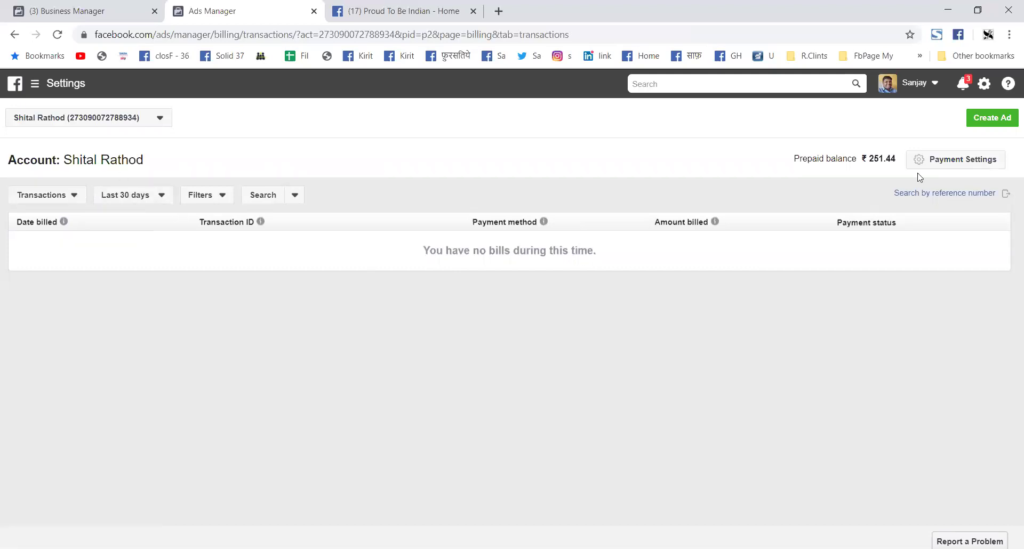
pyautogui.click(988, 124)
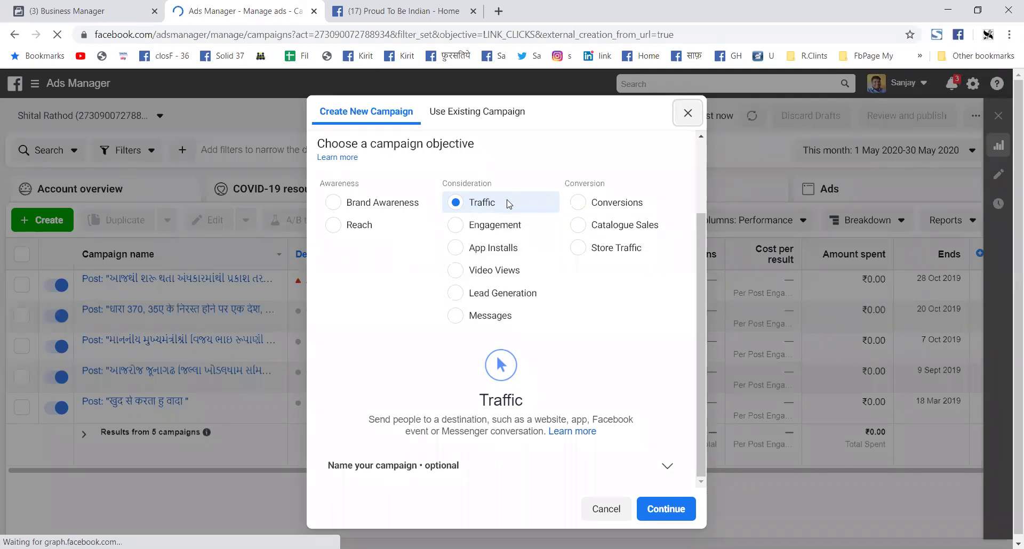
# Step: Preview the App Installs, Video Views, Lead Generation and Messages campaign objectives
pyautogui.click(487, 250)
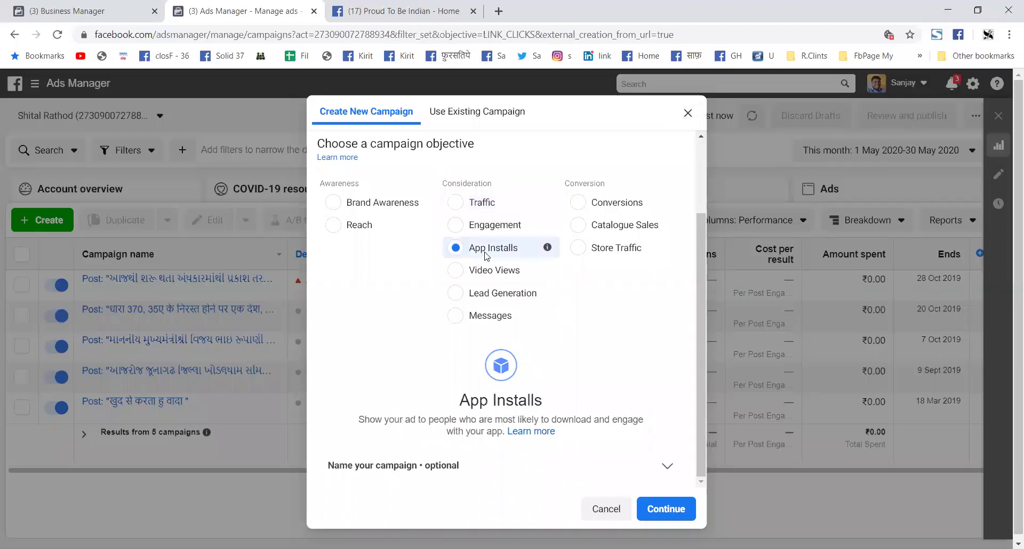
pyautogui.click(492, 273)
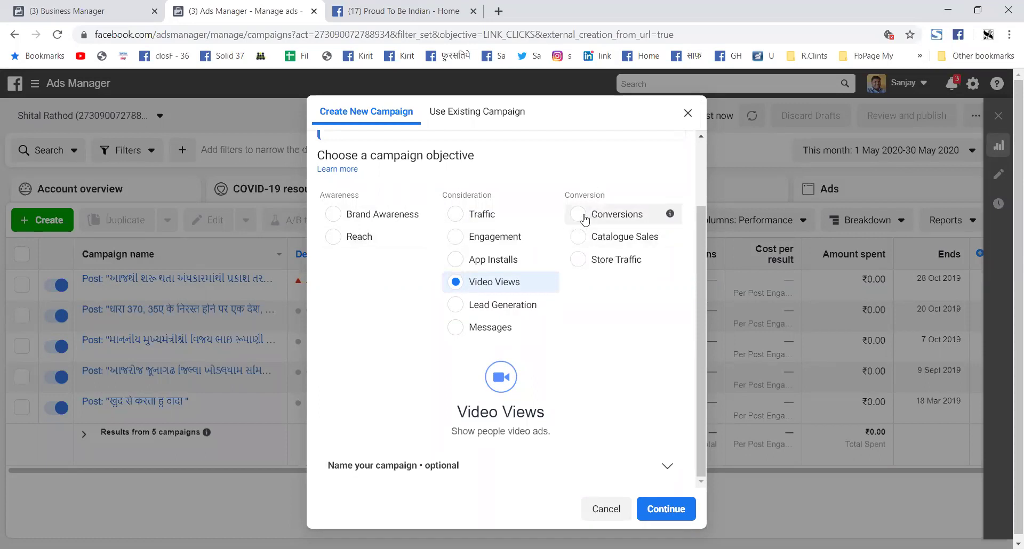
pyautogui.click(458, 308)
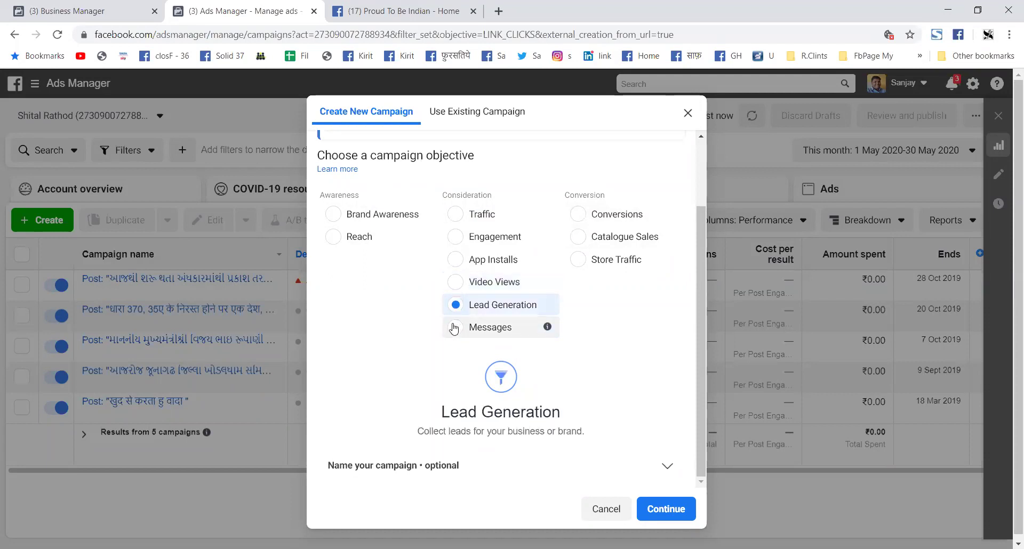
pyautogui.click(454, 328)
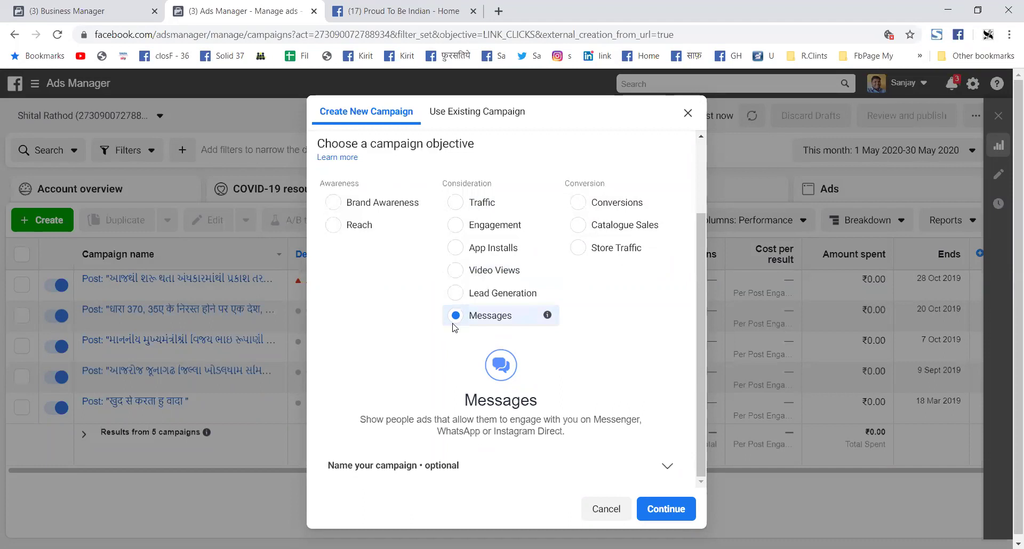
# Step: Choose Engagement with Post Engagement type and create the campaign draft
pyautogui.click(455, 229)
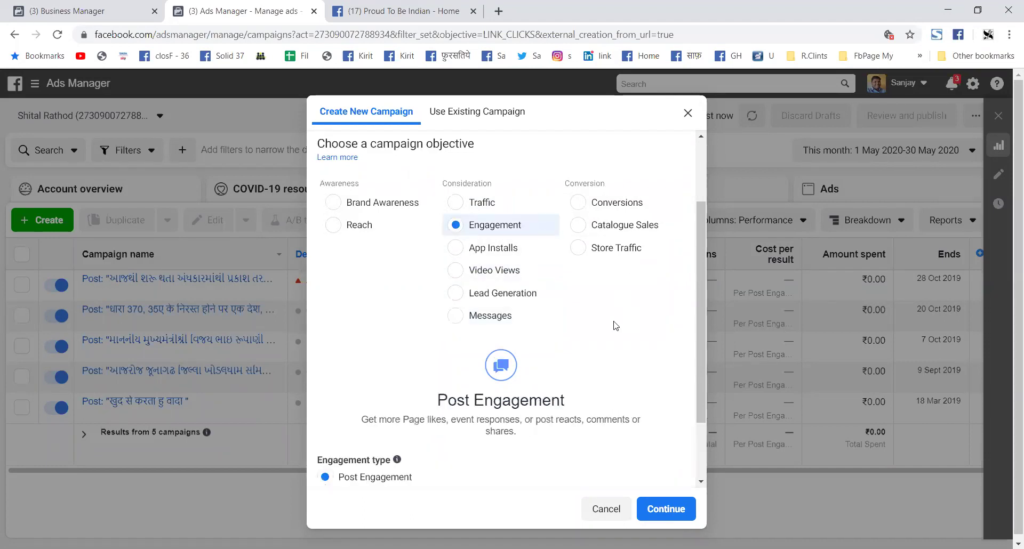
pyautogui.scroll(-2, 588, 354)
pyautogui.scroll(3, 506, 328)
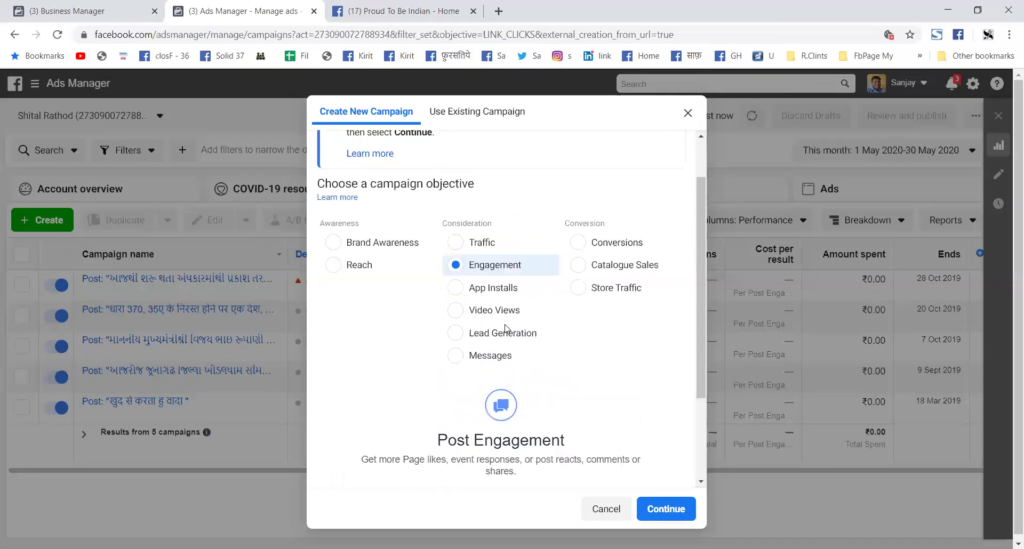
pyautogui.scroll(1, 496, 310)
pyautogui.scroll(-1, 492, 325)
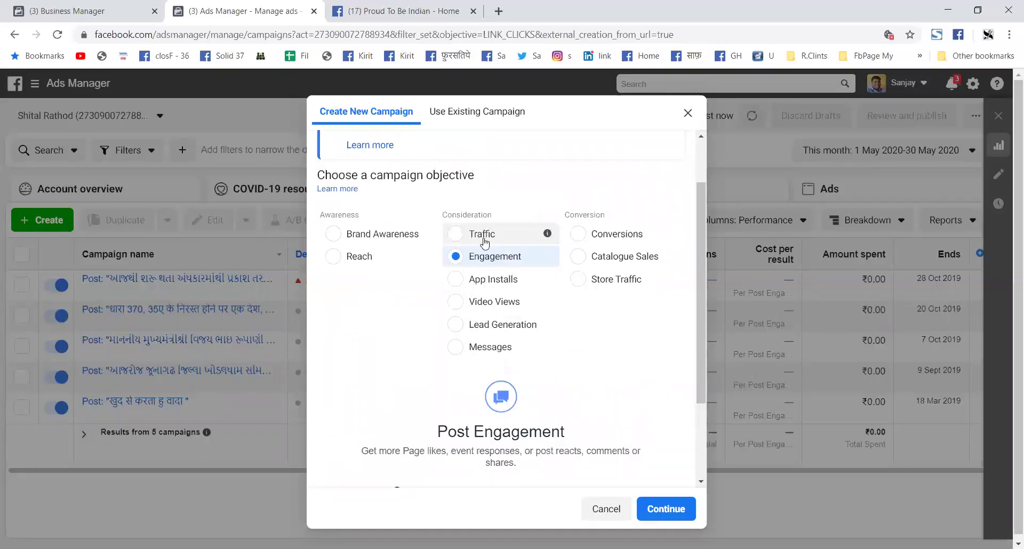
pyautogui.scroll(-1, 567, 320)
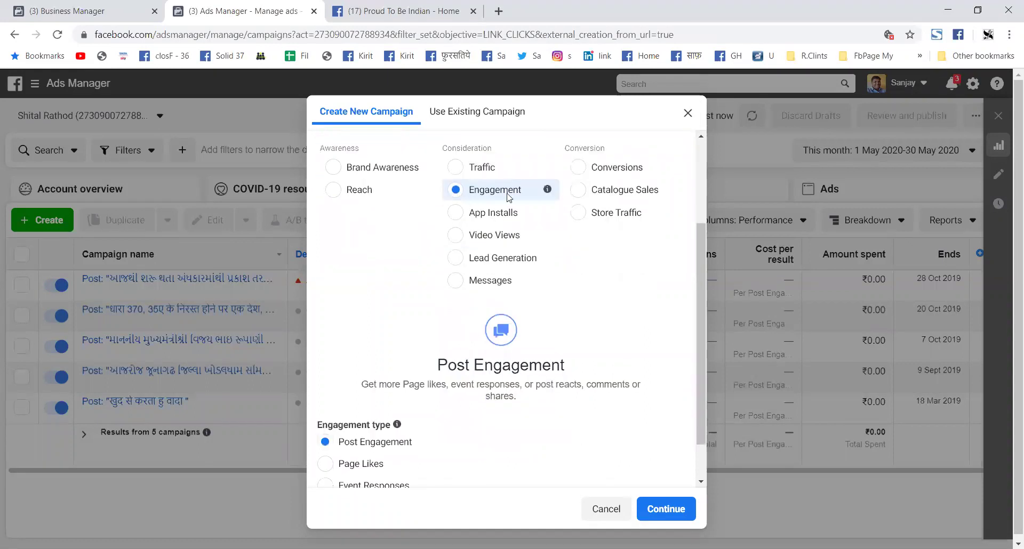
pyautogui.scroll(-1, 448, 352)
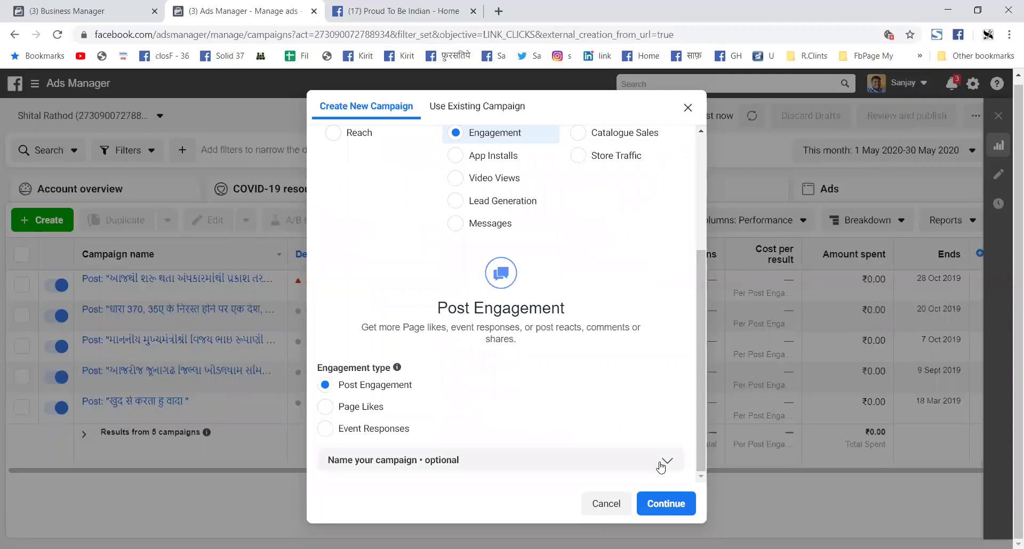
pyautogui.click(666, 505)
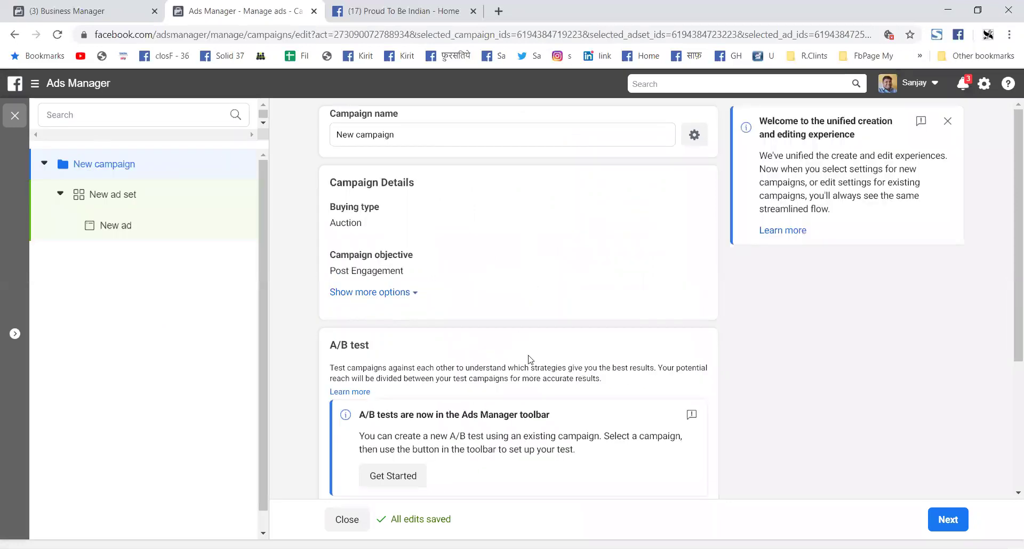
# Step: Re-enter the campaign's daily budget amount (₹100) and reveal the bid strategy options
pyautogui.scroll(-2, 443, 284)
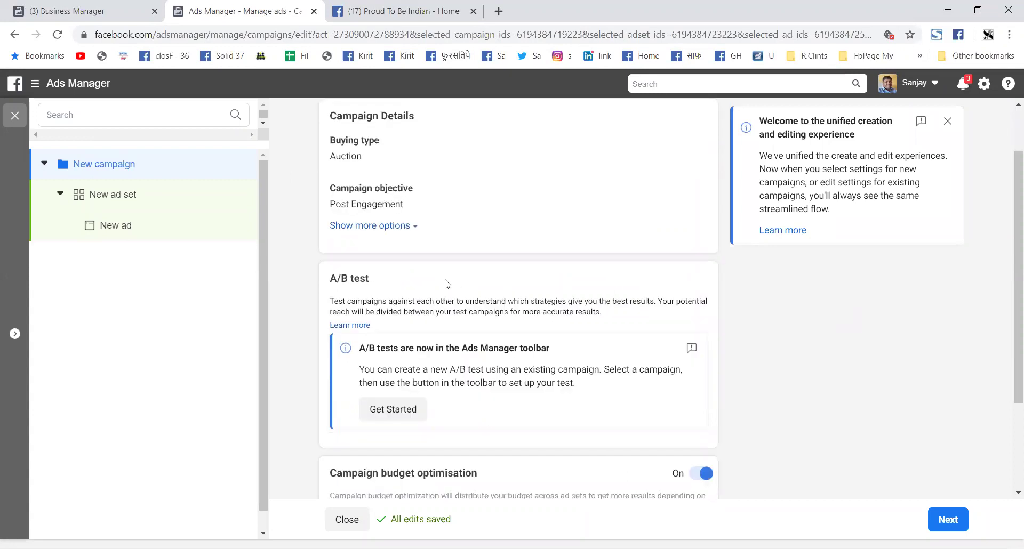
pyautogui.scroll(-2, 447, 284)
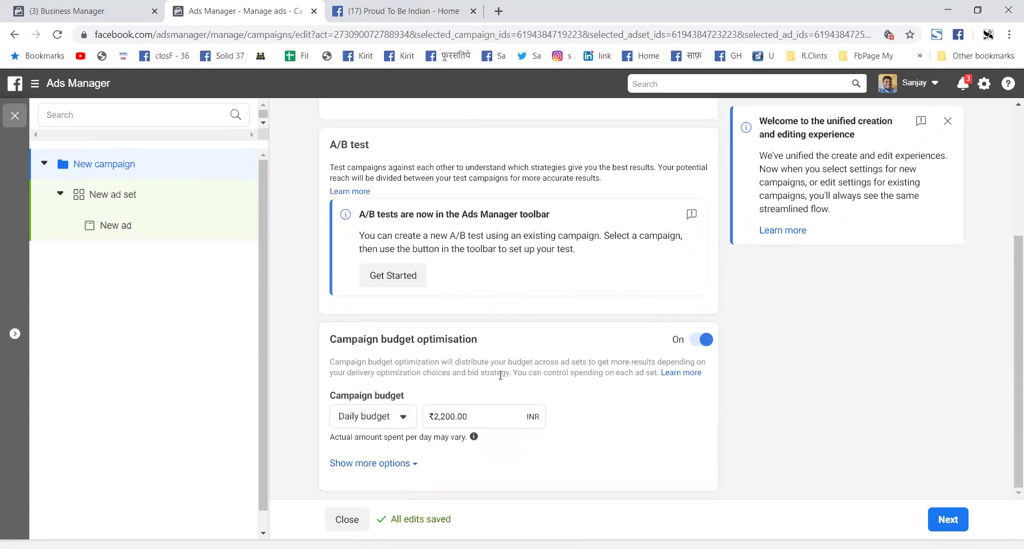
pyautogui.click(334, 401)
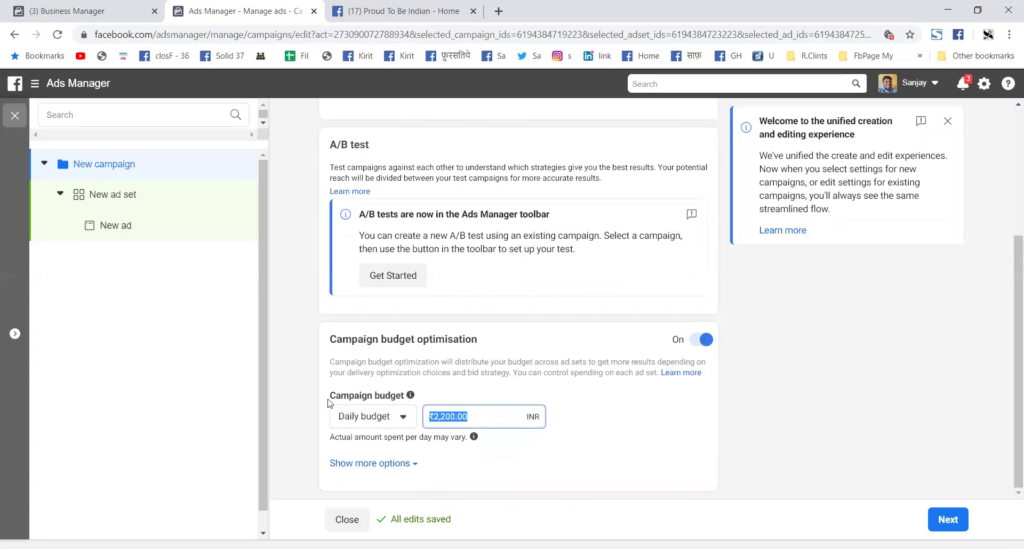
pyautogui.write('100')
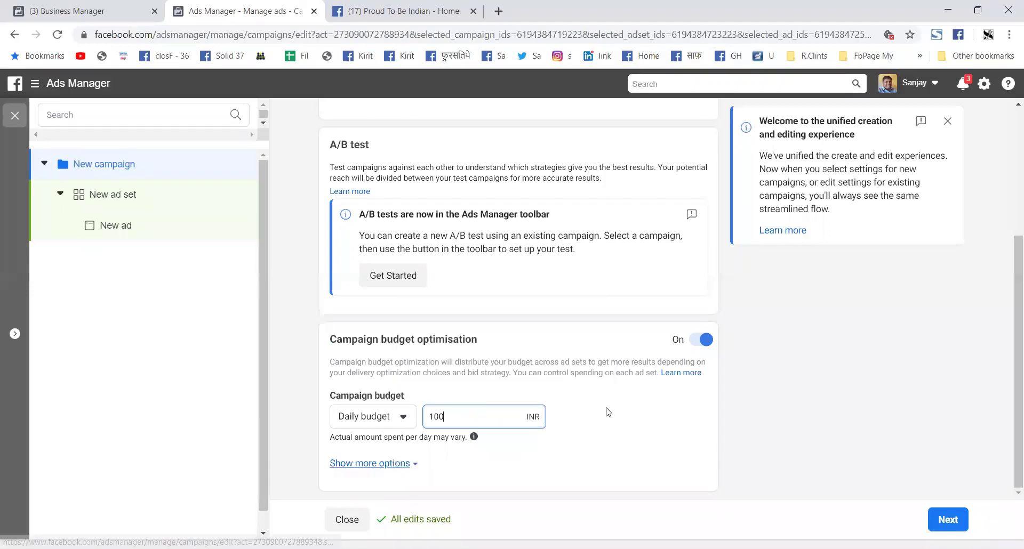
pyautogui.click(408, 337)
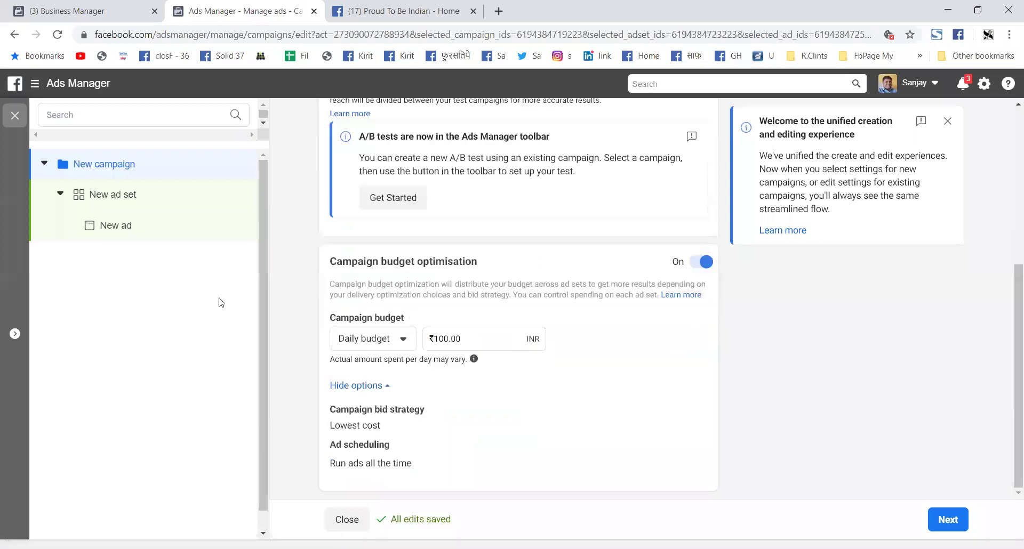
# Step: Reveal the campaign's additional options, then continue to the ad set settings
pyautogui.scroll(5, 729, 377)
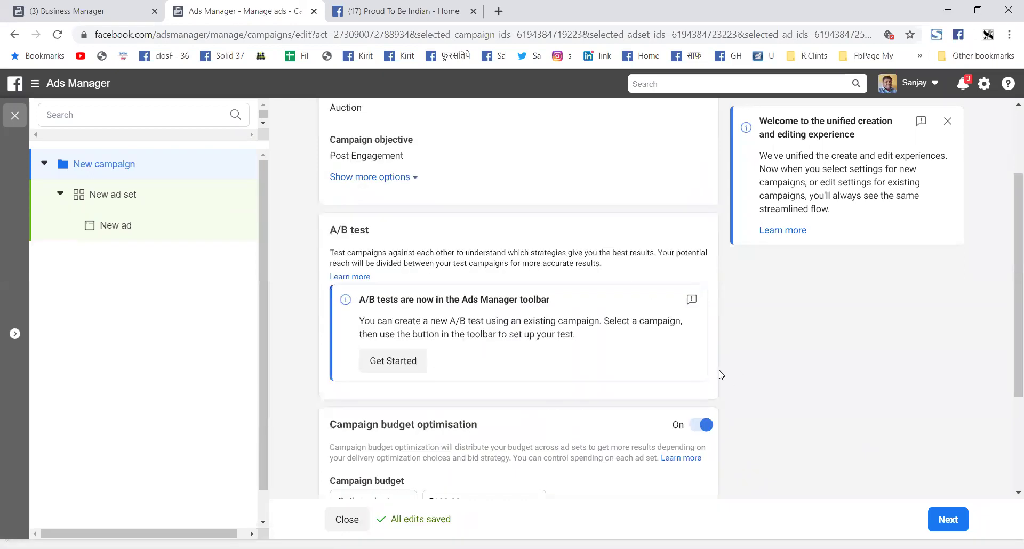
pyautogui.scroll(1, 427, 258)
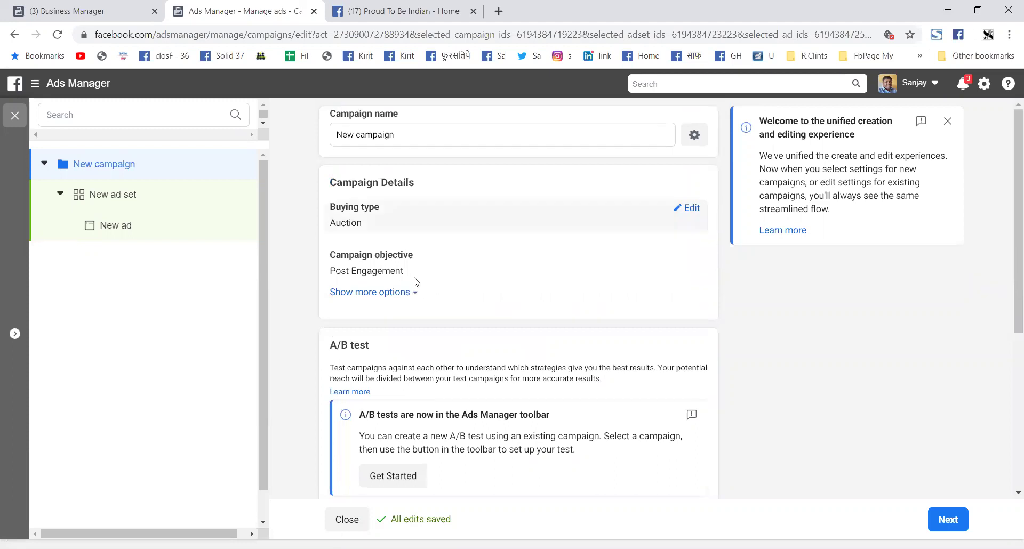
pyautogui.click(389, 295)
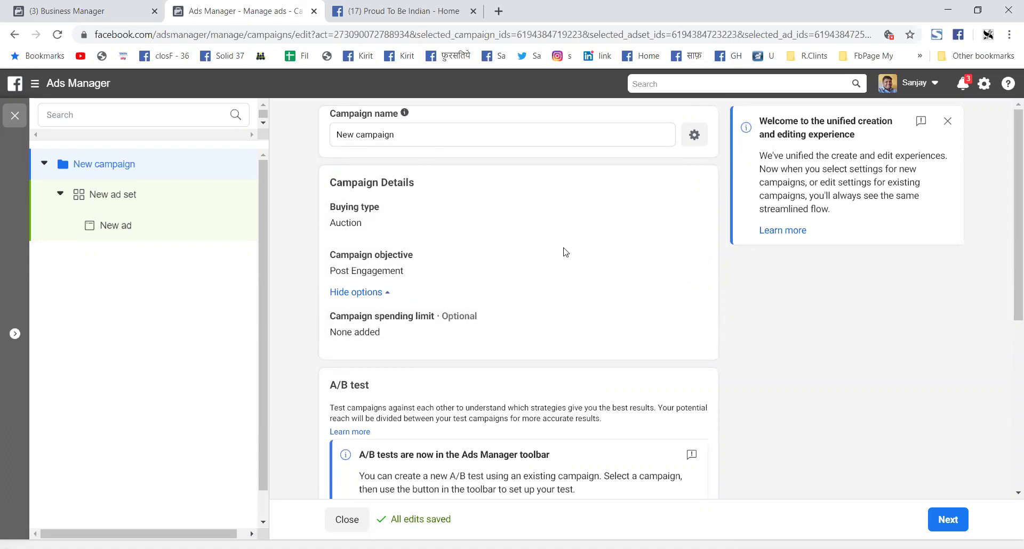
pyautogui.scroll(-6, 503, 201)
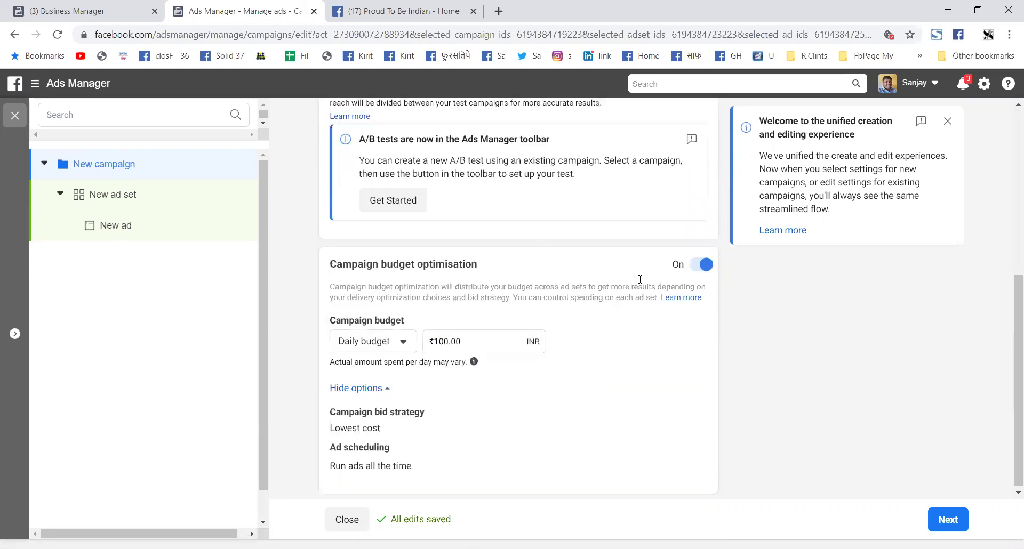
pyautogui.click(956, 524)
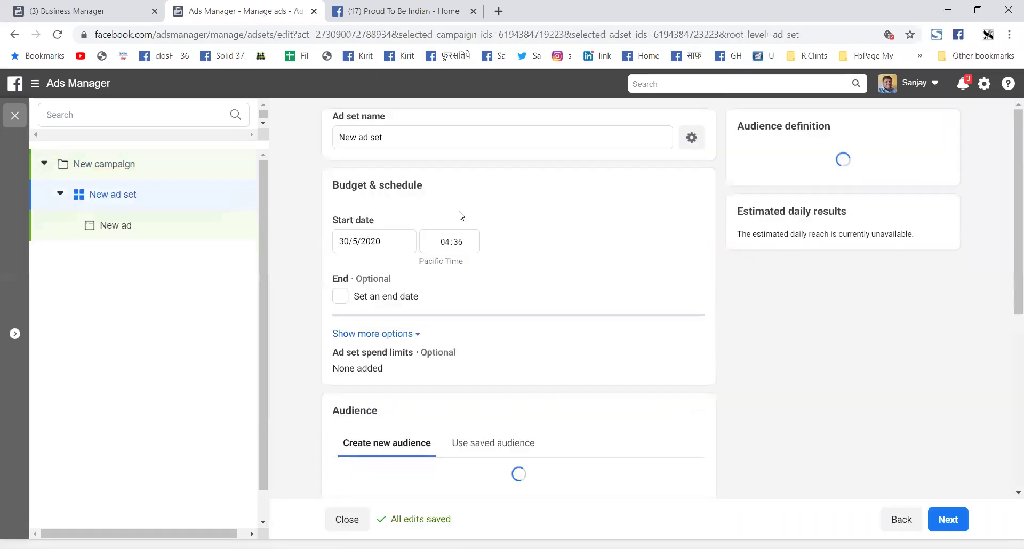
# Step: Review the ad set's India 18–65+ audience, automatic placements and Post Engagement optimisation, then continue
pyautogui.scroll(-1, 384, 283)
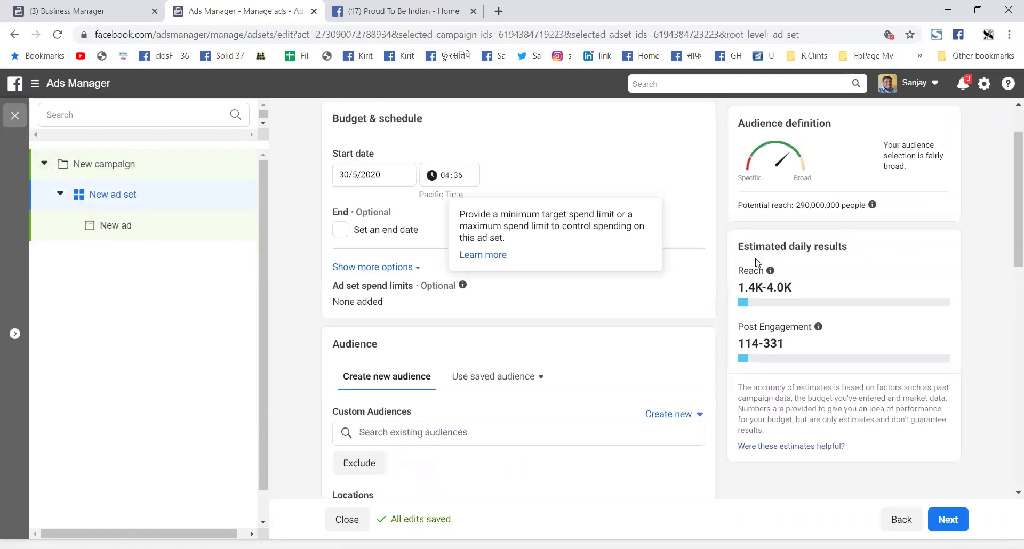
pyautogui.scroll(1, 903, 156)
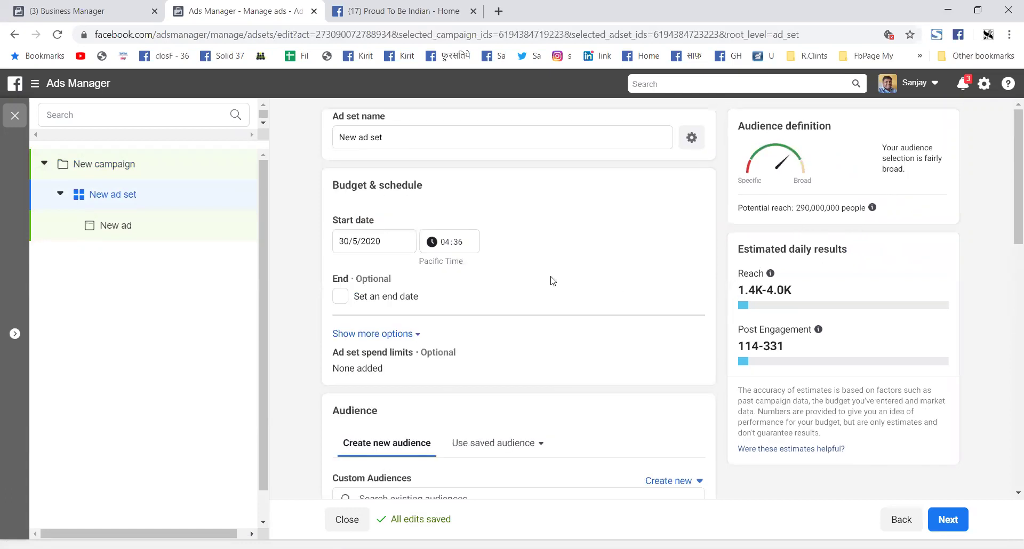
pyautogui.scroll(-5, 499, 312)
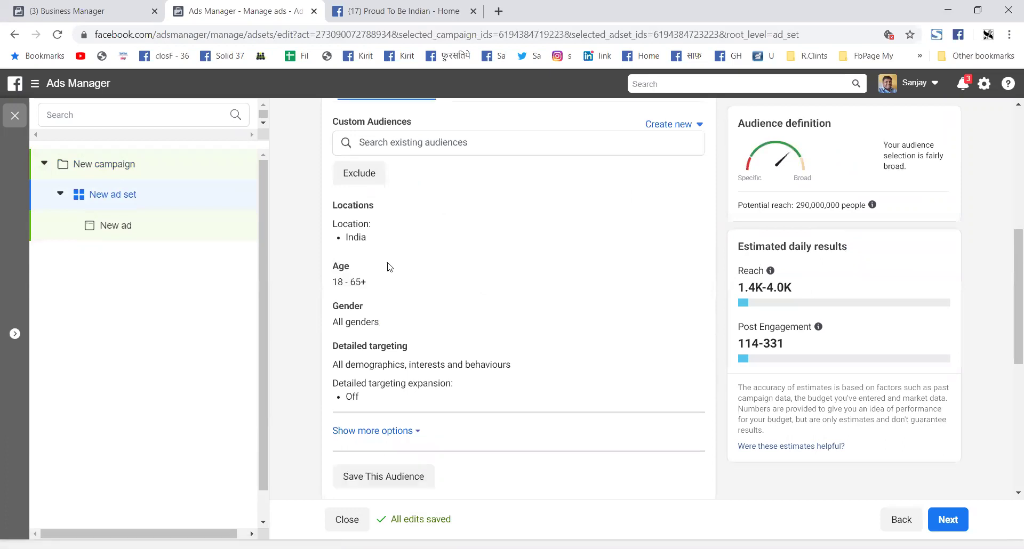
pyautogui.scroll(-6, 433, 283)
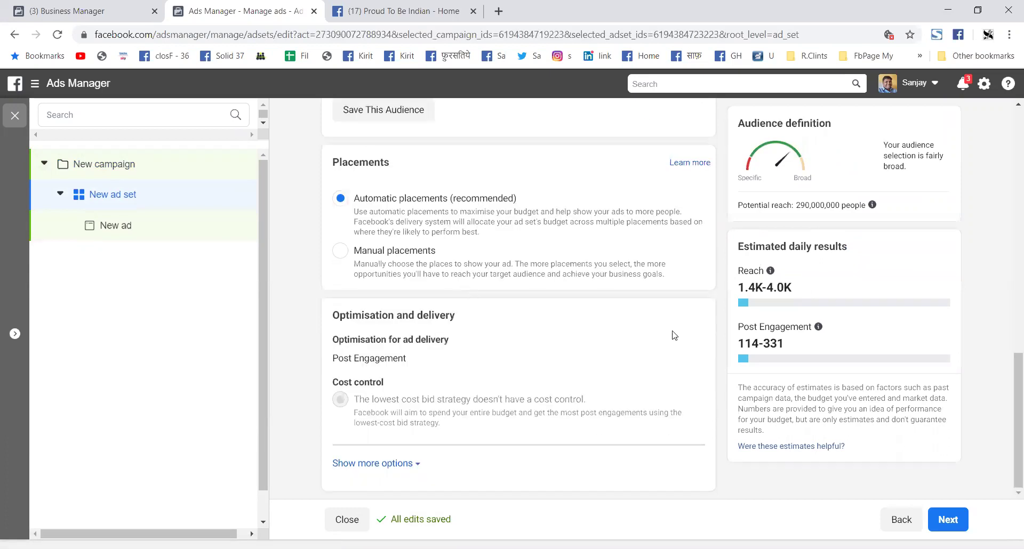
pyautogui.click(948, 519)
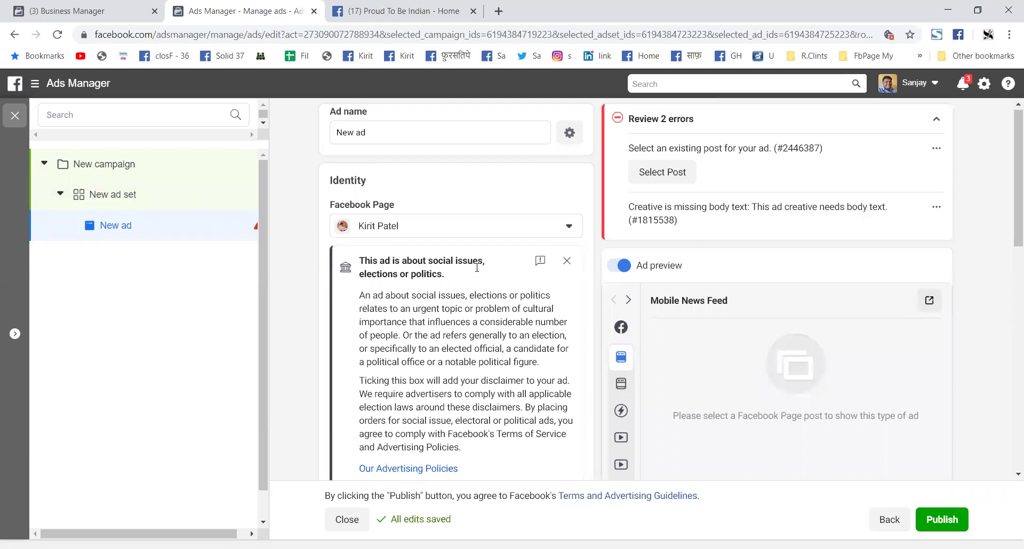
# Step: Re-select the same Facebook Page for the new ad
pyautogui.scroll(-3, 473, 286)
pyautogui.scroll(-3, 476, 284)
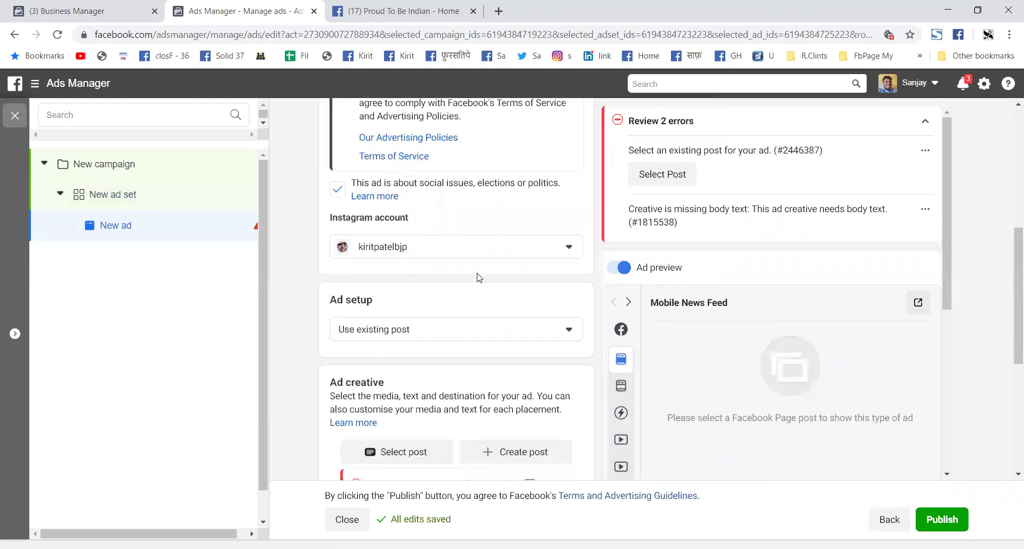
pyautogui.scroll(-5, 448, 259)
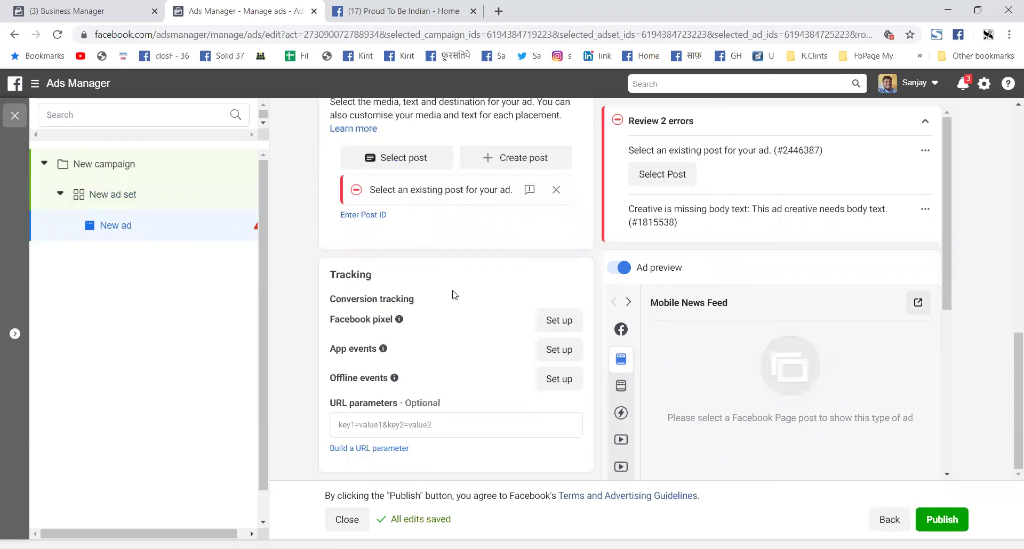
pyautogui.scroll(6, 497, 252)
pyautogui.scroll(4, 497, 257)
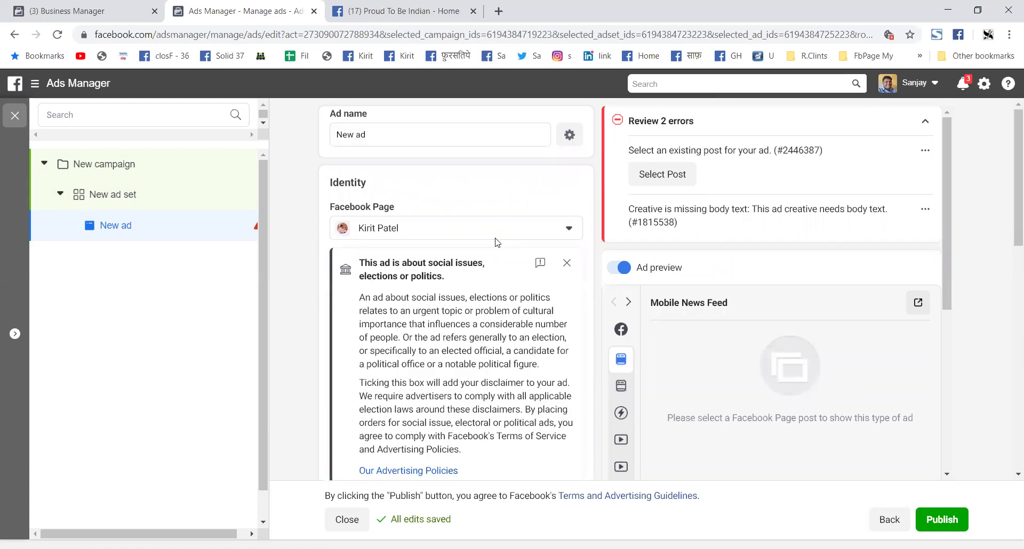
pyautogui.click(569, 229)
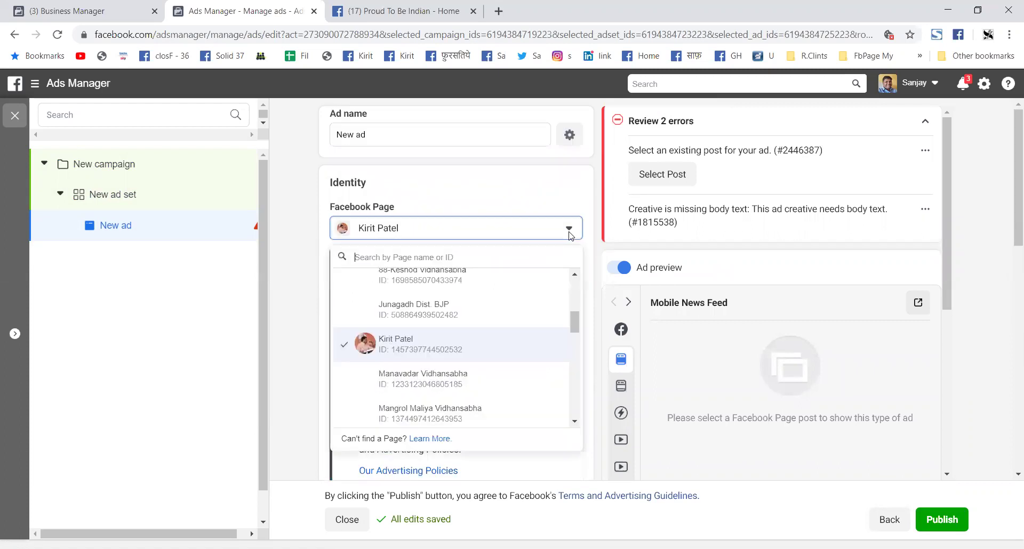
pyautogui.click(419, 343)
# Step: Scroll through the ad's Ad setup, Ad creative and Tracking sections
pyautogui.scroll(-2, 447, 328)
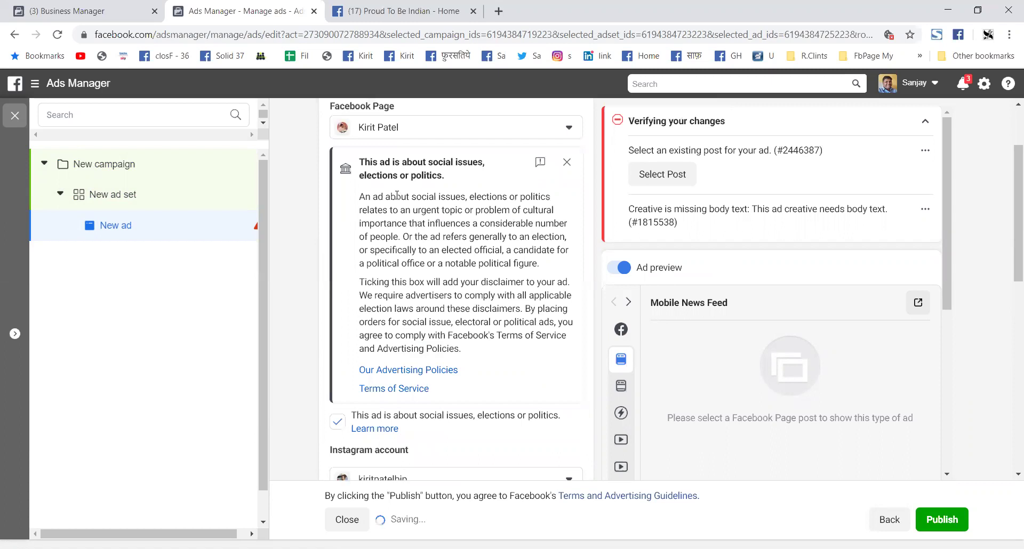
pyautogui.scroll(-1, 405, 192)
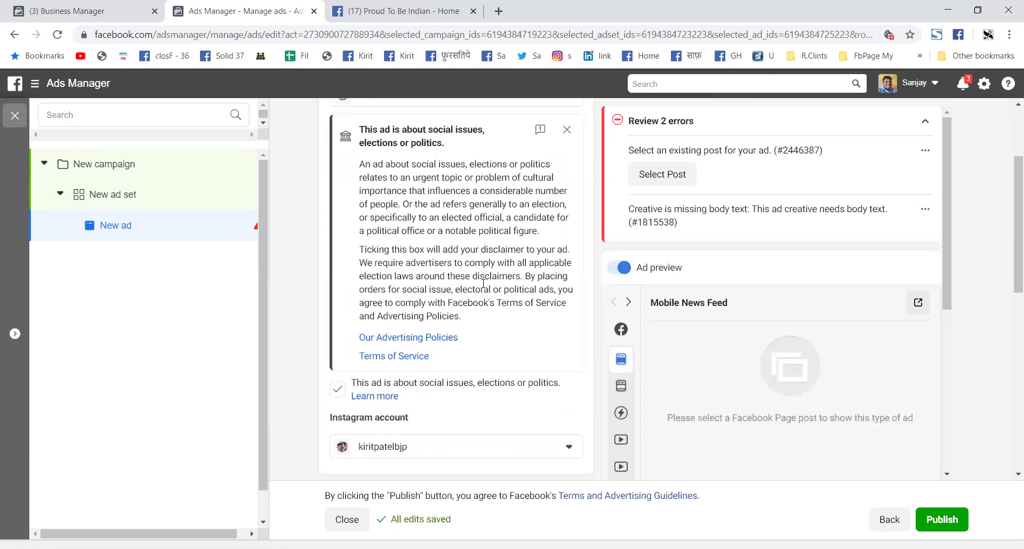
pyautogui.scroll(-1, 490, 291)
pyautogui.scroll(-5, 499, 297)
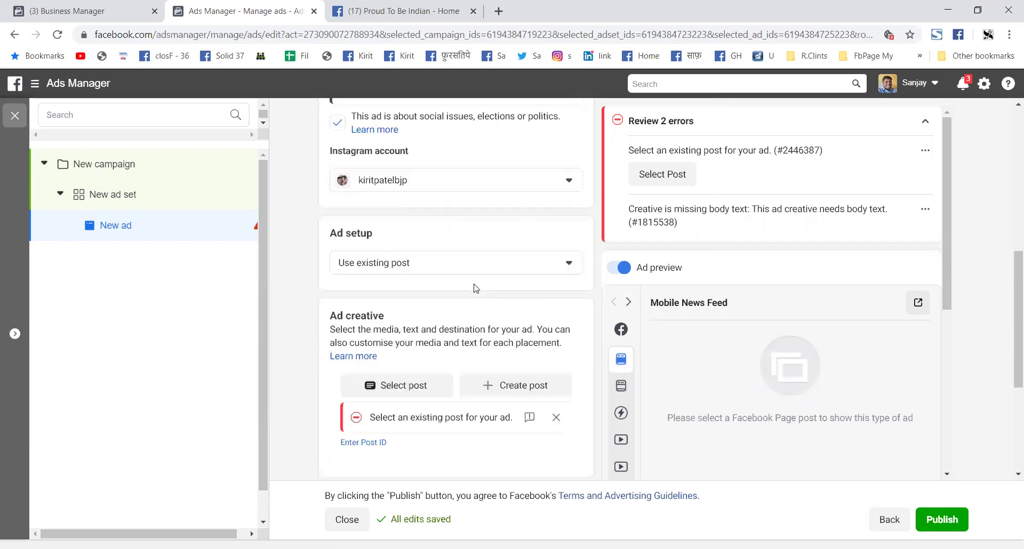
pyautogui.scroll(-1, 457, 289)
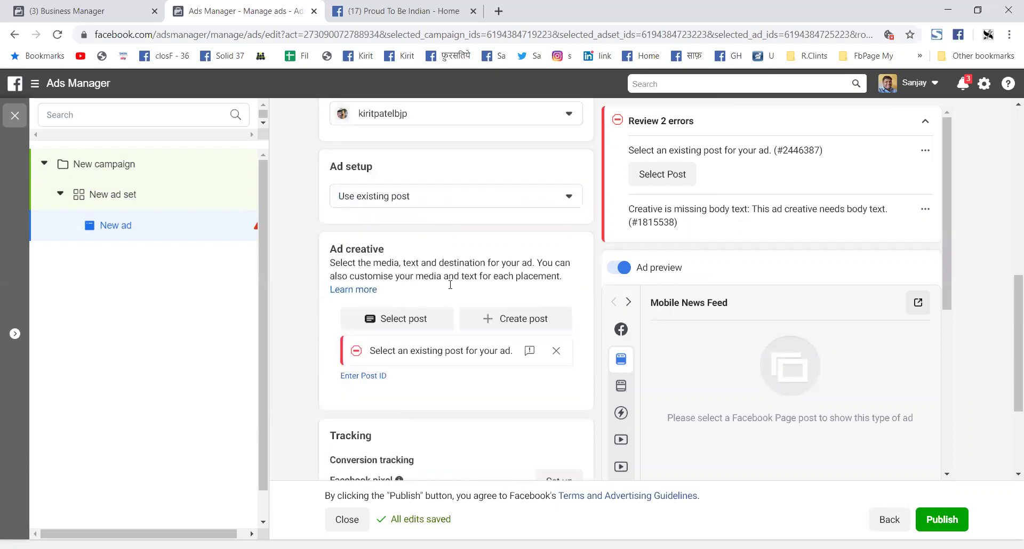
pyautogui.scroll(-1, 450, 284)
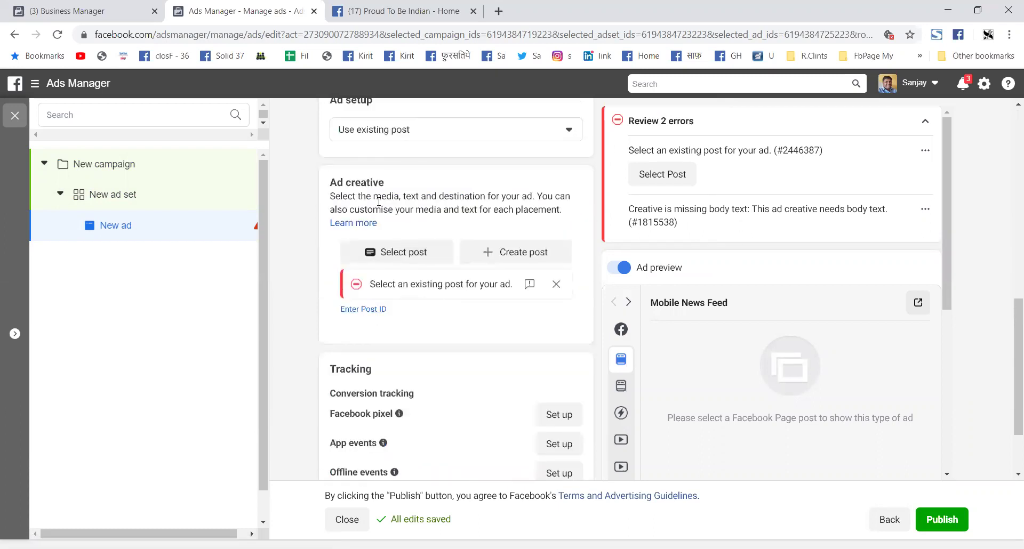
pyautogui.scroll(-2, 708, 377)
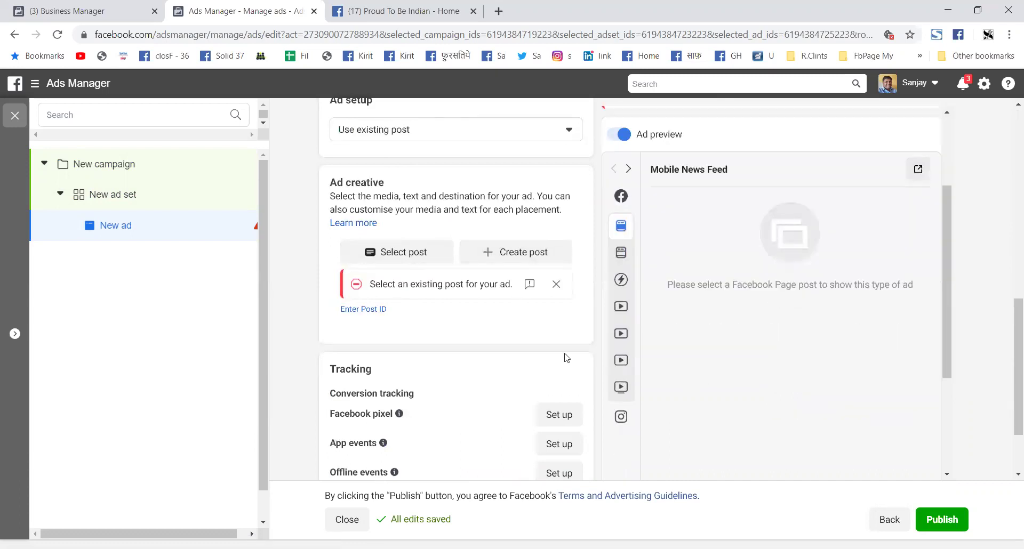
pyautogui.moveTo(620, 287)
pyautogui.scroll(-2, 408, 369)
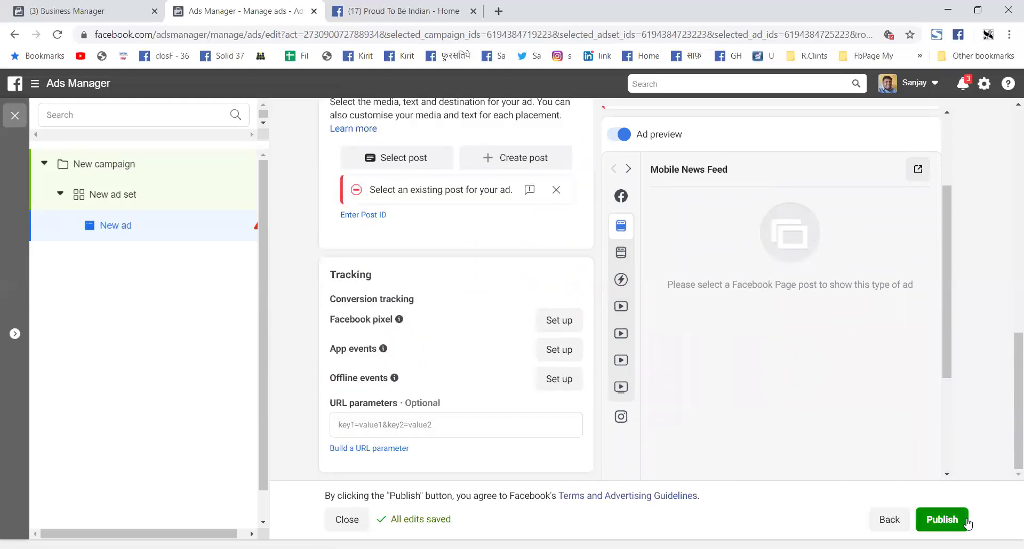
# Step: Go back to the ad set settings and open the business tools menu
pyautogui.click(880, 521)
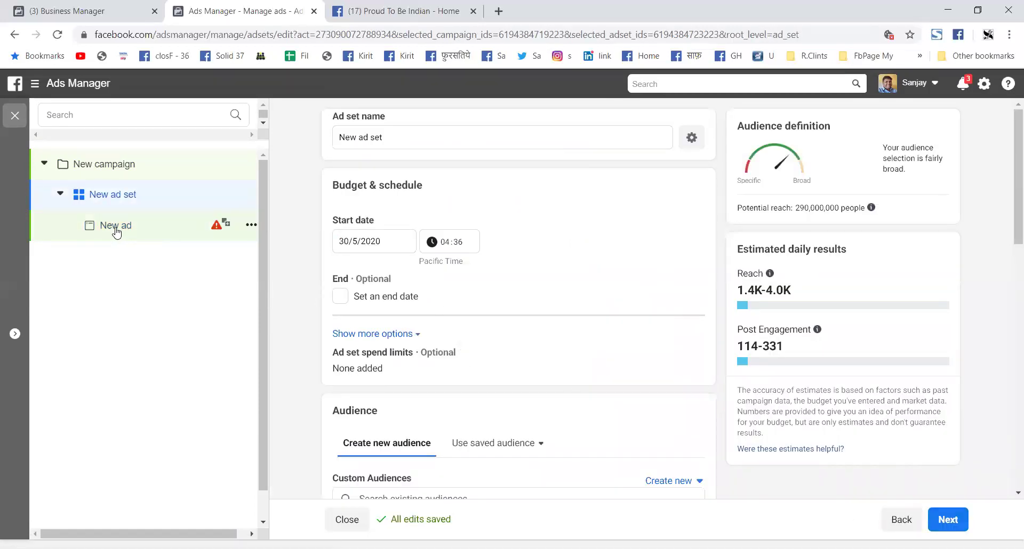
pyautogui.click(64, 86)
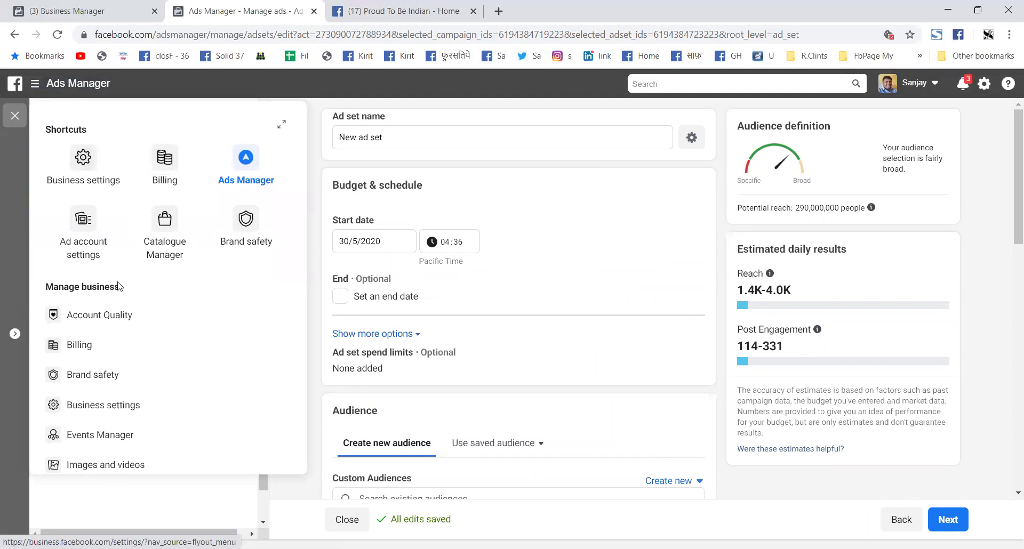
# Step: Go to Audiences under the Advertise group of the business tools menu
pyautogui.scroll(-2, 122, 309)
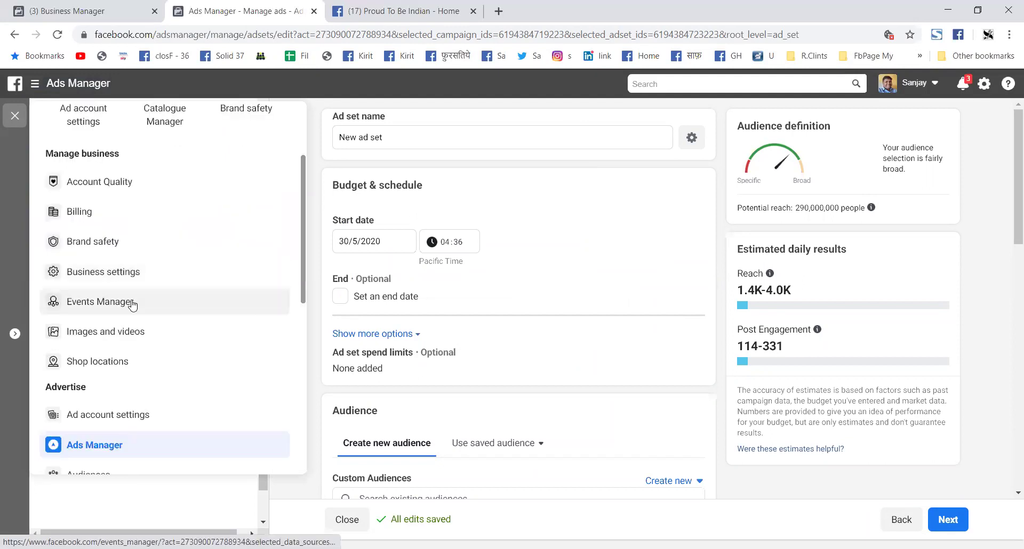
pyautogui.scroll(-3, 132, 303)
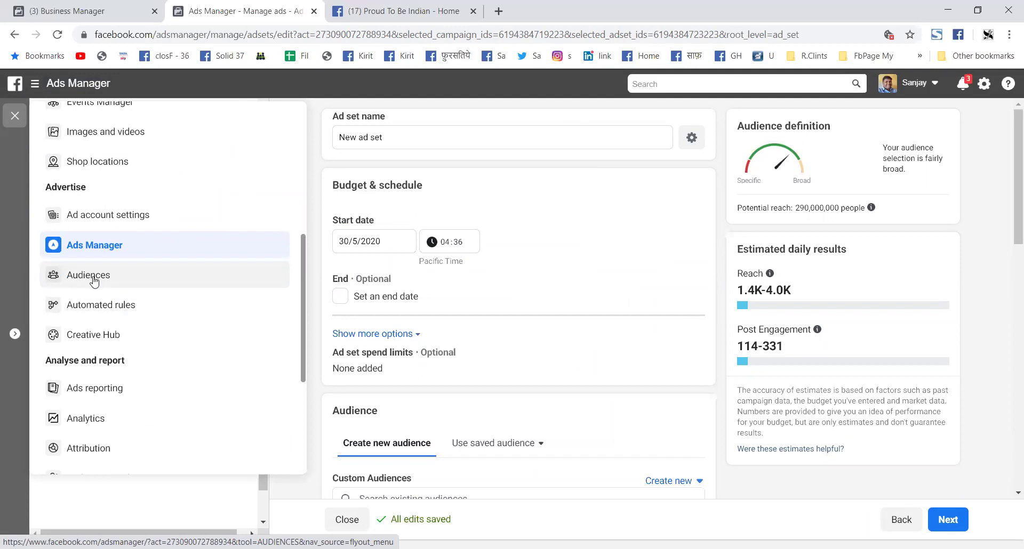
pyautogui.click(94, 280)
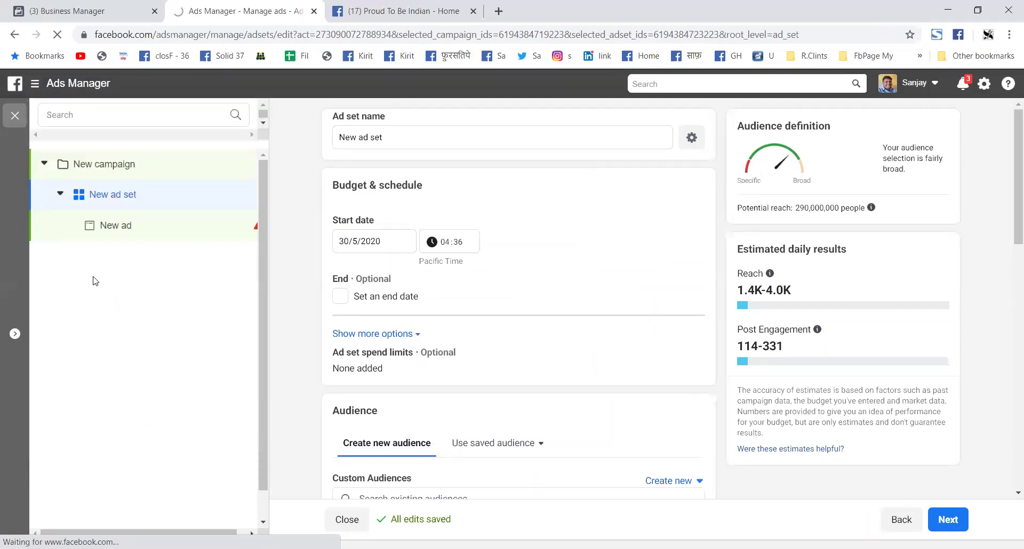
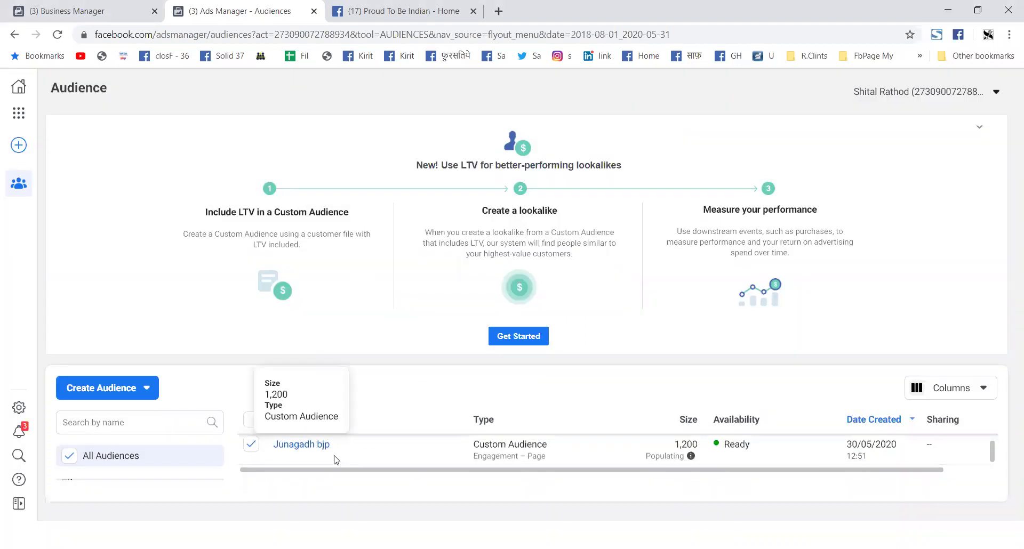
# Step: Reload the Ads Manager Audiences page showing the Junagadh bjp custom audience
pyautogui.click(58, 35)
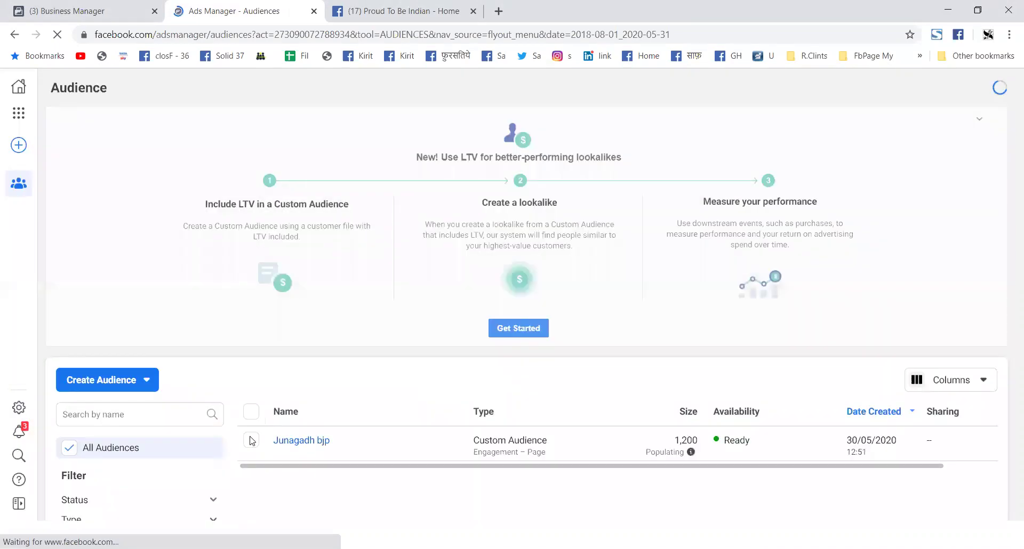
# Step: Select the Junagadh bjp audience and confirm its permanent deletion
pyautogui.click(252, 448)
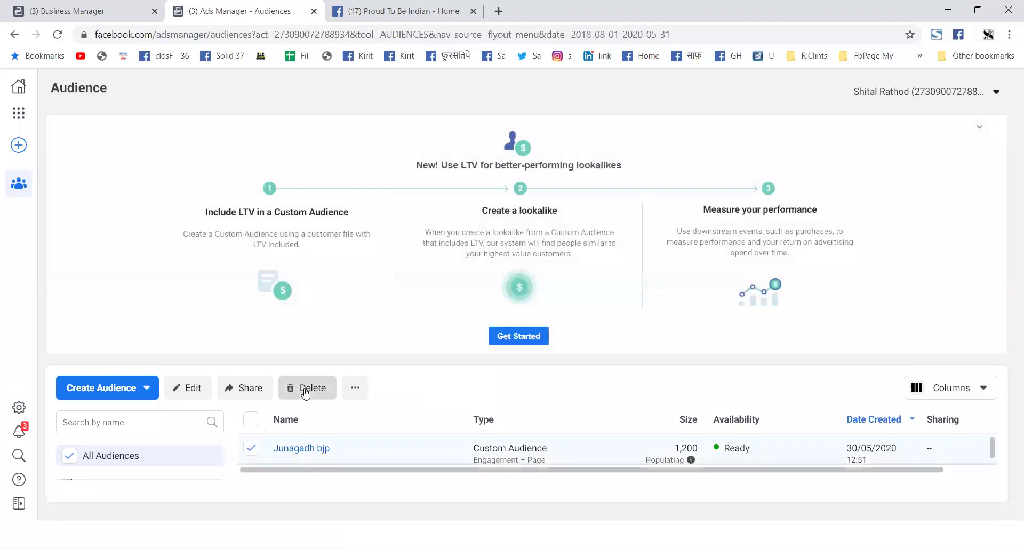
pyautogui.click(305, 393)
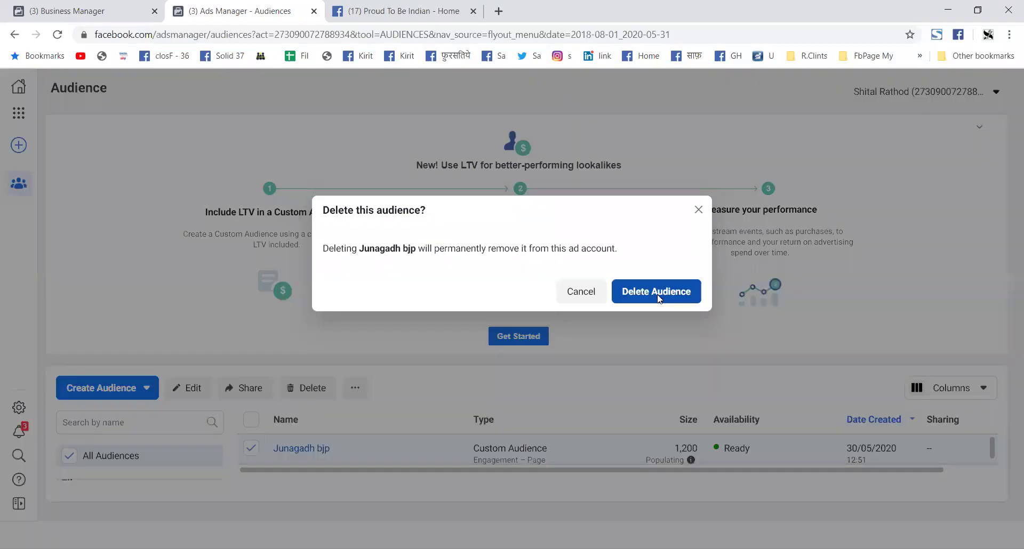
pyautogui.click(659, 298)
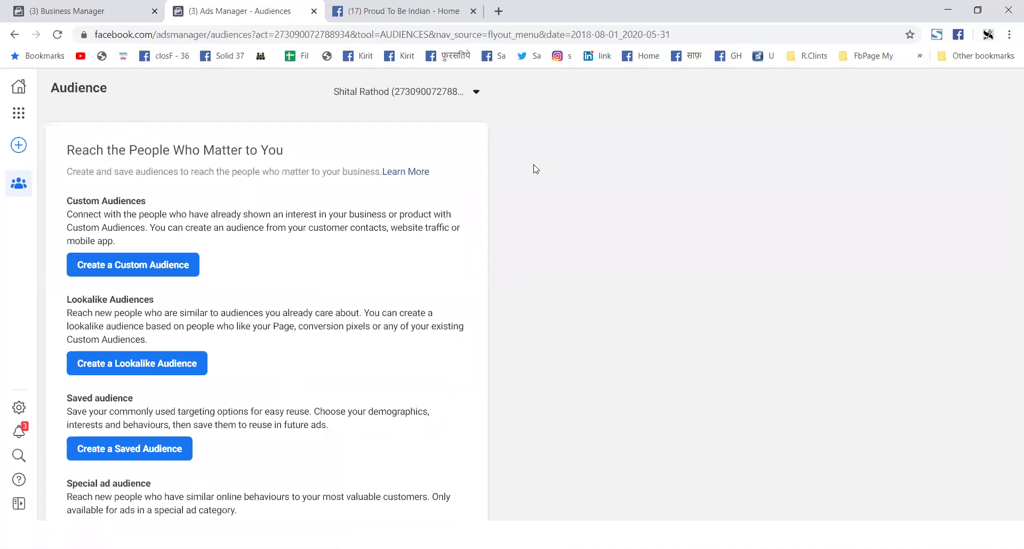
pyautogui.click(476, 93)
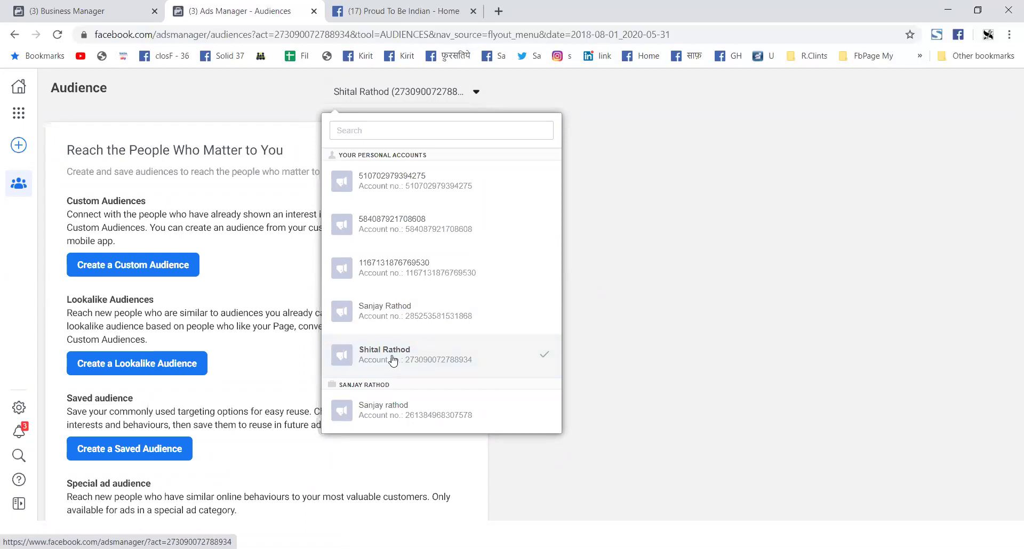
pyautogui.click(614, 347)
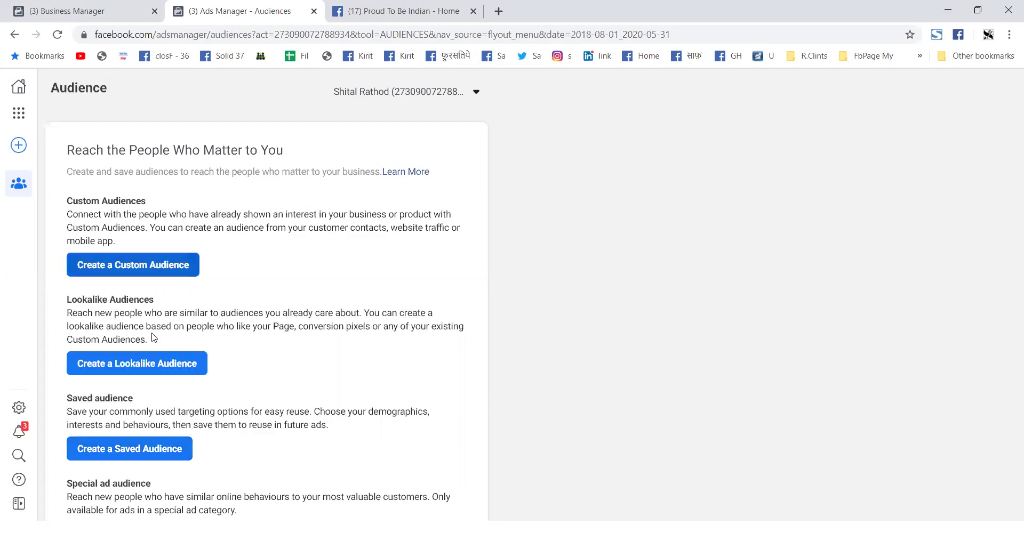
# Step: Start a new custom audience sourced from Facebook Page engagement
pyautogui.click(179, 267)
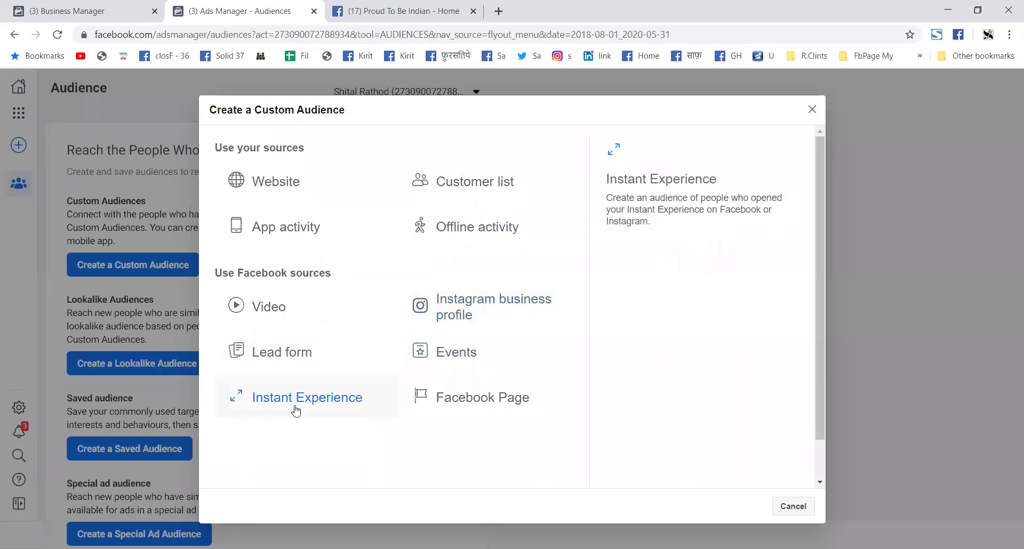
pyautogui.click(466, 404)
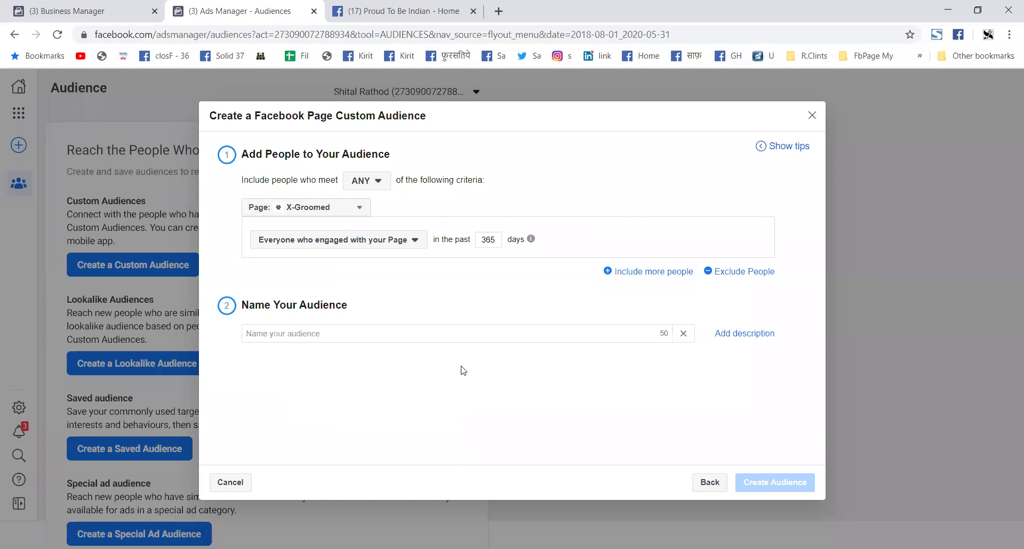
# Step: Choose the source Page whose engagers form the audience
pyautogui.click(361, 211)
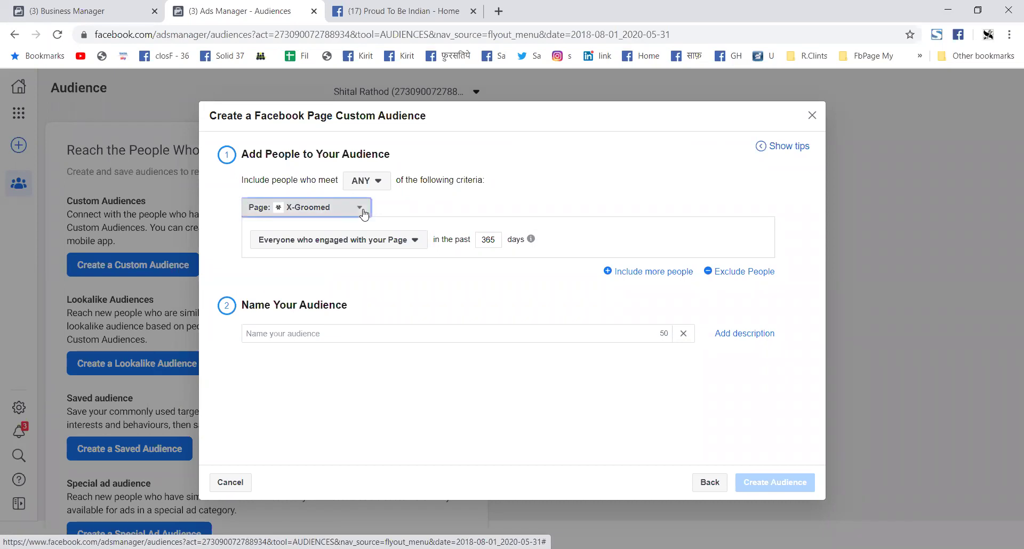
pyautogui.scroll(-7, 399, 347)
pyautogui.scroll(-8, 398, 353)
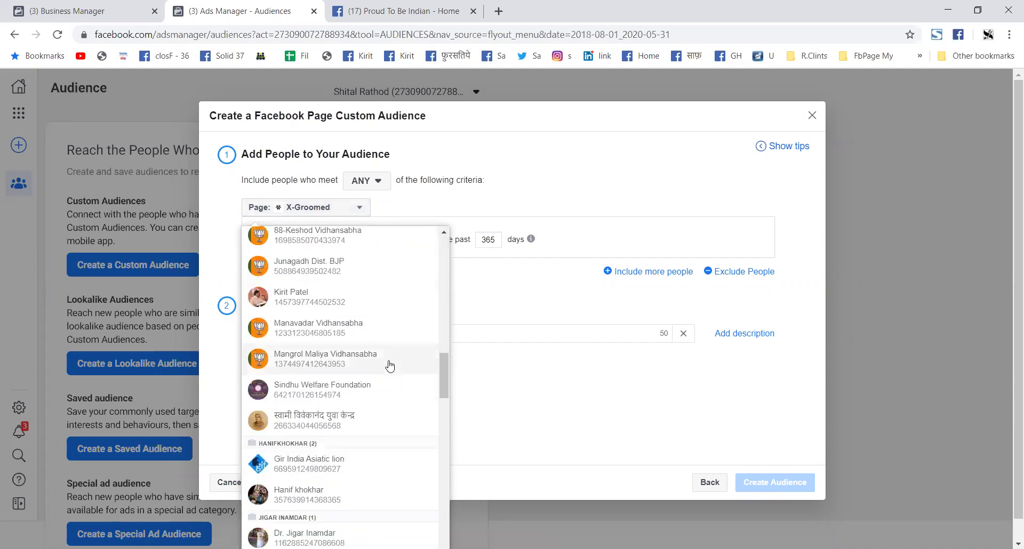
pyautogui.scroll(-5, 391, 363)
pyautogui.scroll(-7, 391, 384)
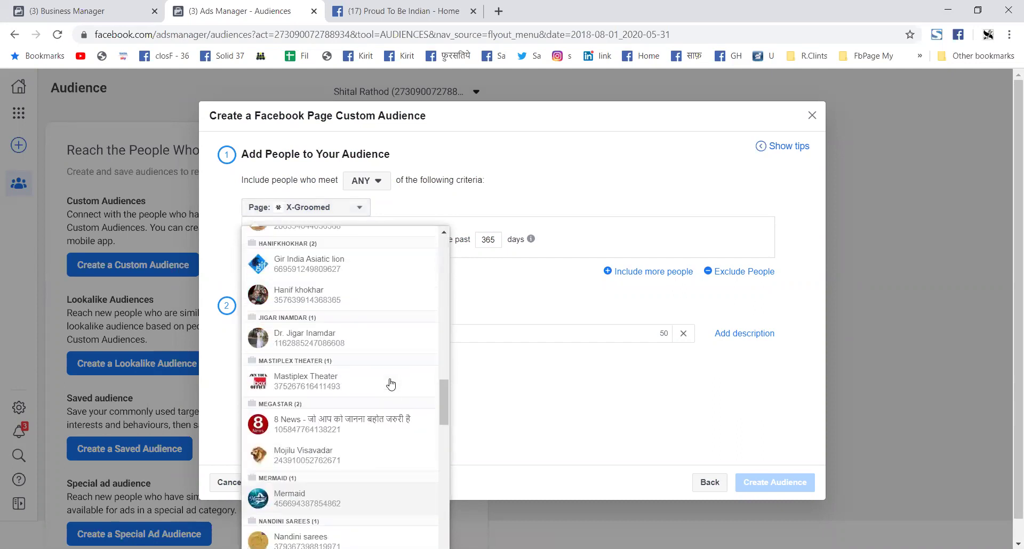
pyautogui.scroll(-8, 392, 384)
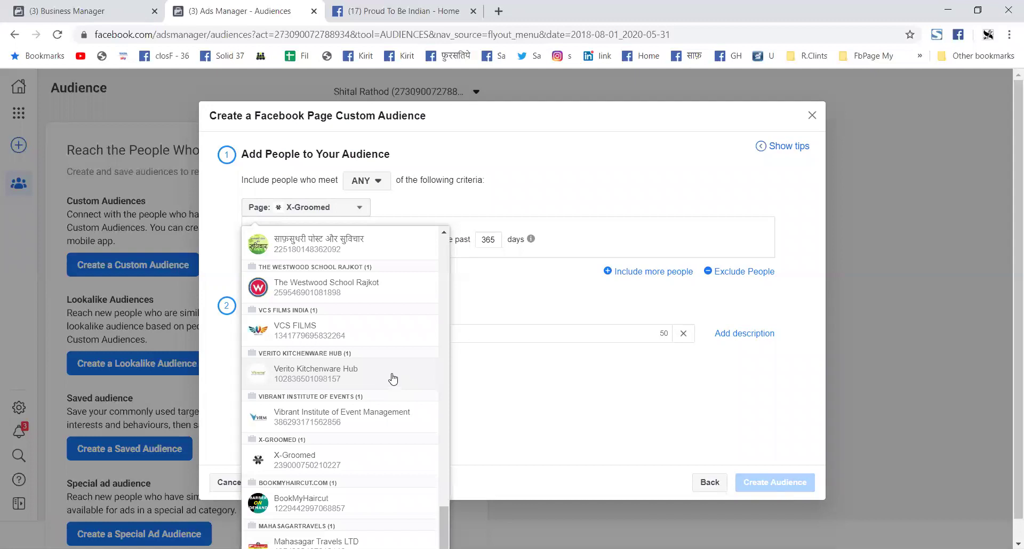
pyautogui.scroll(4, 384, 320)
pyautogui.scroll(10, 391, 296)
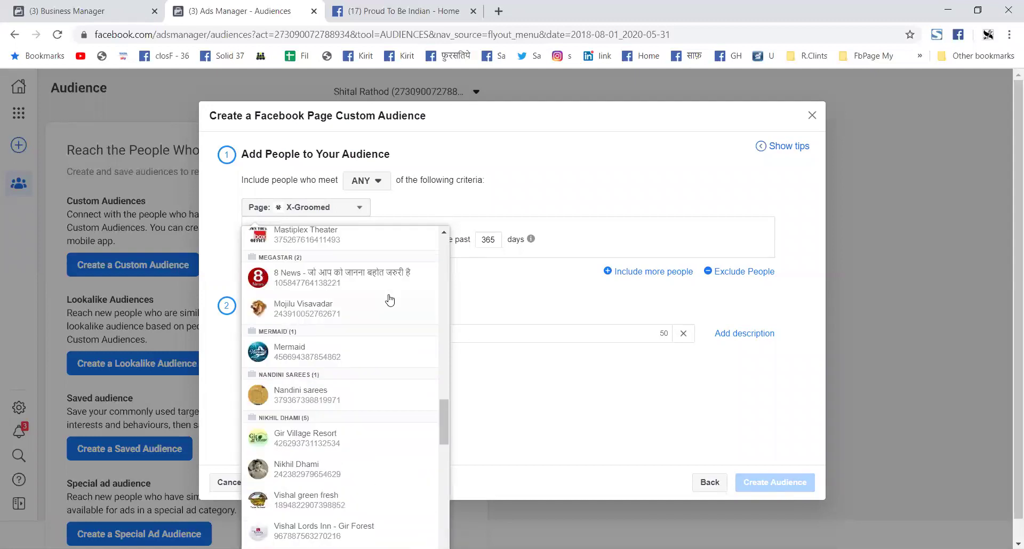
pyautogui.scroll(6, 389, 297)
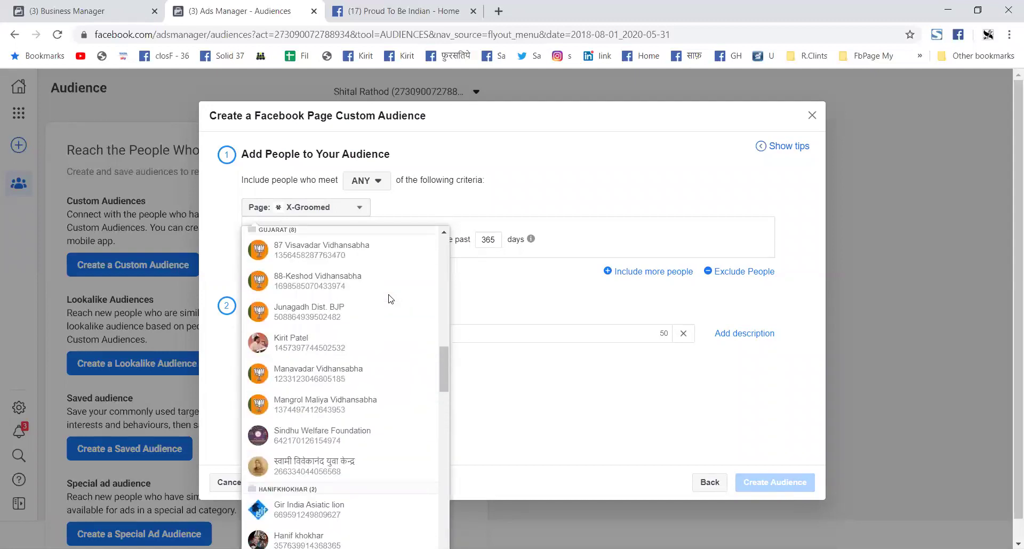
pyautogui.click(336, 352)
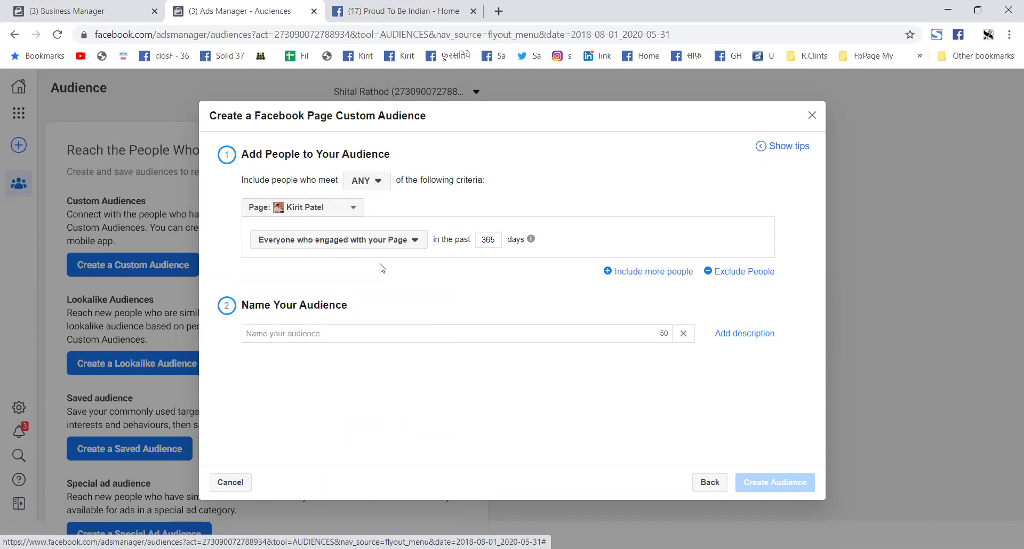
pyautogui.click(364, 330)
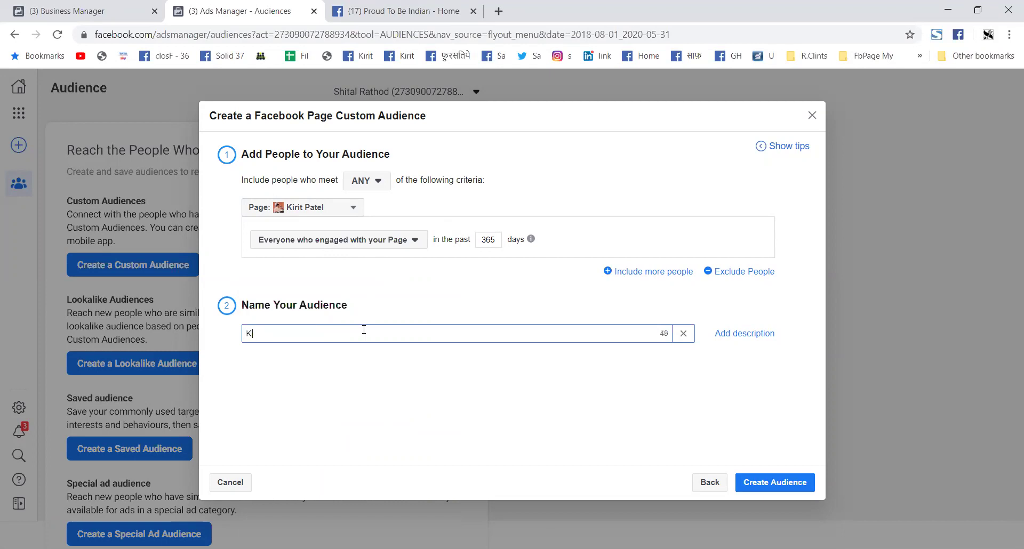
pyautogui.click(789, 487)
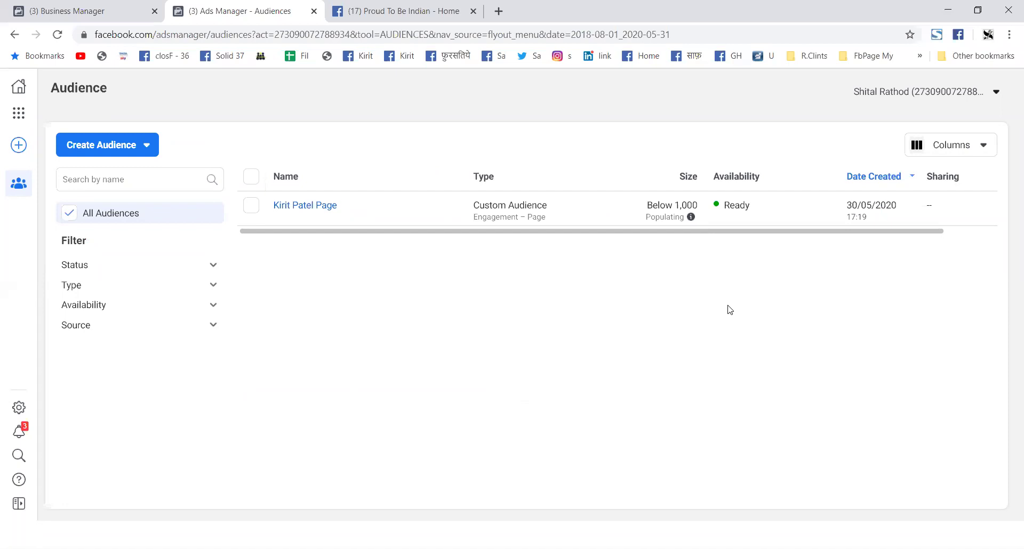
# Step: Choose Lookalike Audience from the Create Audience dropdown
pyautogui.moveTo(691, 217)
pyautogui.moveTo(308, 213)
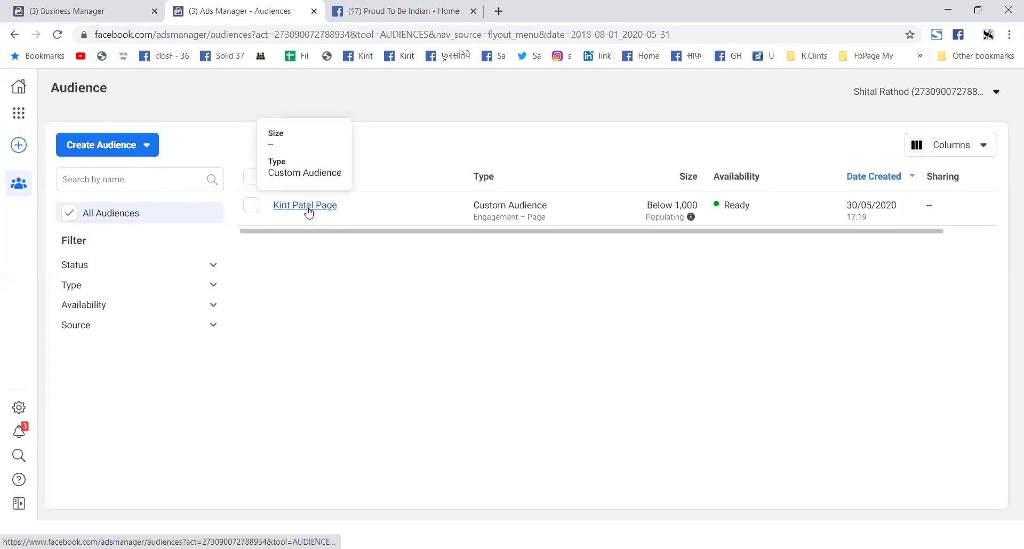
pyautogui.click(137, 151)
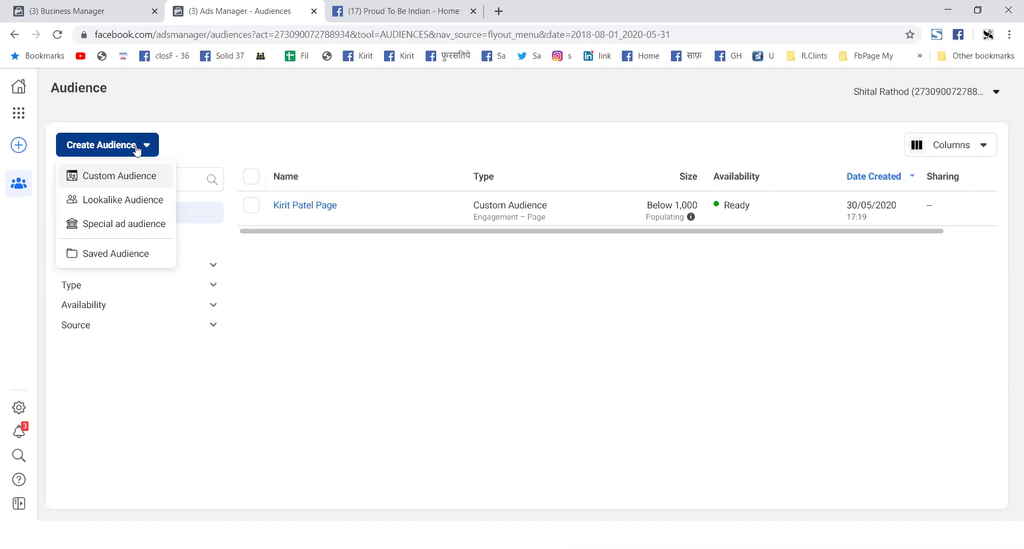
pyautogui.click(130, 201)
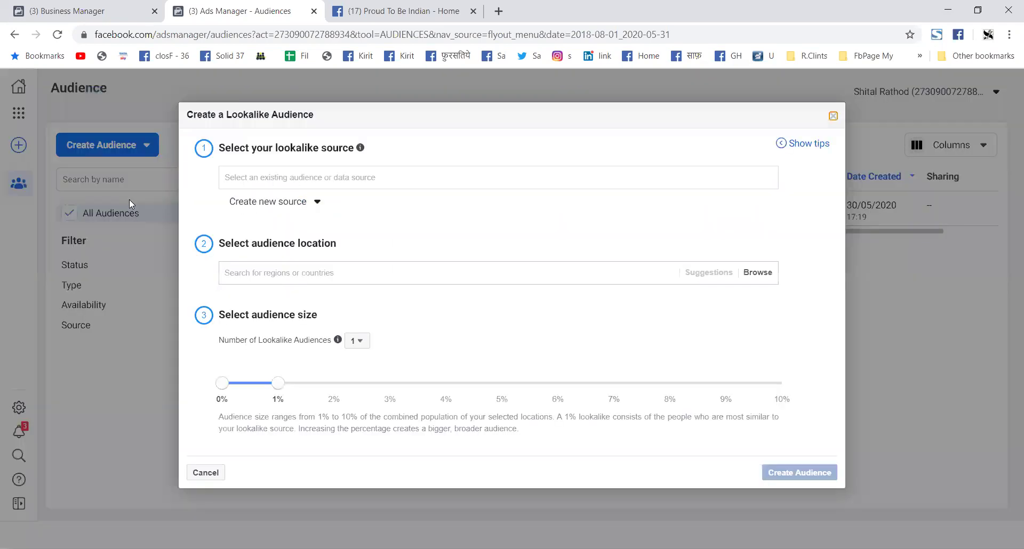
pyautogui.click(261, 177)
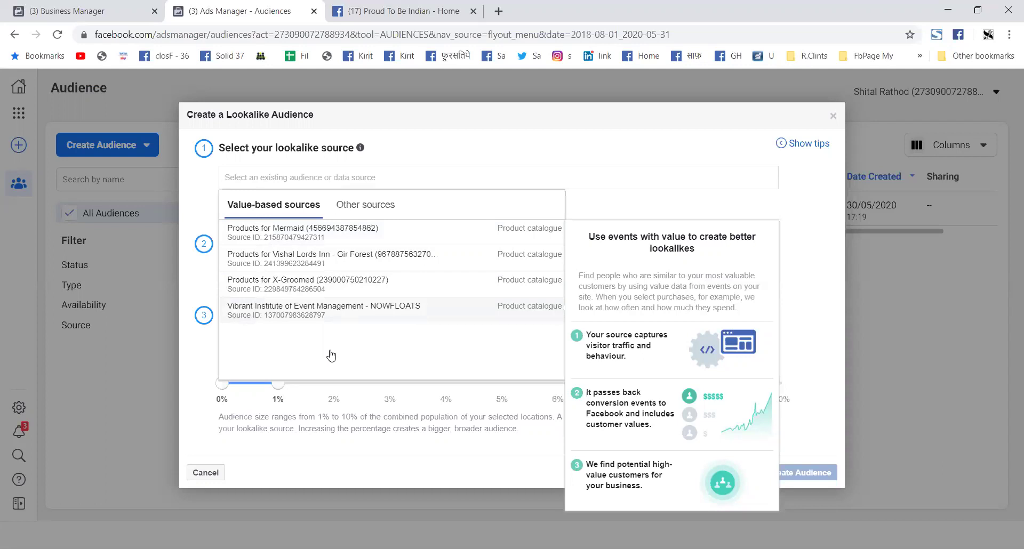
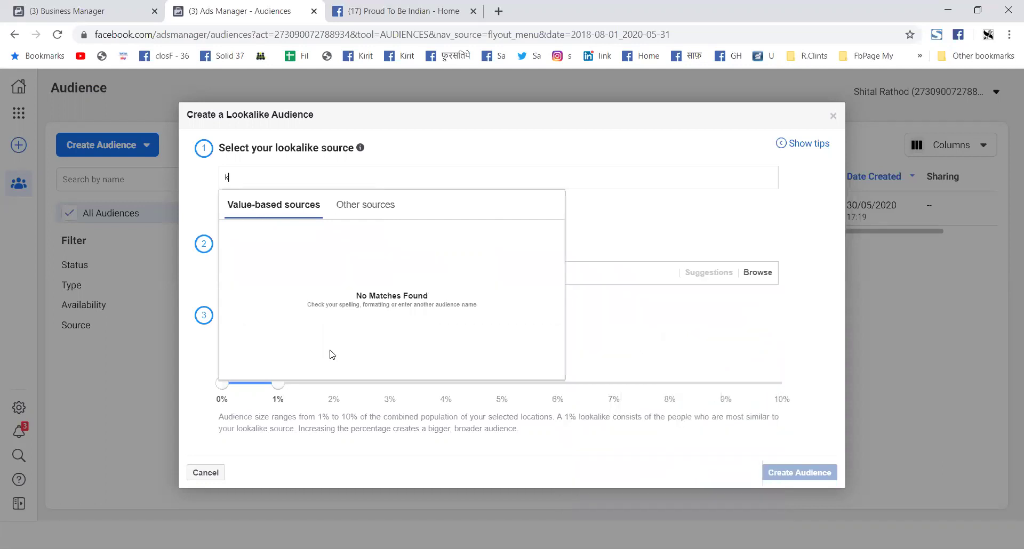
pyautogui.click(365, 208)
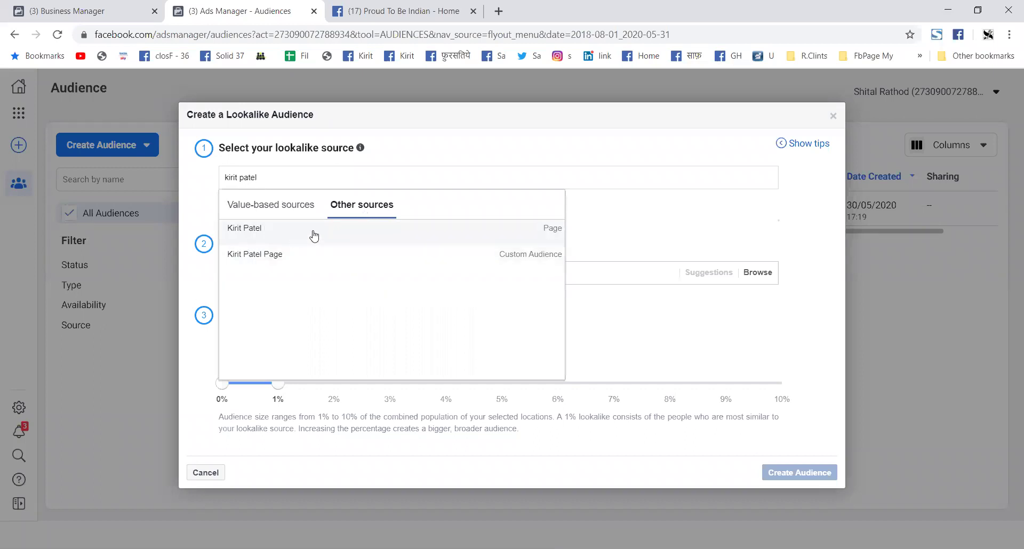
pyautogui.click(321, 267)
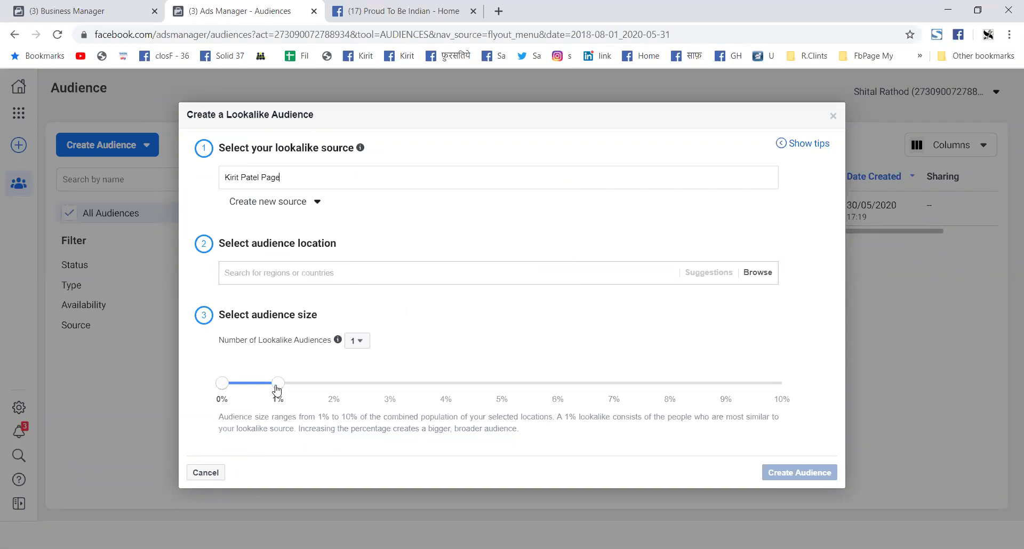
# Step: Set the lookalike size to 10% with India as location, and create it
pyautogui.moveTo(277, 392); pyautogui.dragTo(808, 400)
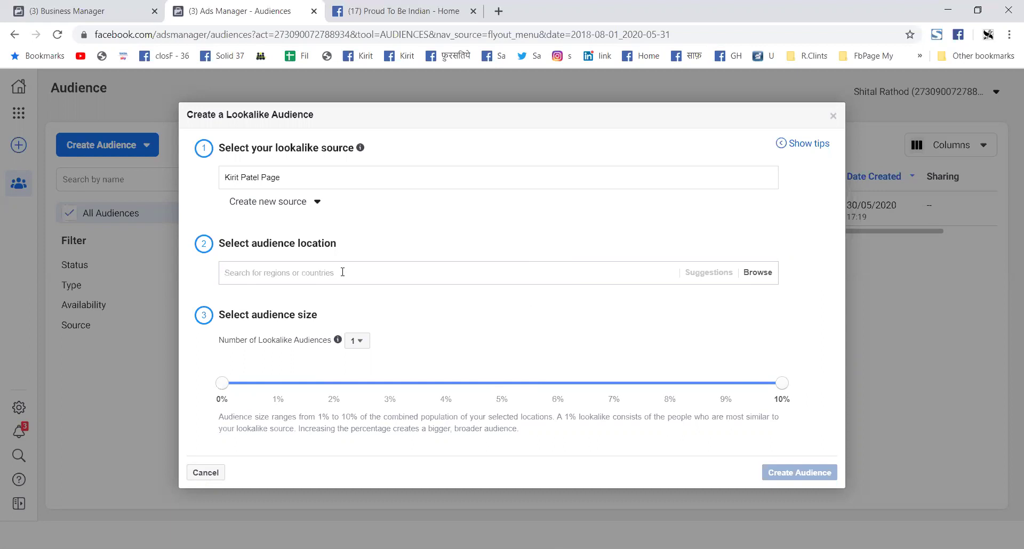
pyautogui.click(342, 272)
pyautogui.write('In')
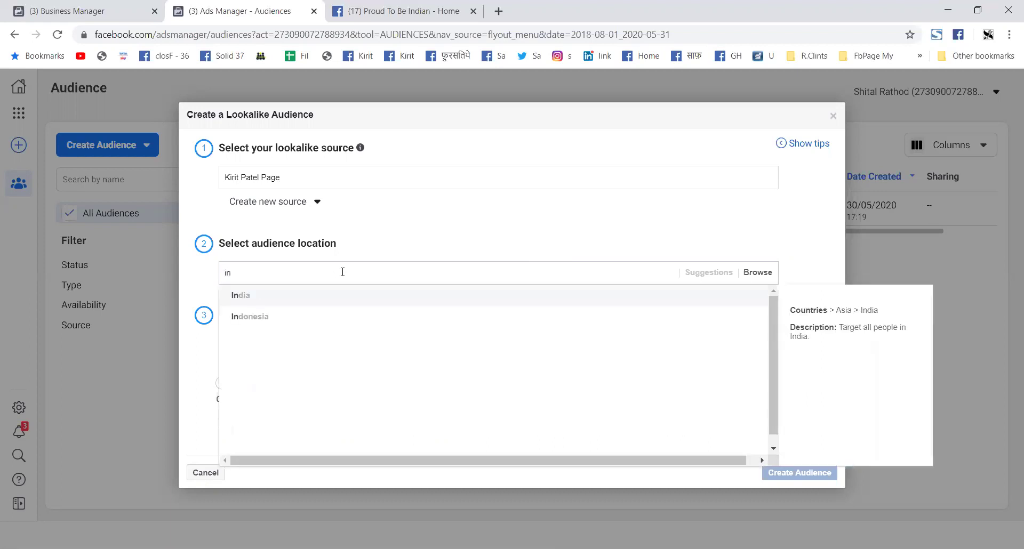
pyautogui.click(314, 297)
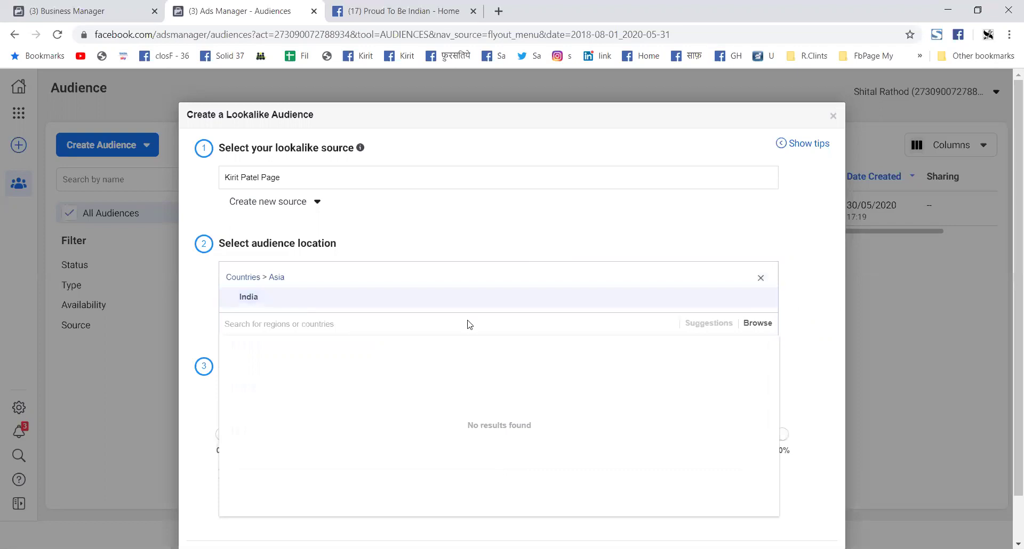
pyautogui.click(825, 375)
pyautogui.scroll(-2, 747, 369)
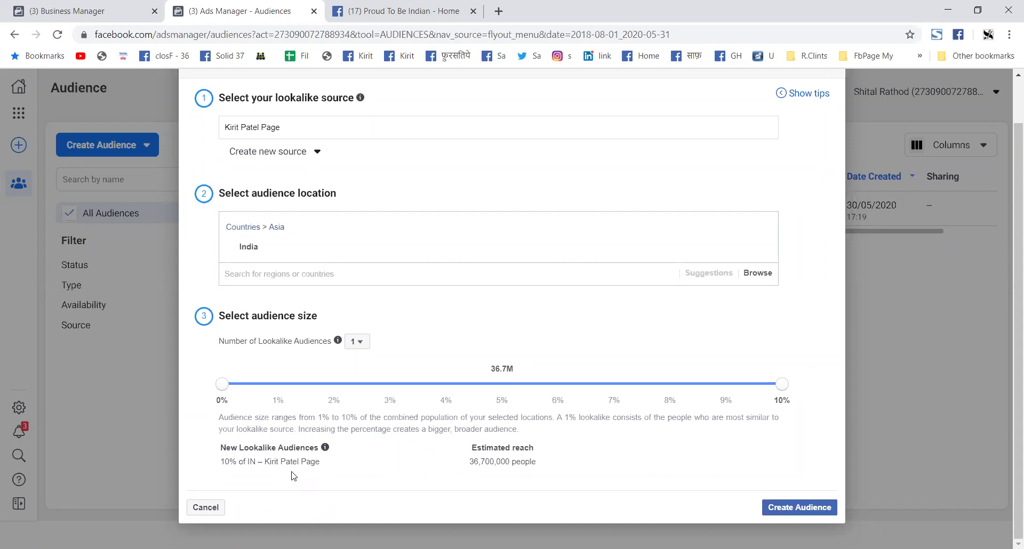
pyautogui.click(814, 515)
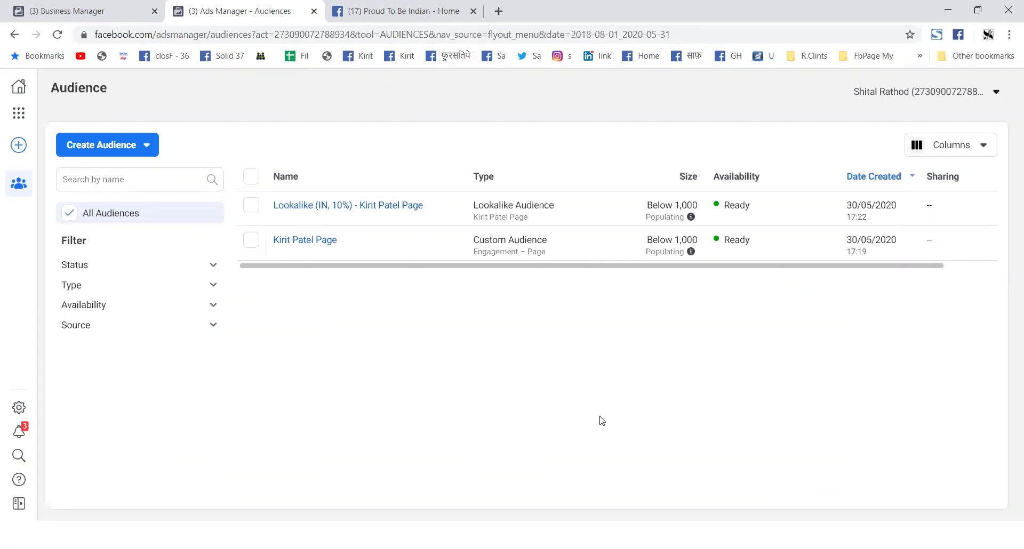
# Step: Bring up the context menu for the page's bookmark
pyautogui.rightClick(408, 59)
# Step: Open the page bookmark in a new tab and scroll to the video post
pyautogui.click(444, 65)
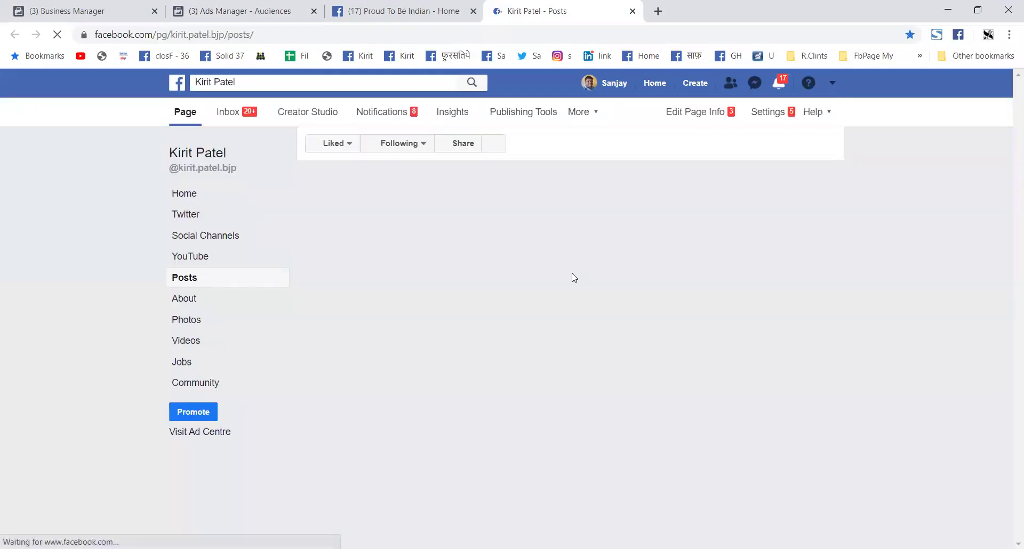
pyautogui.scroll(-1, 574, 280)
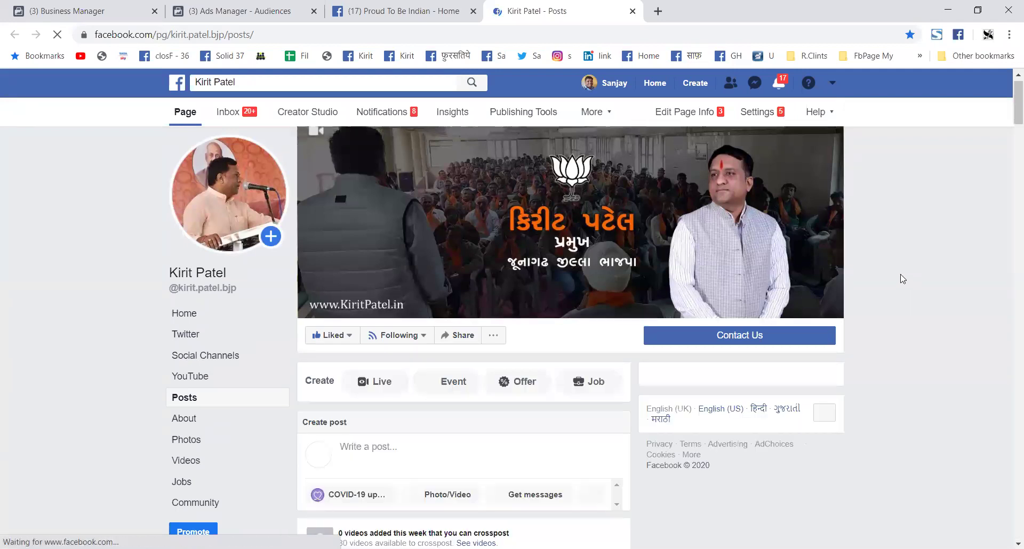
pyautogui.scroll(-2, 516, 348)
pyautogui.scroll(-5, 501, 345)
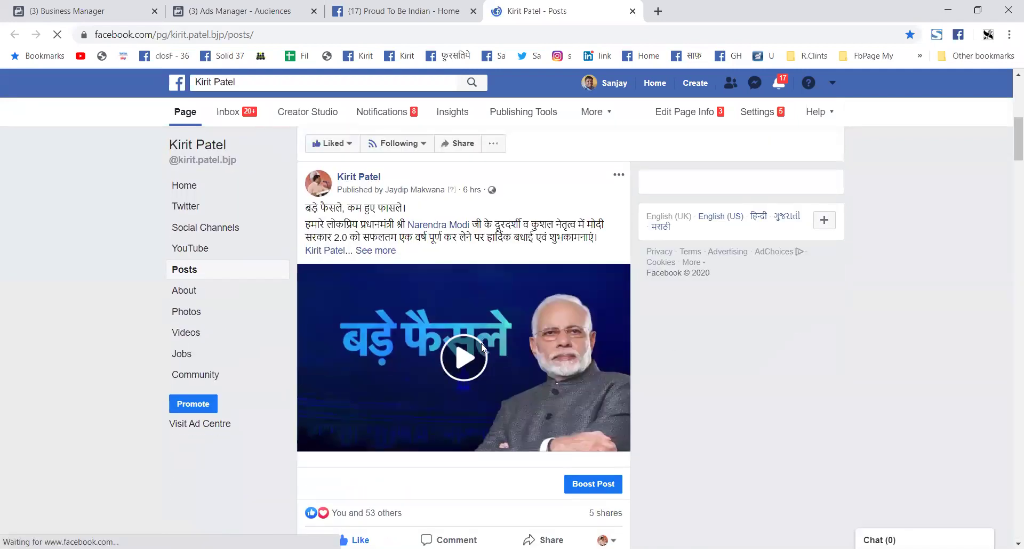
pyautogui.scroll(-2, 474, 348)
pyautogui.scroll(-1, 472, 348)
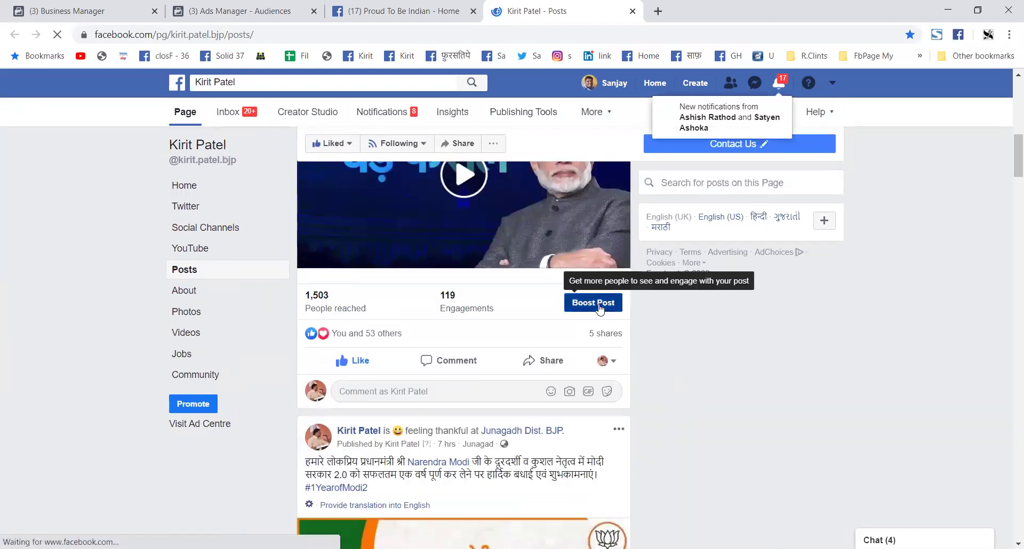
# Step: Start a Boost Post for the video and scroll to its Audience section
pyautogui.click(599, 308)
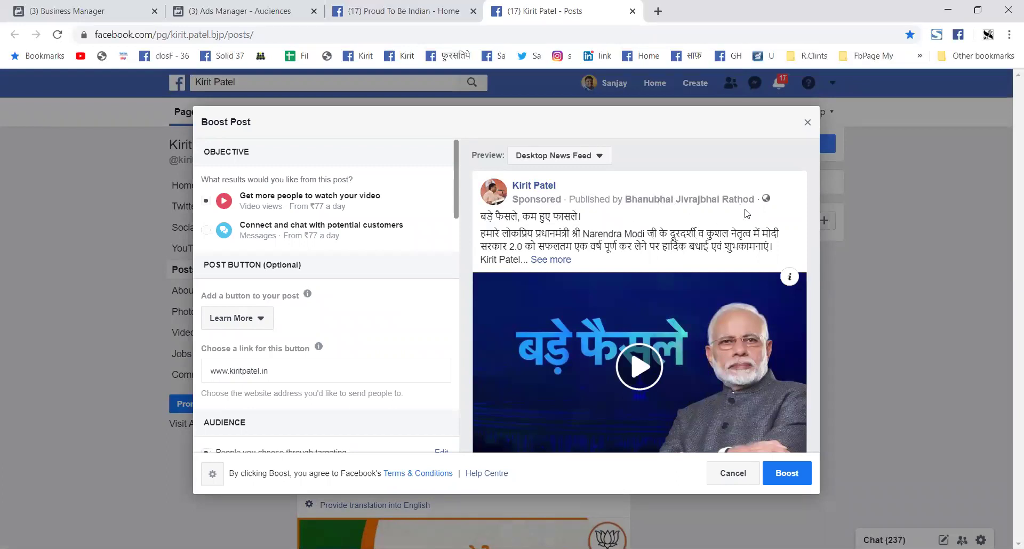
pyautogui.scroll(-3, 530, 233)
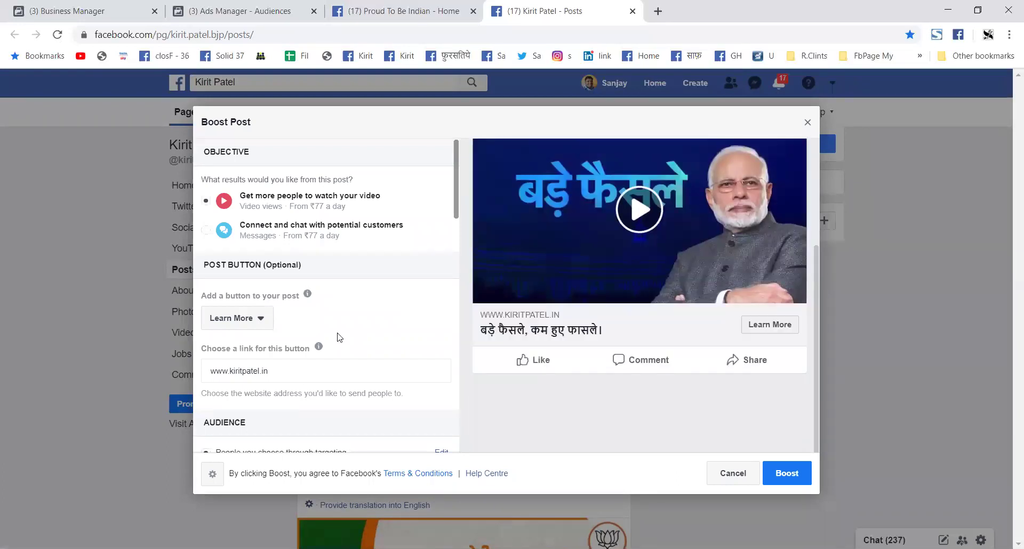
pyautogui.scroll(-1, 300, 335)
pyautogui.scroll(-3, 300, 335)
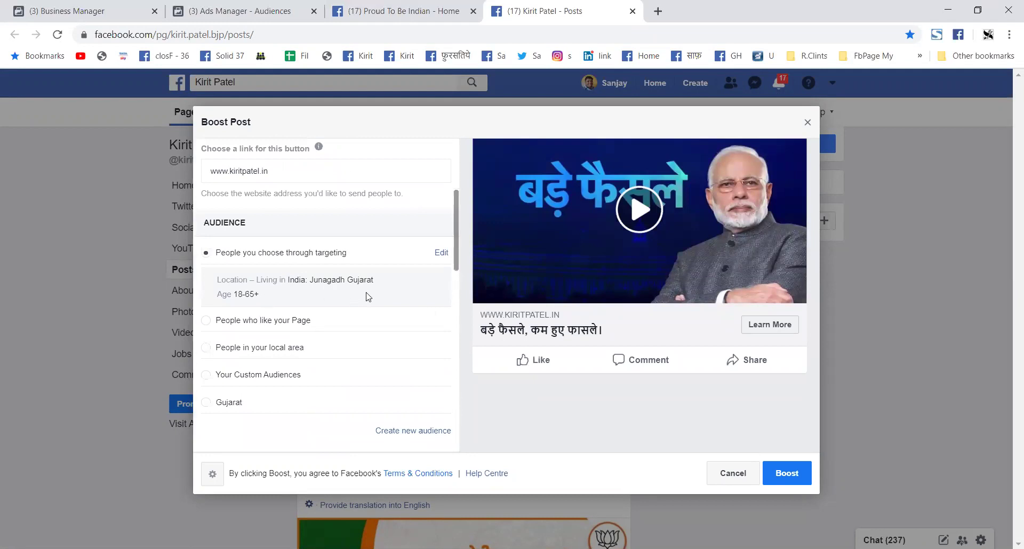
pyautogui.scroll(-1, 331, 357)
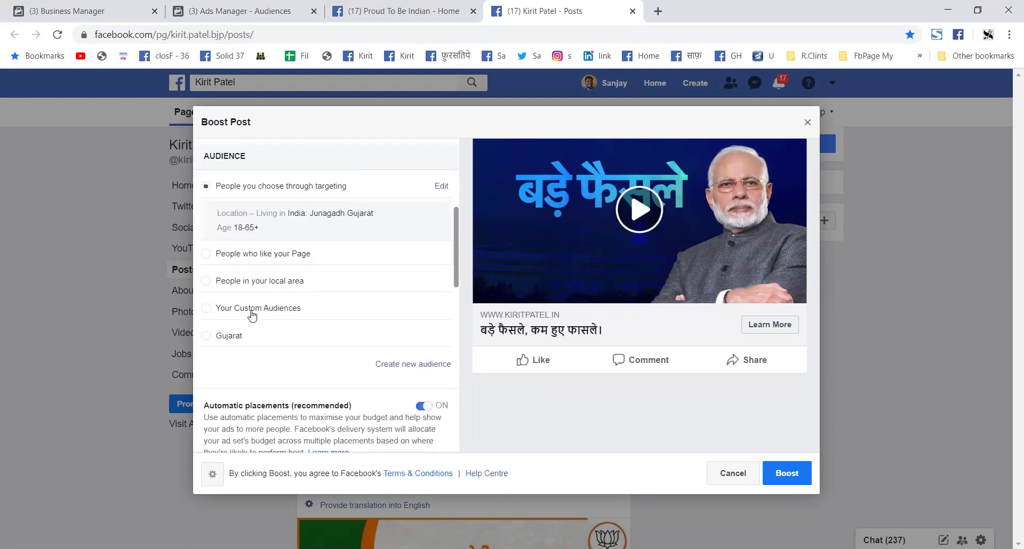
# Step: Target the boost at Your Custom Audiences, ticking the Page Engagement audience
pyautogui.click(252, 309)
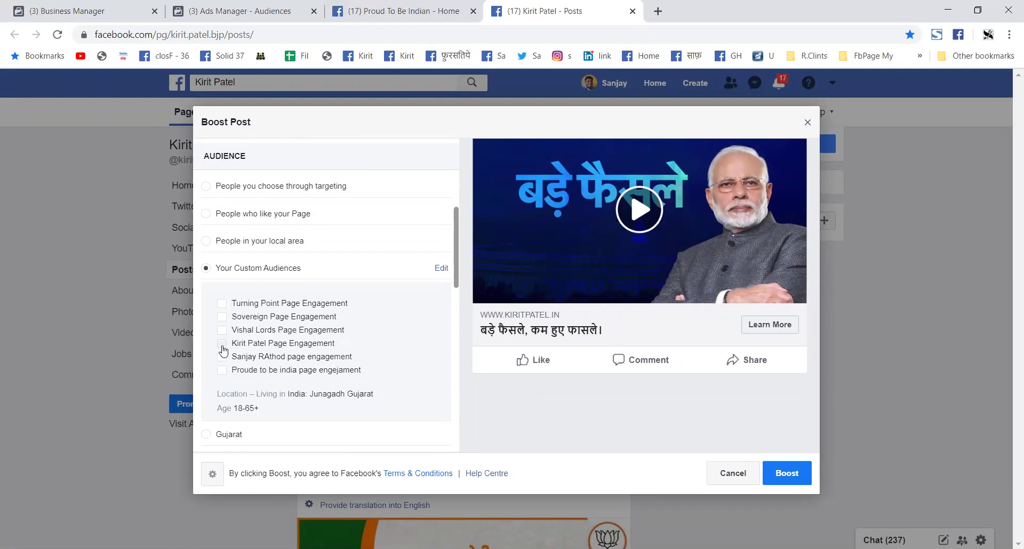
pyautogui.click(222, 346)
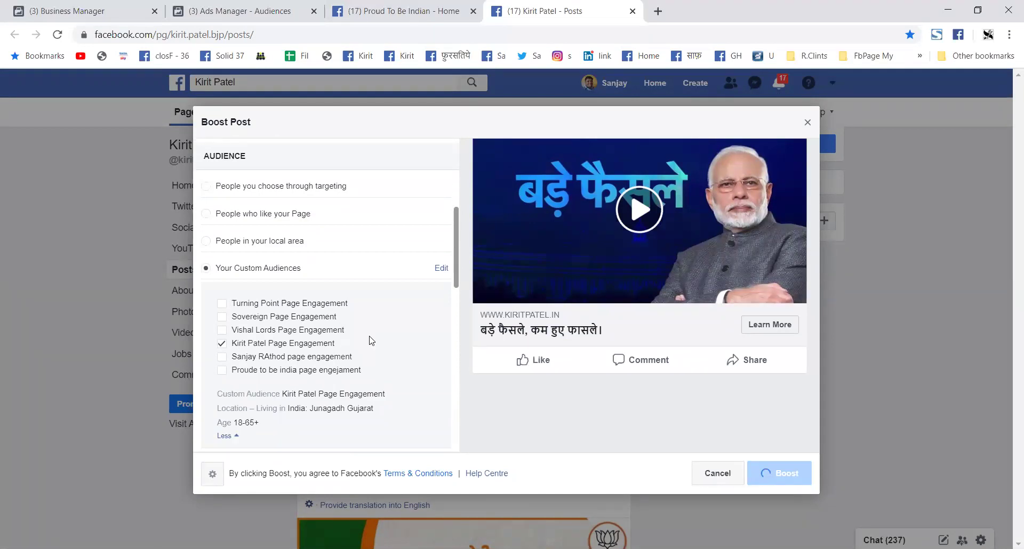
pyautogui.scroll(-1, 372, 341)
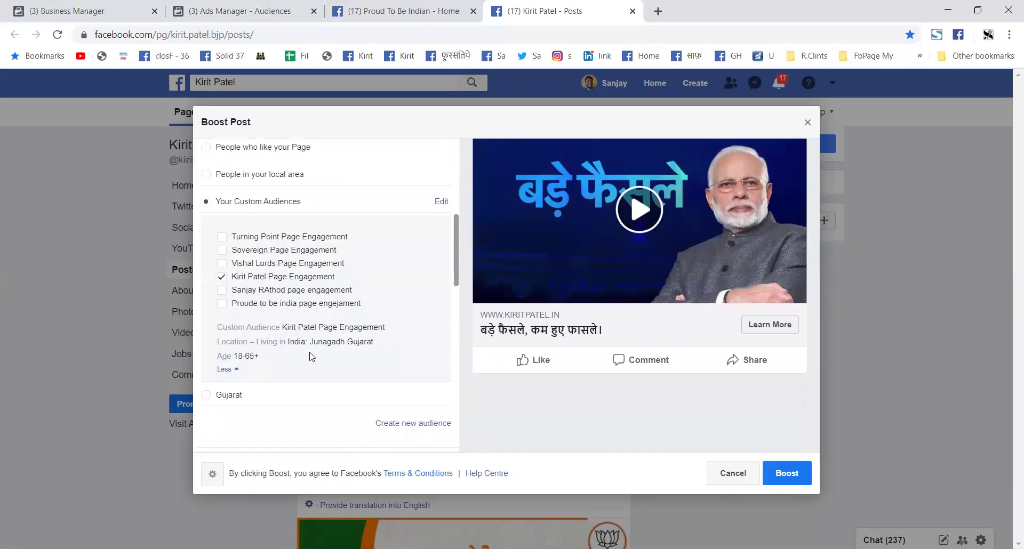
pyautogui.scroll(-1, 312, 357)
pyautogui.scroll(-3, 331, 320)
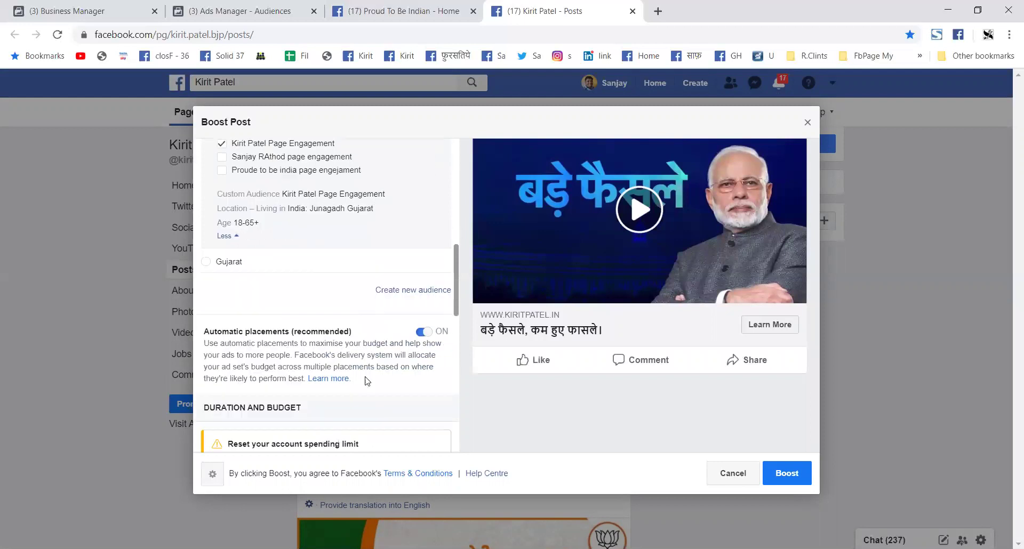
pyautogui.scroll(-3, 373, 368)
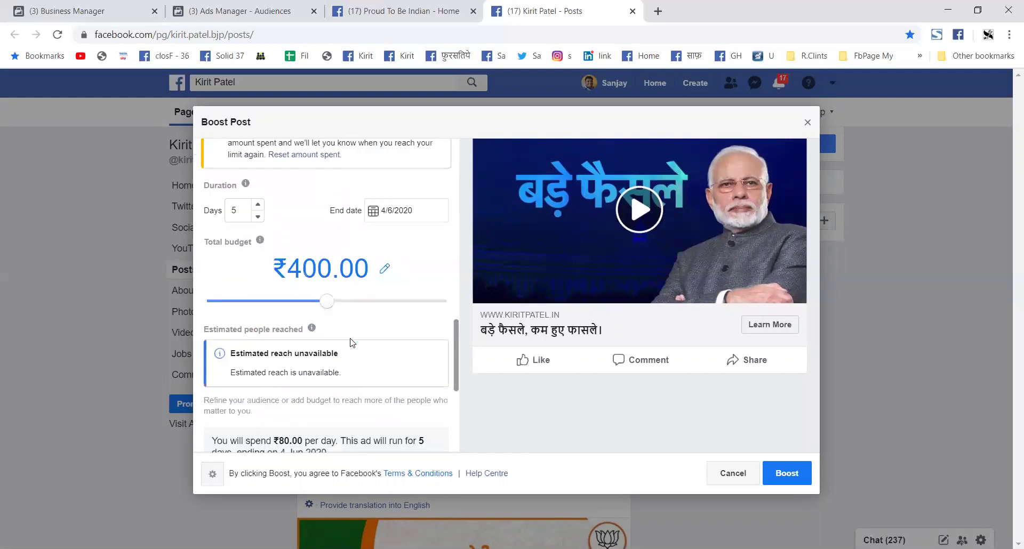
# Step: Set the boost duration to 1 day, ending 31/5/2020
pyautogui.click(253, 215)
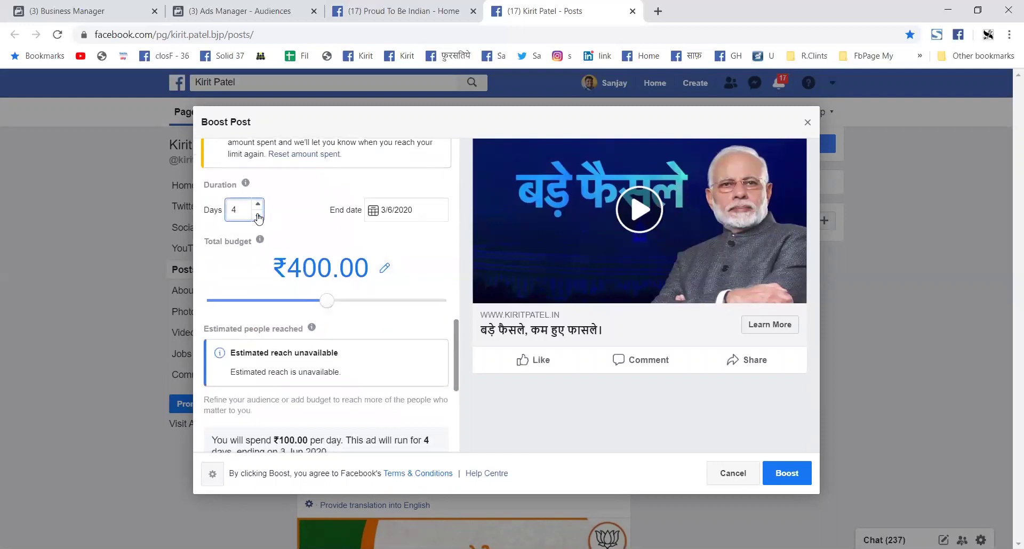
pyautogui.doubleClick(253, 215)
pyautogui.moveTo(250, 260); pyautogui.dragTo(202, 262)
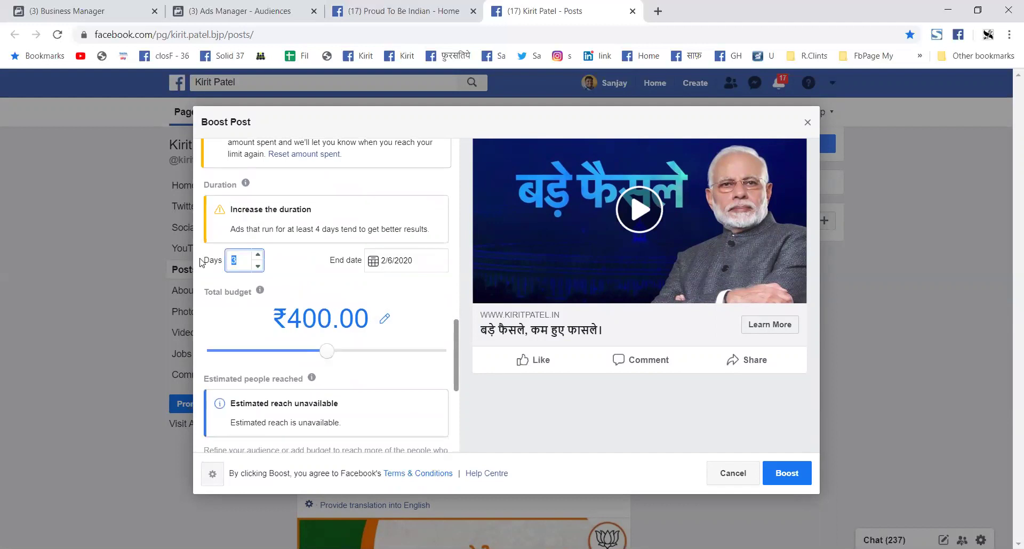
pyautogui.write('1')
pyautogui.scroll(-1, 327, 300)
pyautogui.scroll(-1, 328, 301)
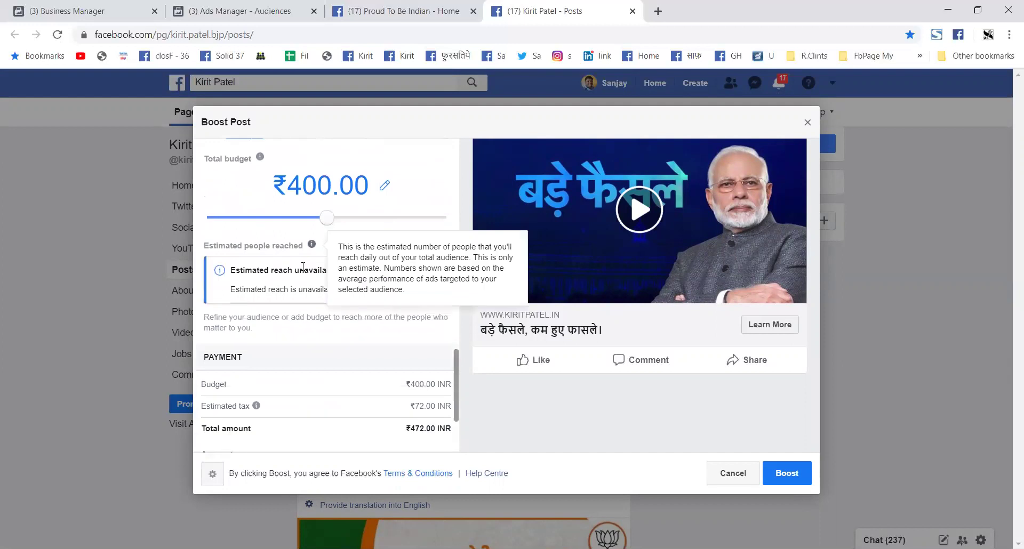
# Step: Change the total budget from ₹400 to ₹50, totalling ₹59.00 with tax
pyautogui.click(386, 187)
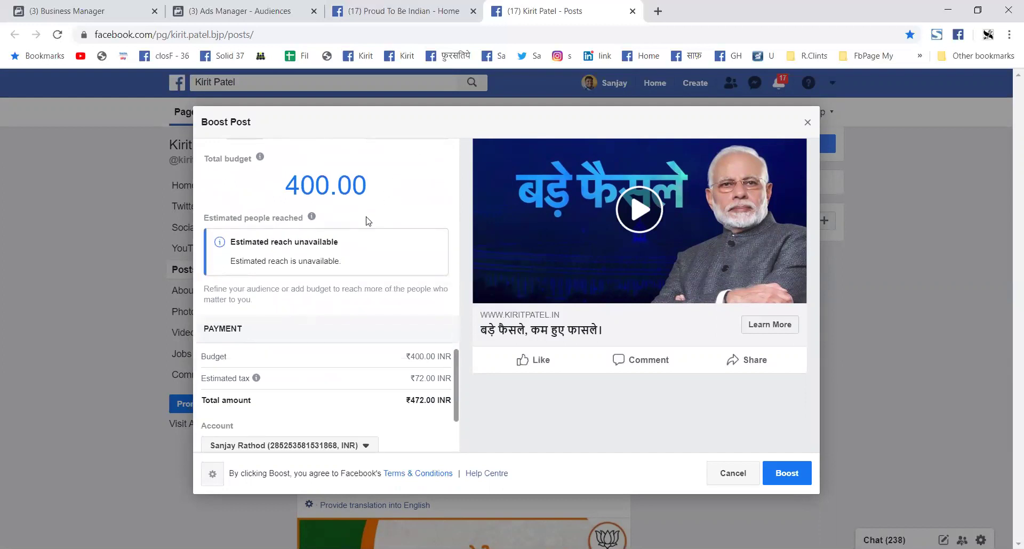
pyautogui.moveTo(322, 187); pyautogui.dragTo(277, 186)
pyautogui.write('50')
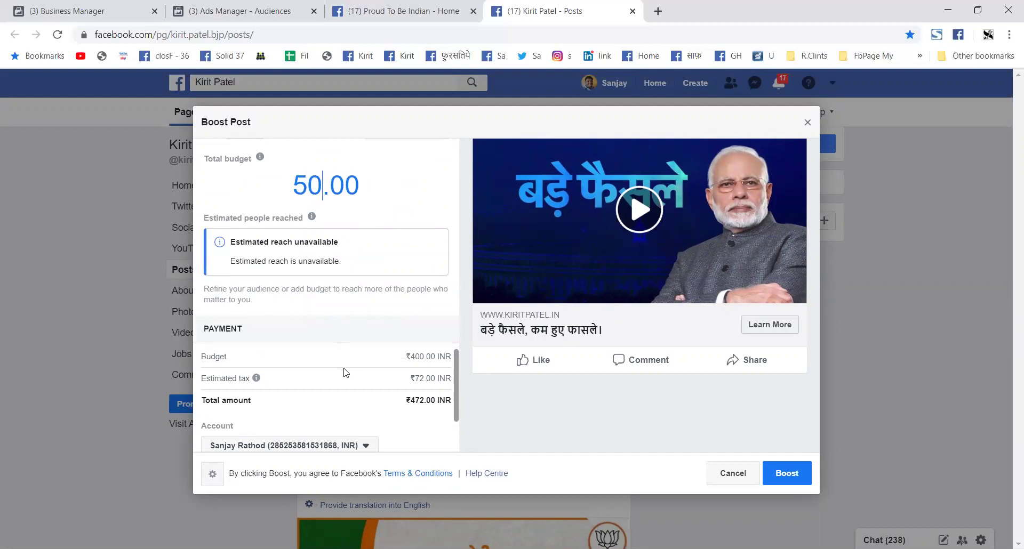
pyautogui.click(348, 362)
pyautogui.scroll(-2, 373, 331)
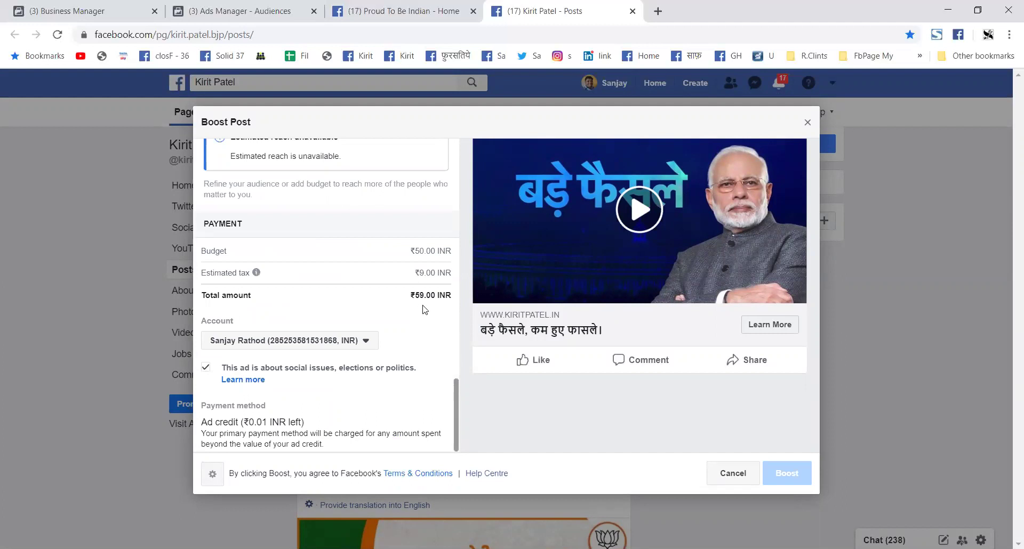
pyautogui.scroll(-1, 326, 352)
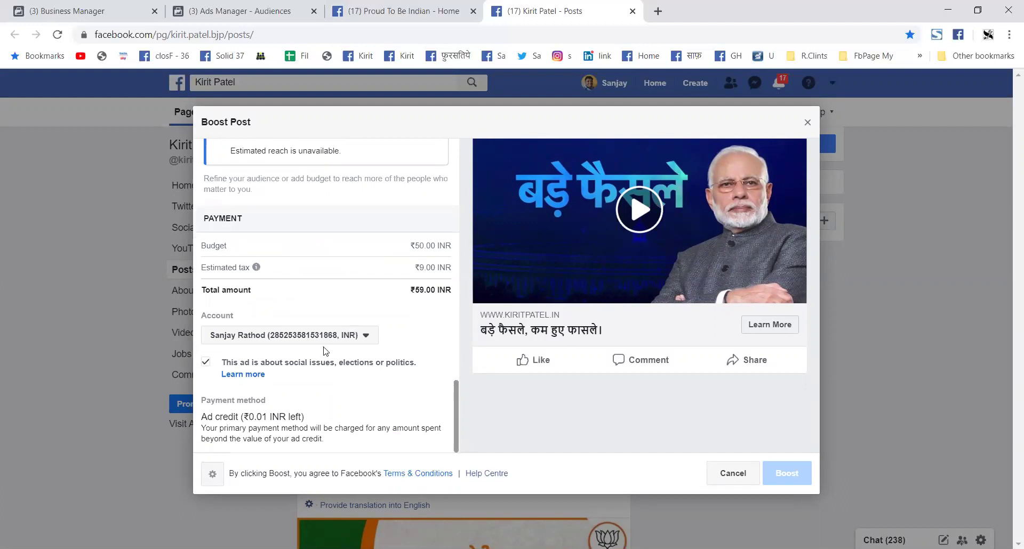
# Step: Charge the boost to the other ad account, which has ₹251.44 available
pyautogui.click(366, 337)
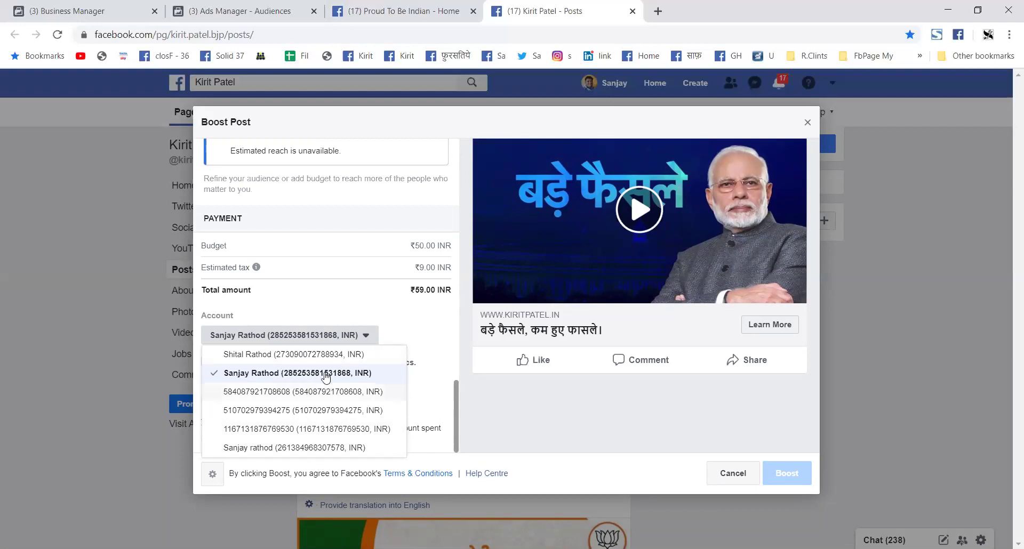
pyautogui.click(277, 356)
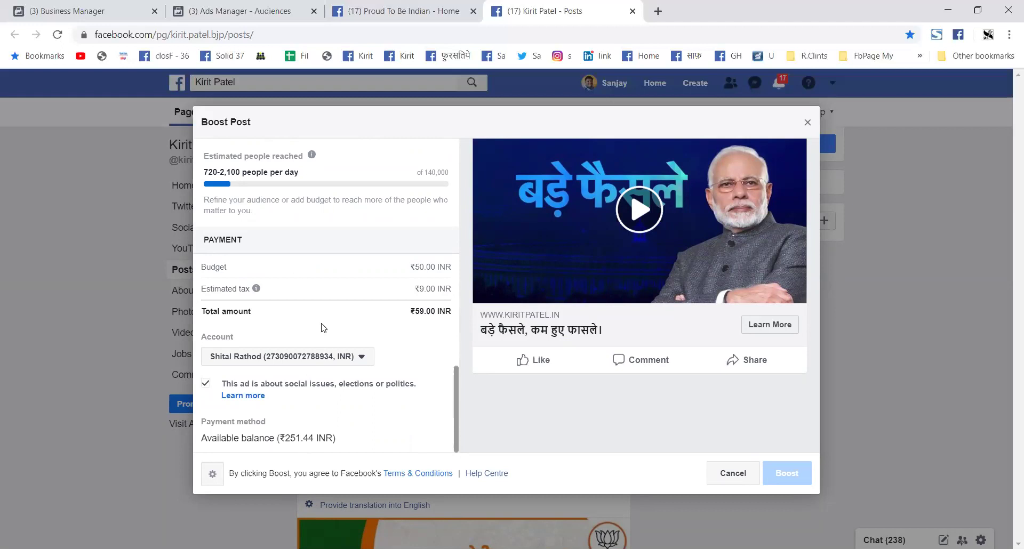
pyautogui.scroll(2, 330, 317)
pyautogui.scroll(1, 331, 317)
pyautogui.click(377, 228)
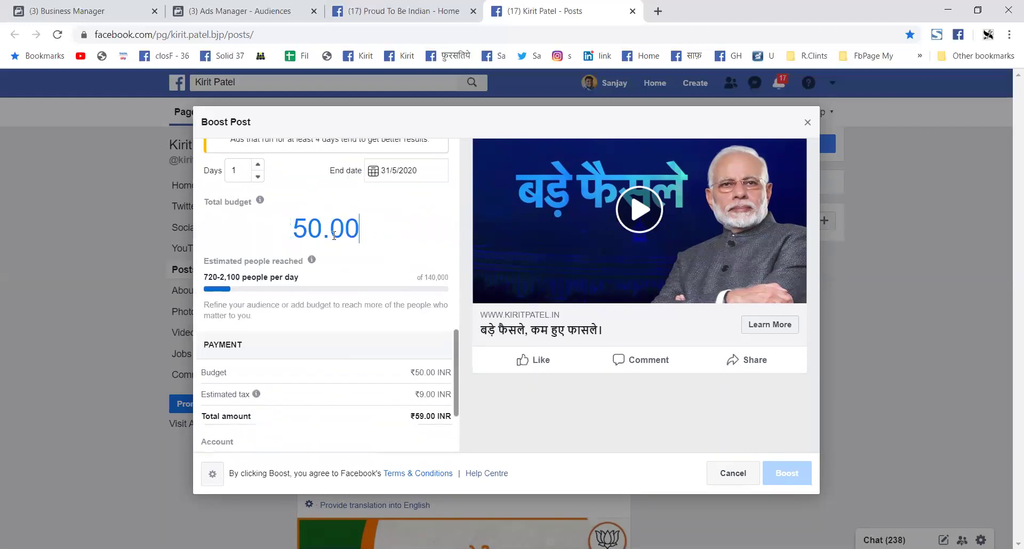
# Step: Set the total budget to ₹500.00, totalling ₹590.00 with tax
pyautogui.write('0')
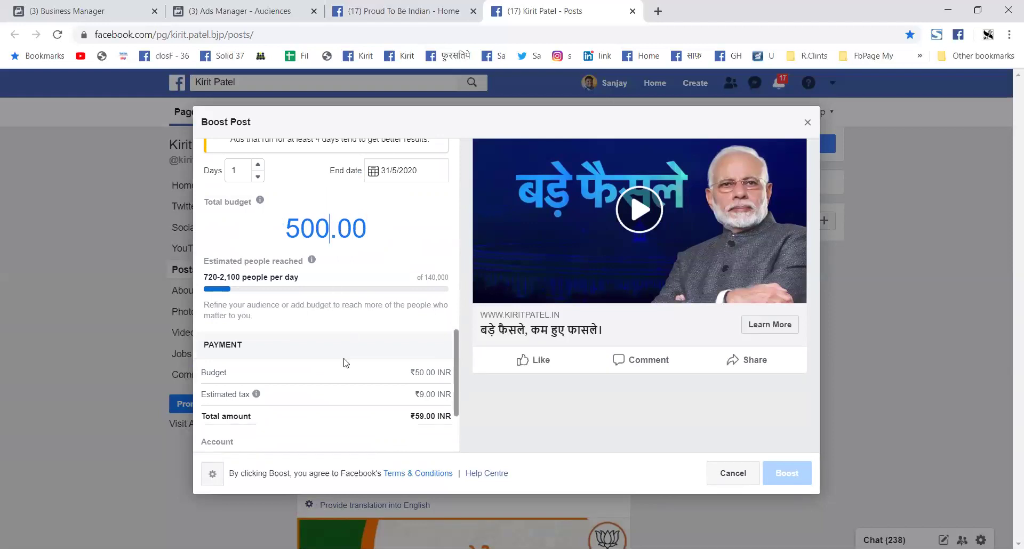
pyautogui.click(343, 362)
pyautogui.scroll(-3, 343, 368)
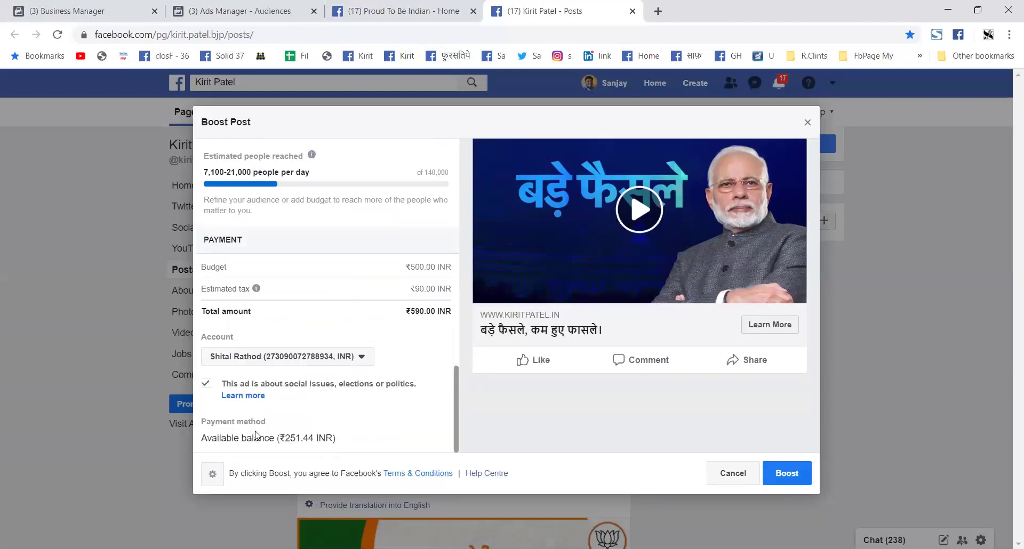
pyautogui.scroll(7, 328, 349)
pyautogui.scroll(-2, 277, 355)
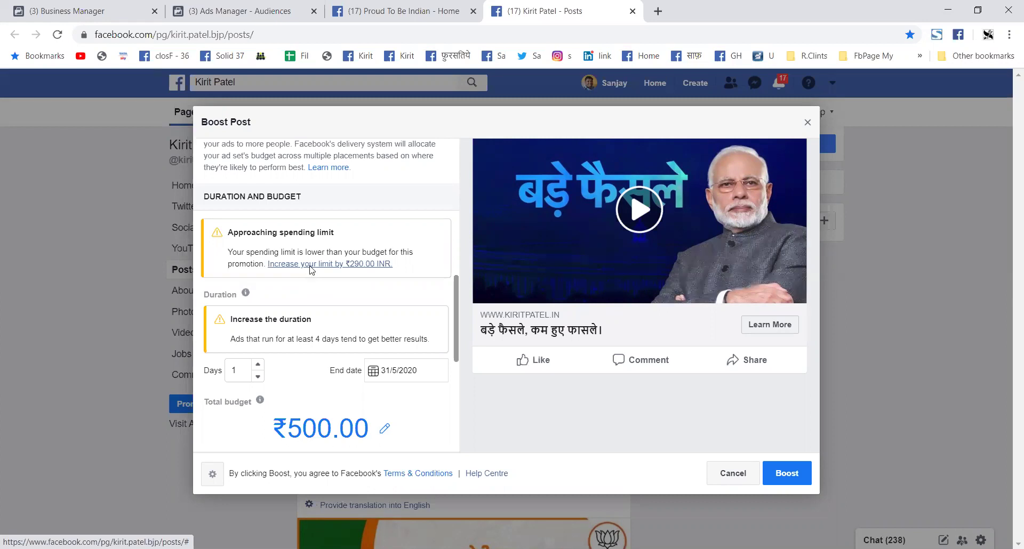
# Step: Follow the 'Increase your limit' link to try raising the spending limit
pyautogui.click(324, 269)
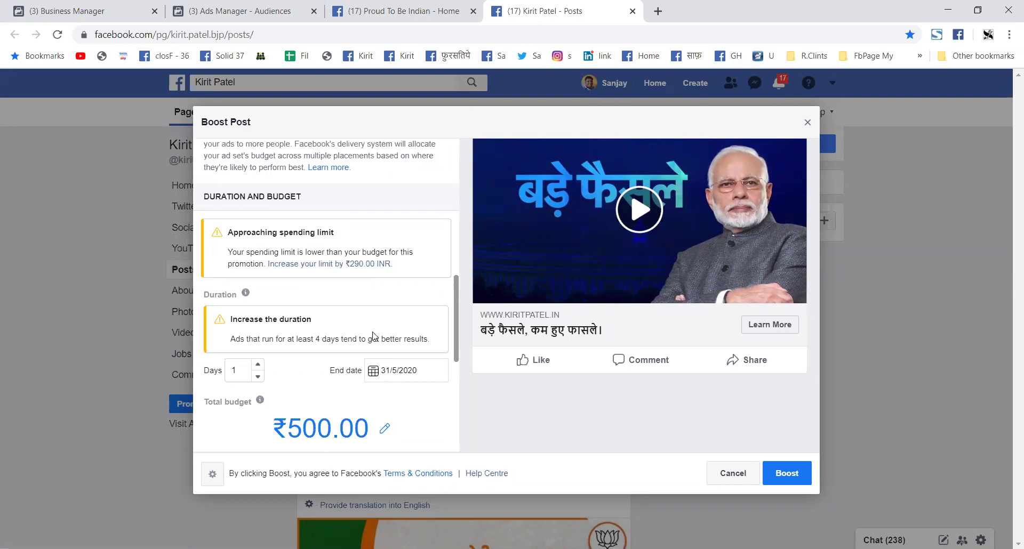
pyautogui.scroll(-6, 415, 335)
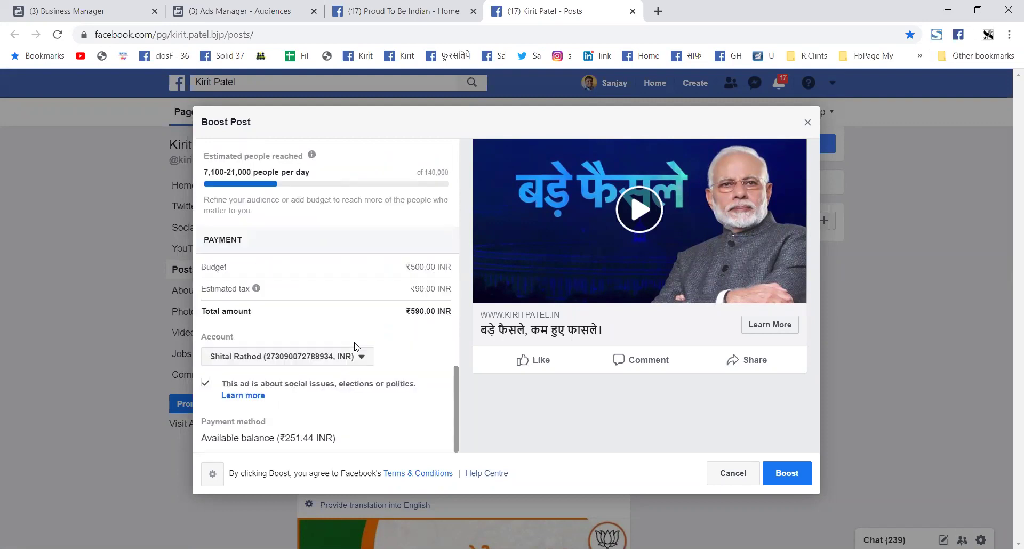
pyautogui.scroll(6, 373, 416)
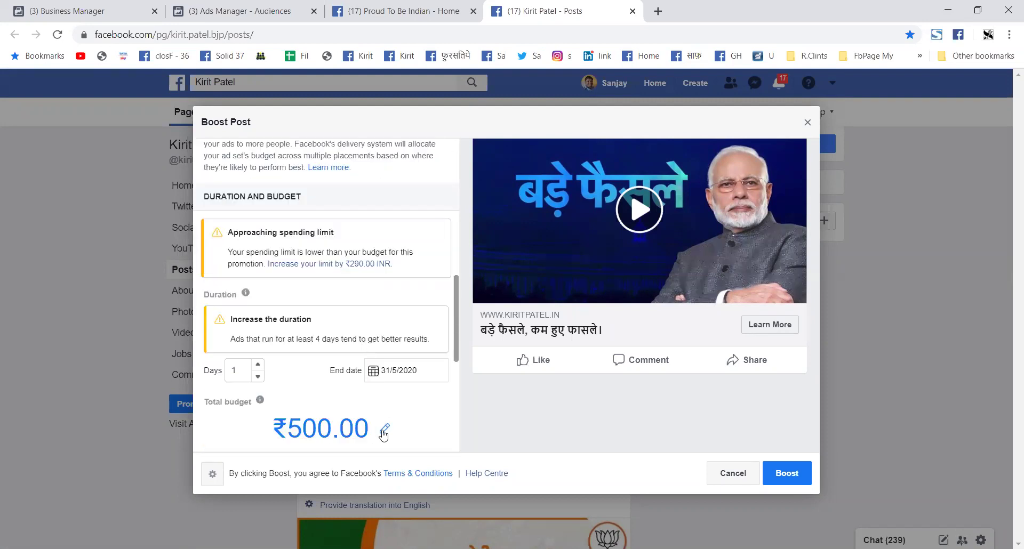
# Step: Reduce the total budget to ₹50.00, which triggers the ₹76.53 minimum daily budget error
pyautogui.click(336, 415)
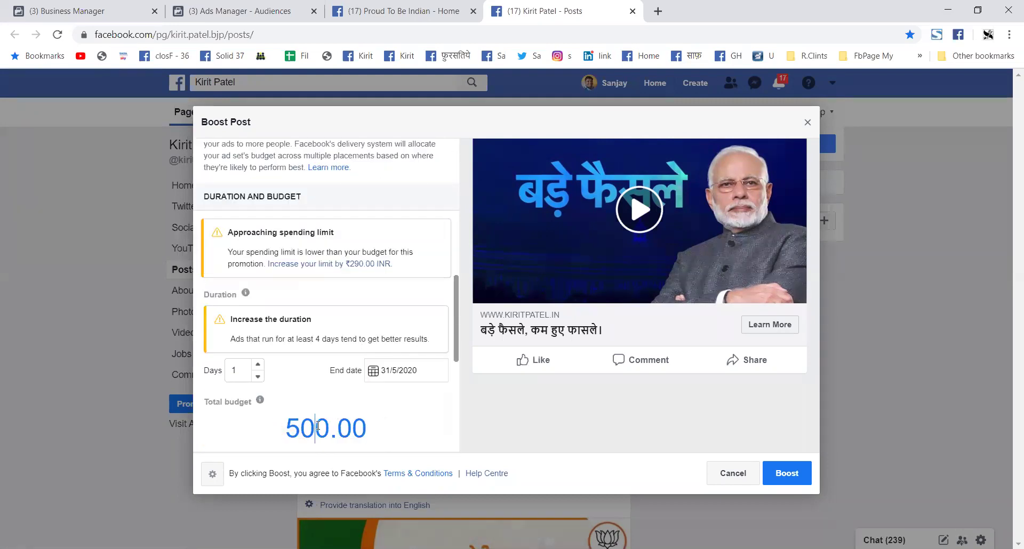
pyautogui.press('BackSpace')
pyautogui.scroll(-3, 423, 381)
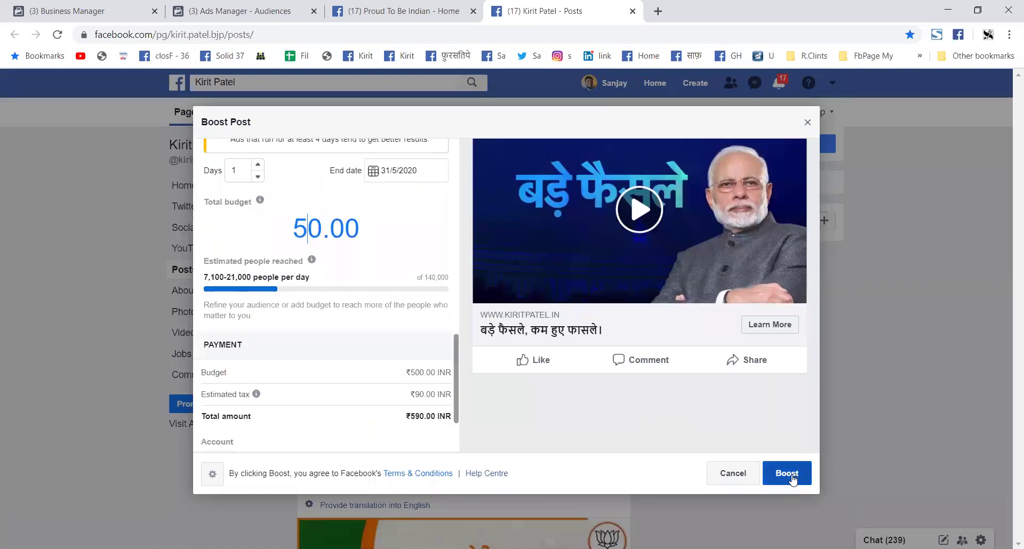
pyautogui.click(368, 391)
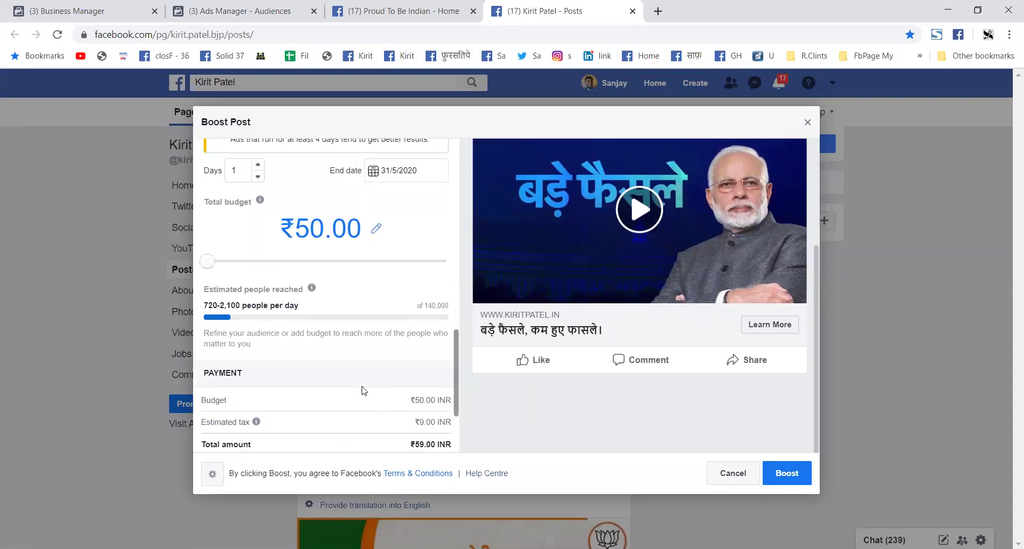
pyautogui.scroll(-3, 364, 388)
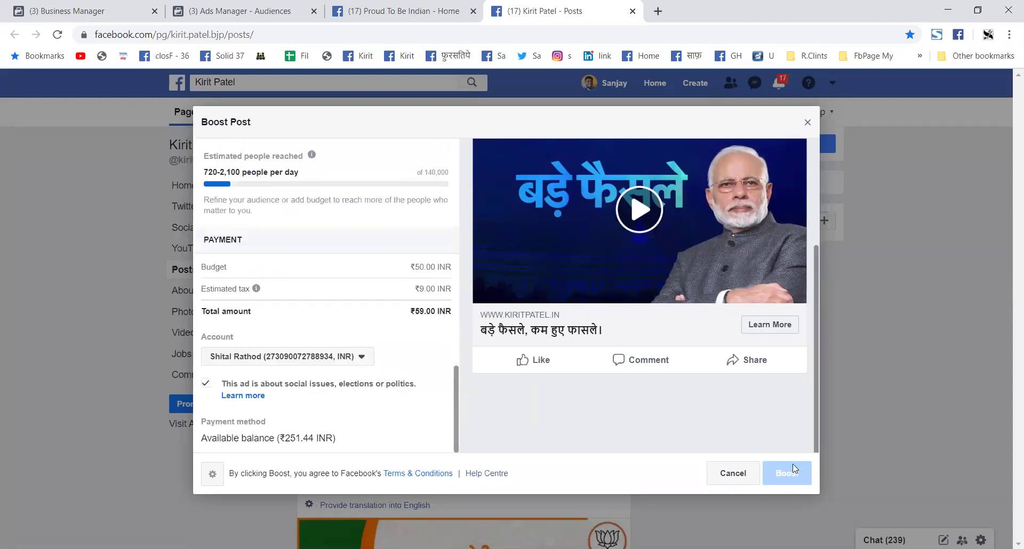
pyautogui.scroll(3, 686, 446)
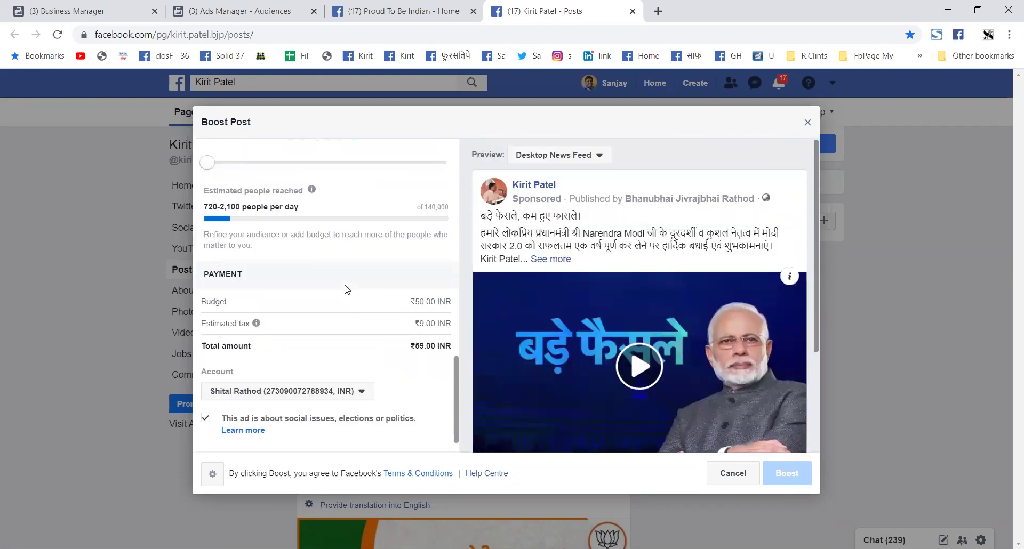
pyautogui.scroll(5, 344, 288)
pyautogui.scroll(1, 347, 284)
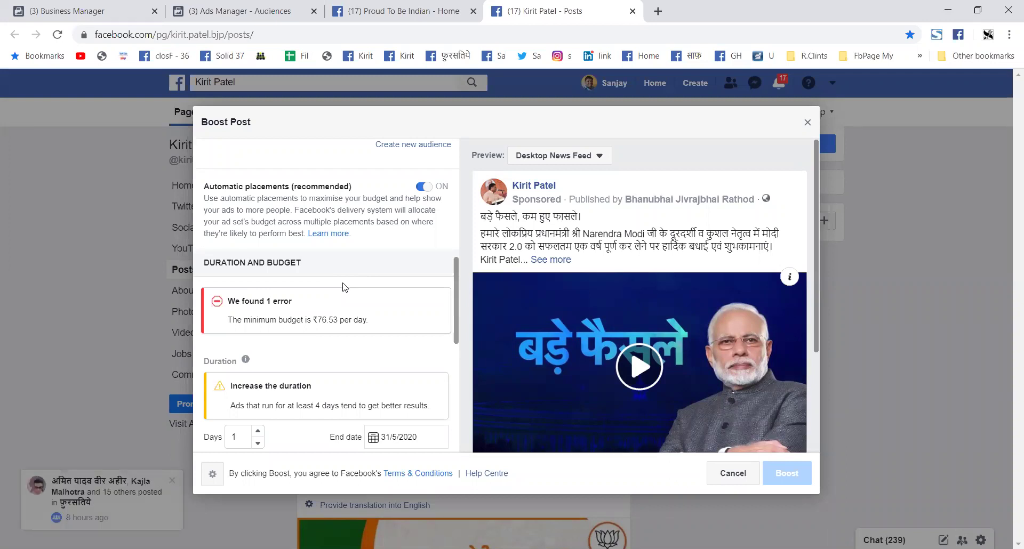
pyautogui.scroll(-1, 344, 287)
pyautogui.scroll(-1, 344, 288)
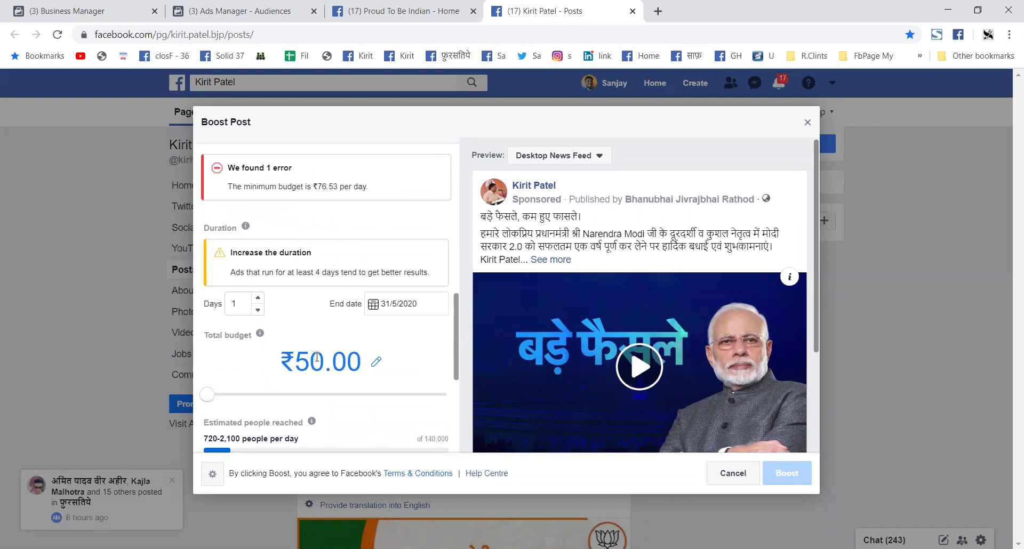
# Step: Change the budget to ₹80.00 (₹94.40 with tax) and review the payment details
pyautogui.click(376, 363)
pyautogui.moveTo(309, 363); pyautogui.dragTo(248, 363)
pyautogui.write('8')
pyautogui.click(381, 365)
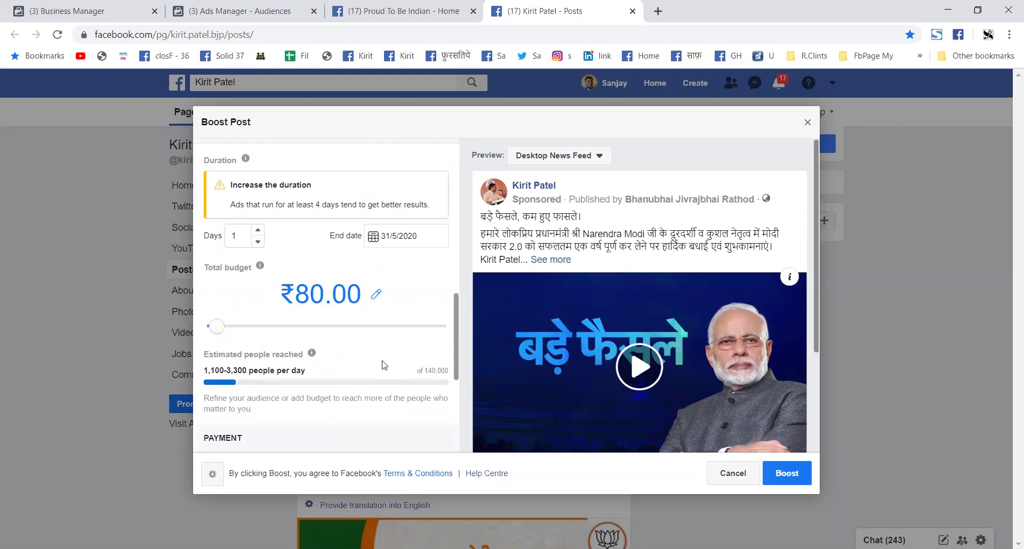
pyautogui.scroll(3, 368, 357)
pyautogui.scroll(-5, 361, 349)
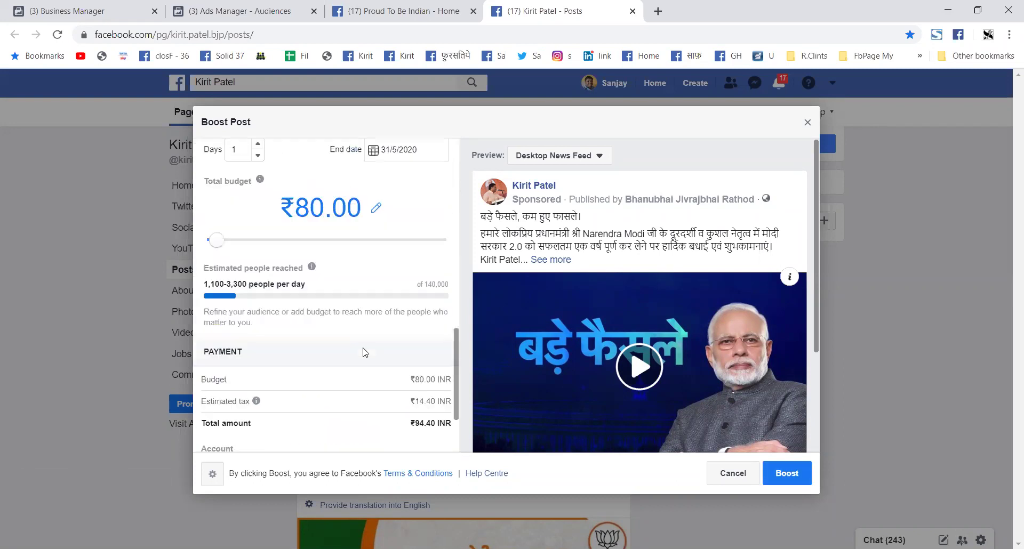
pyautogui.scroll(-2, 363, 352)
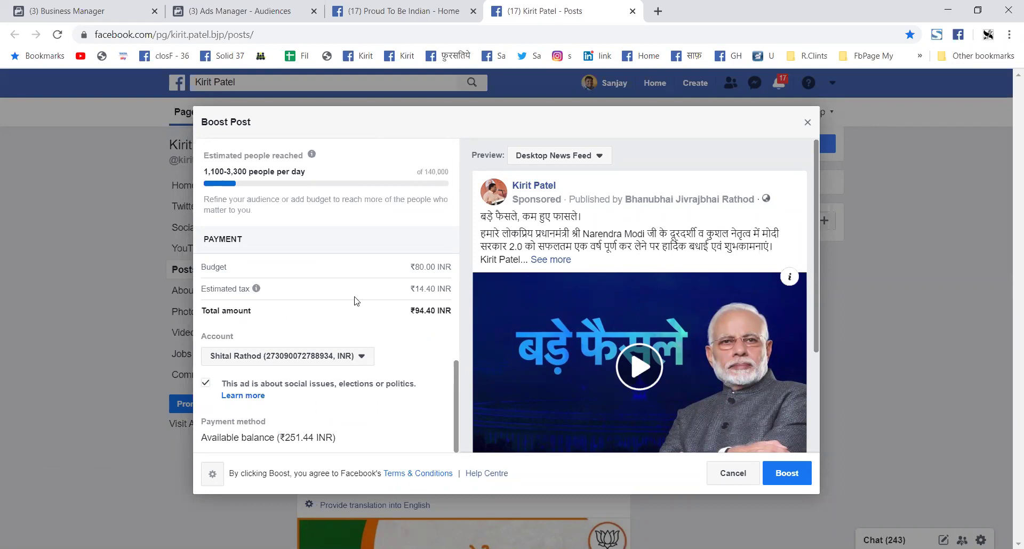
pyautogui.scroll(8, 354, 301)
pyautogui.scroll(4, 390, 312)
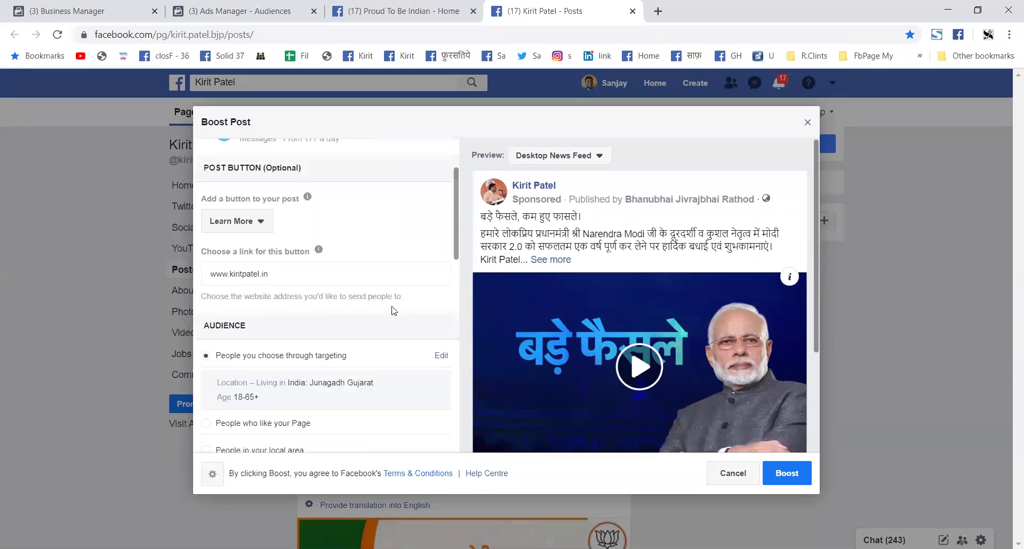
pyautogui.scroll(-5, 386, 338)
pyautogui.scroll(-6, 385, 338)
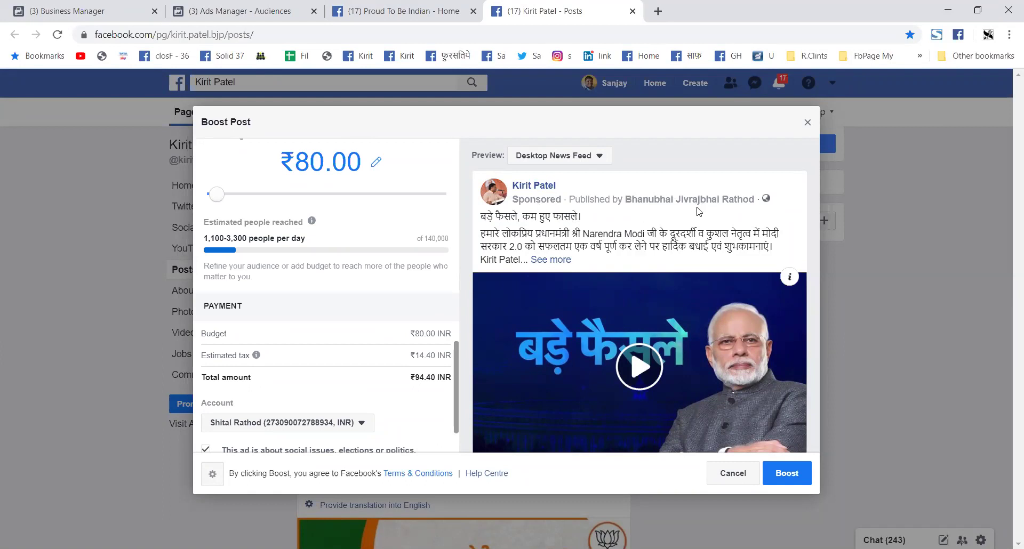
pyautogui.scroll(-3, 694, 219)
pyautogui.scroll(3, 682, 237)
pyautogui.scroll(-3, 708, 214)
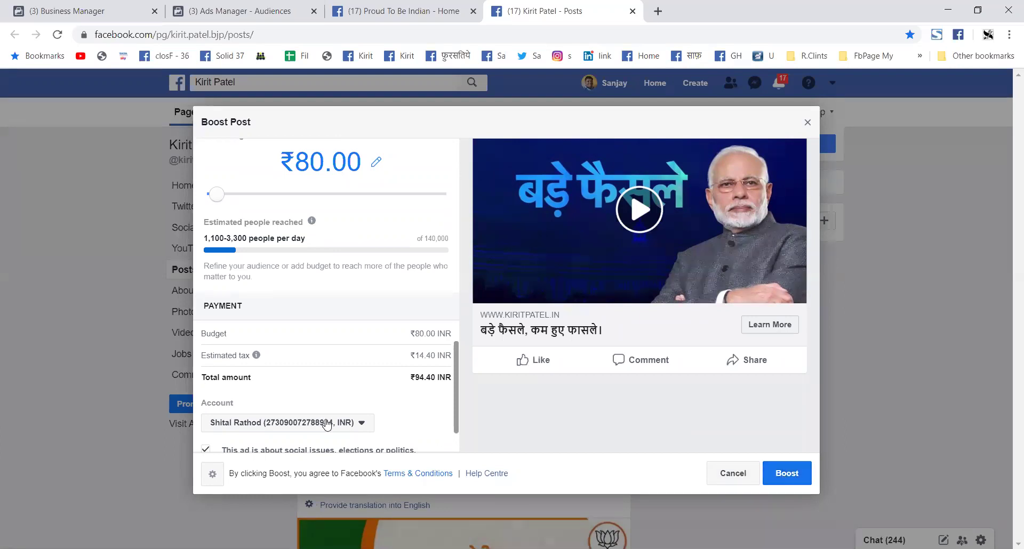
pyautogui.scroll(-2, 326, 426)
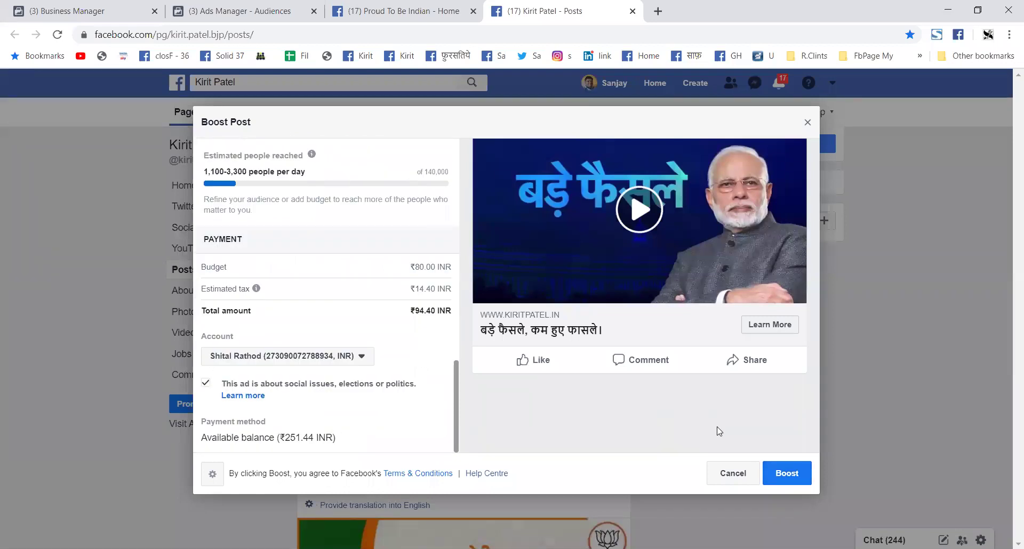
# Step: Cancel the boost and discard the ad without saving a draft
pyautogui.click(737, 476)
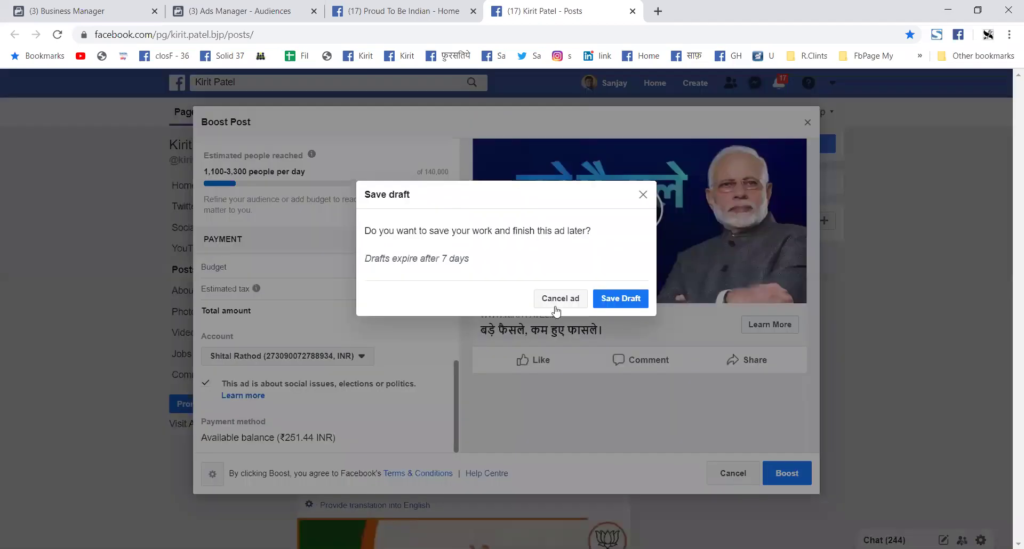
pyautogui.click(561, 301)
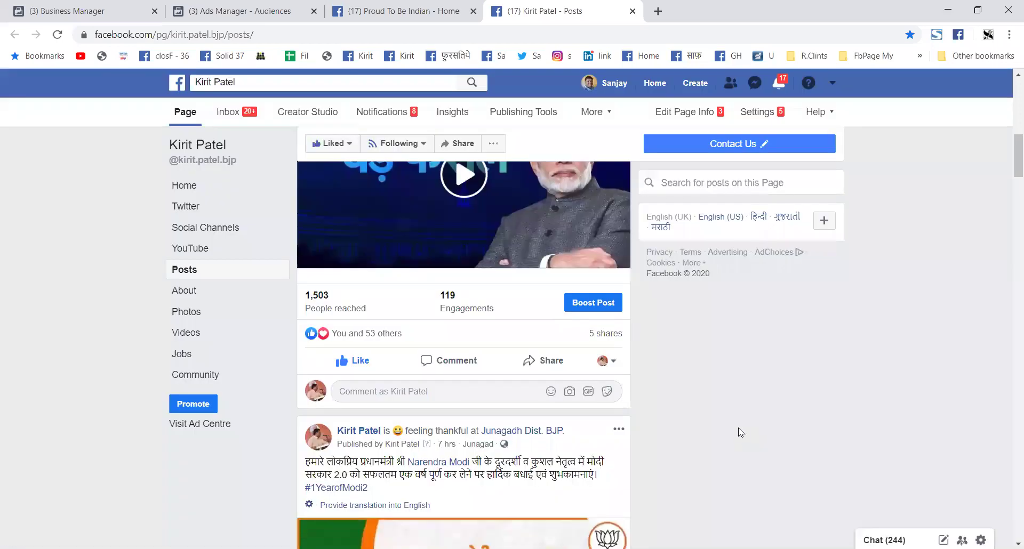
# Step: Close the Posts browser tab and scroll through the Proud To Be Indian page
pyautogui.rightClick(574, 13)
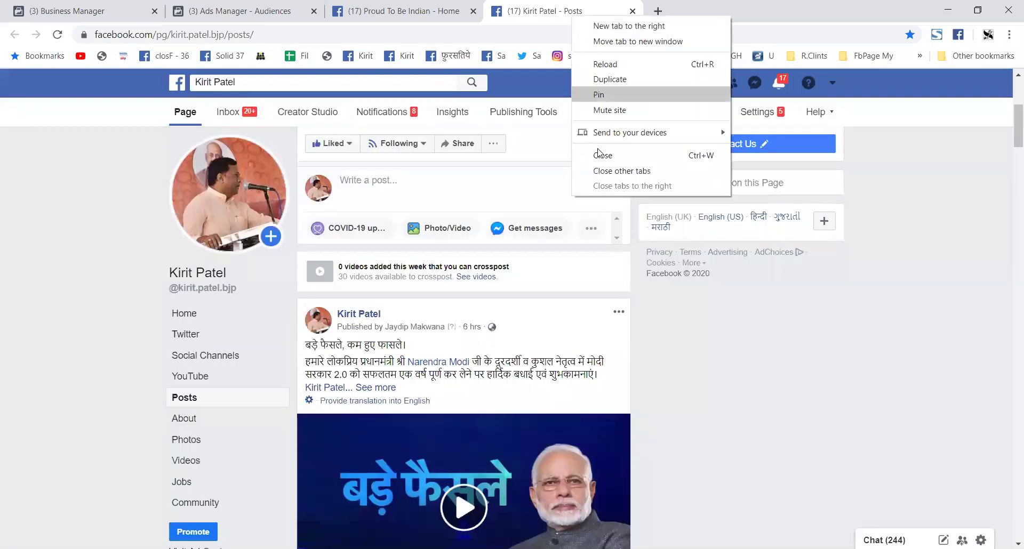
pyautogui.click(602, 156)
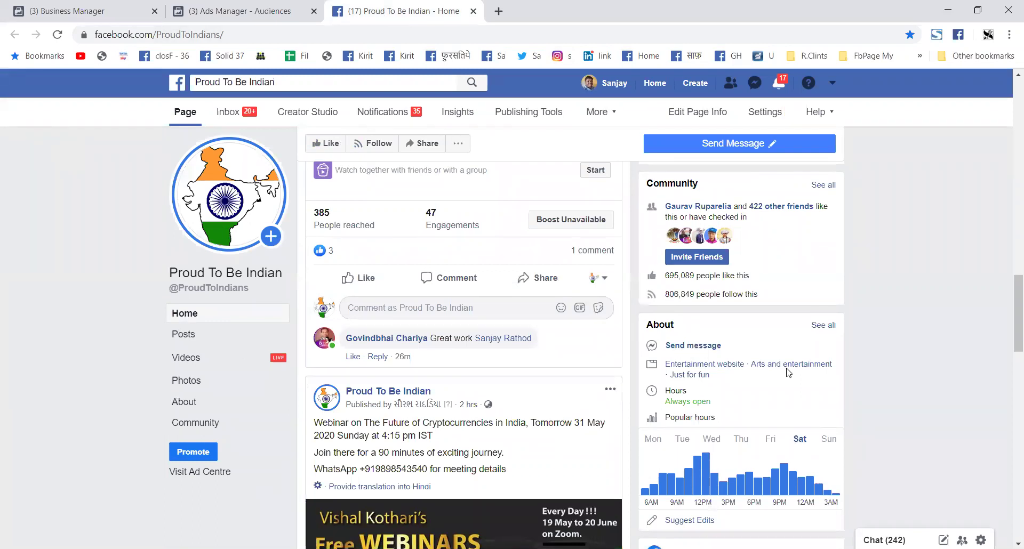
pyautogui.scroll(-5, 788, 372)
pyautogui.scroll(4, 788, 372)
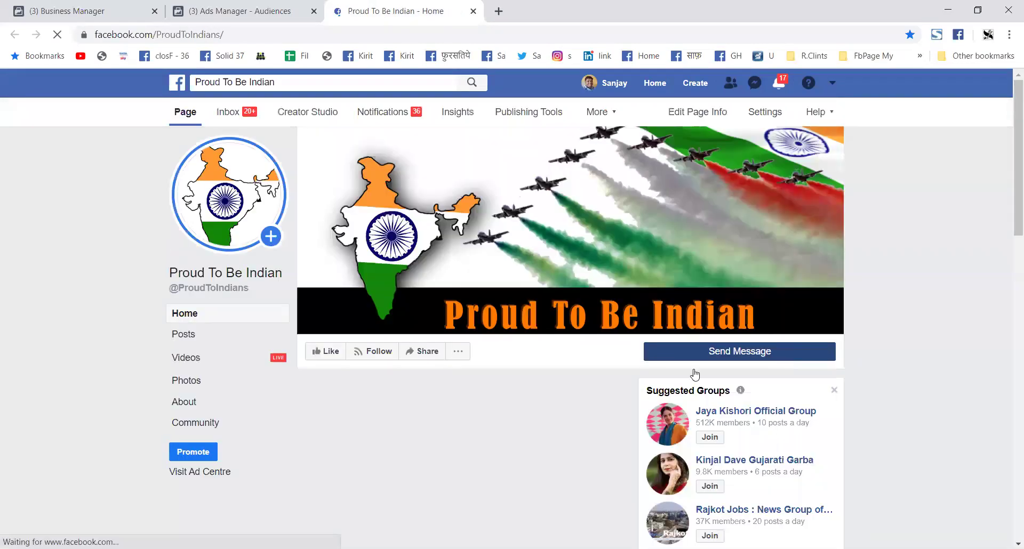
pyautogui.scroll(-4, 596, 385)
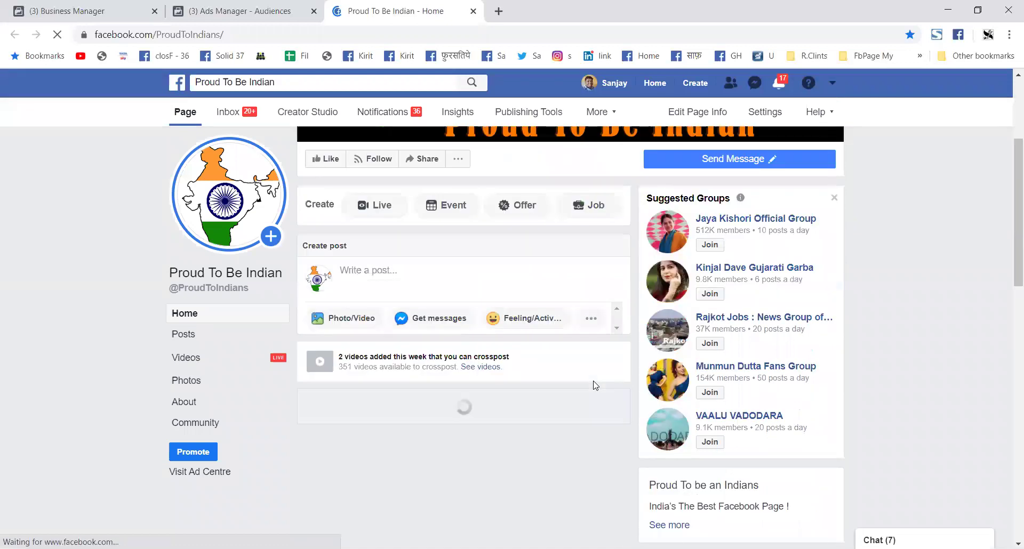
pyautogui.scroll(-5, 595, 385)
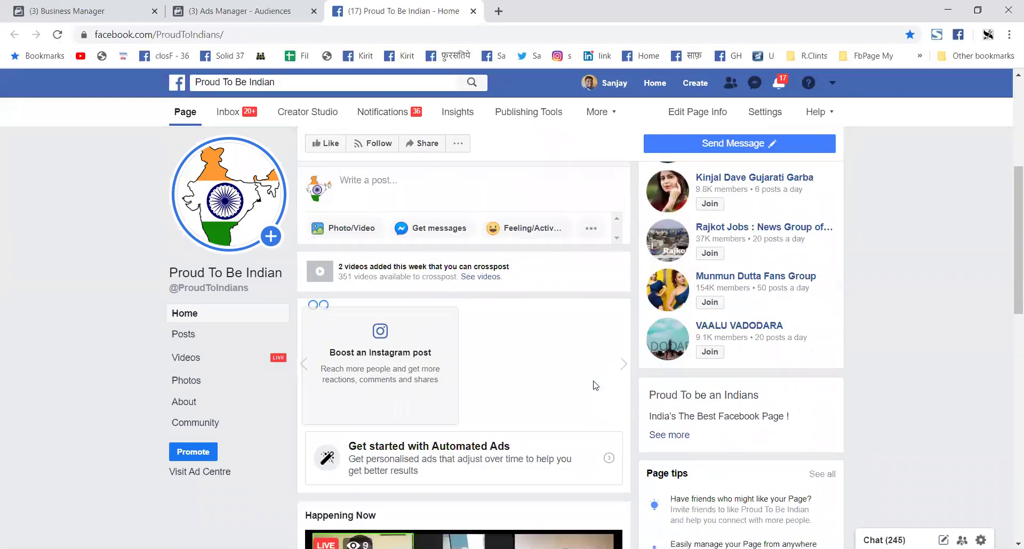